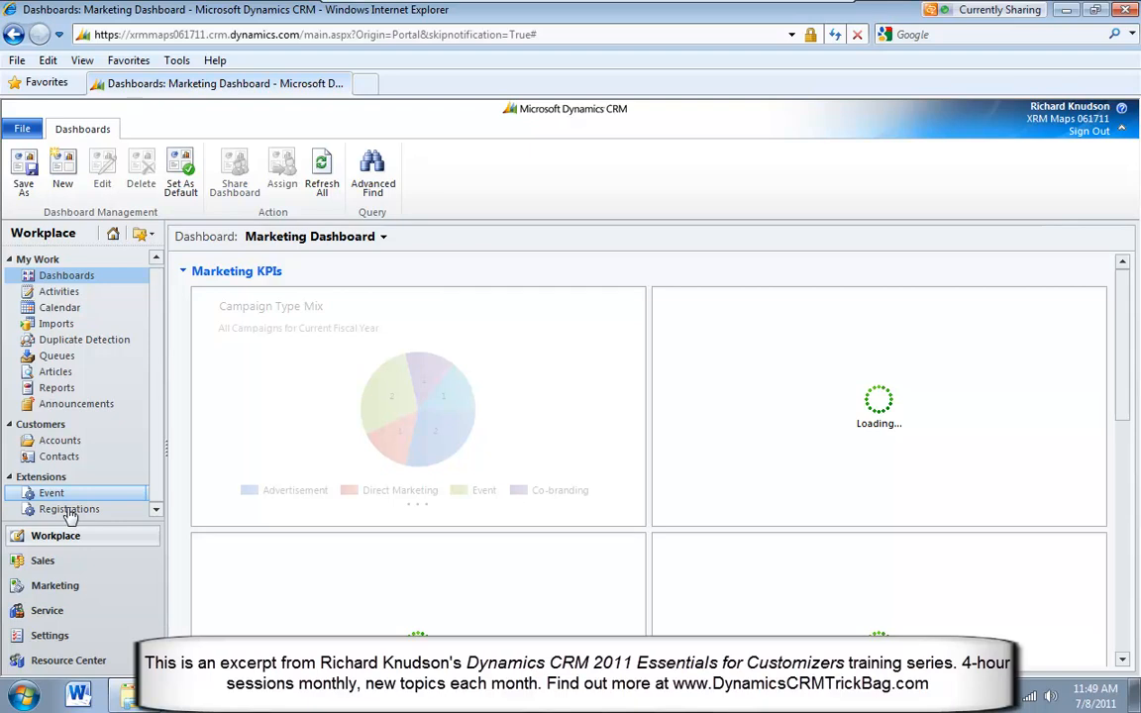
Start a new record in the Registrations entity and switch it to the Registrar Form
{"action": "left_click", "coordinate": [87, 514]}
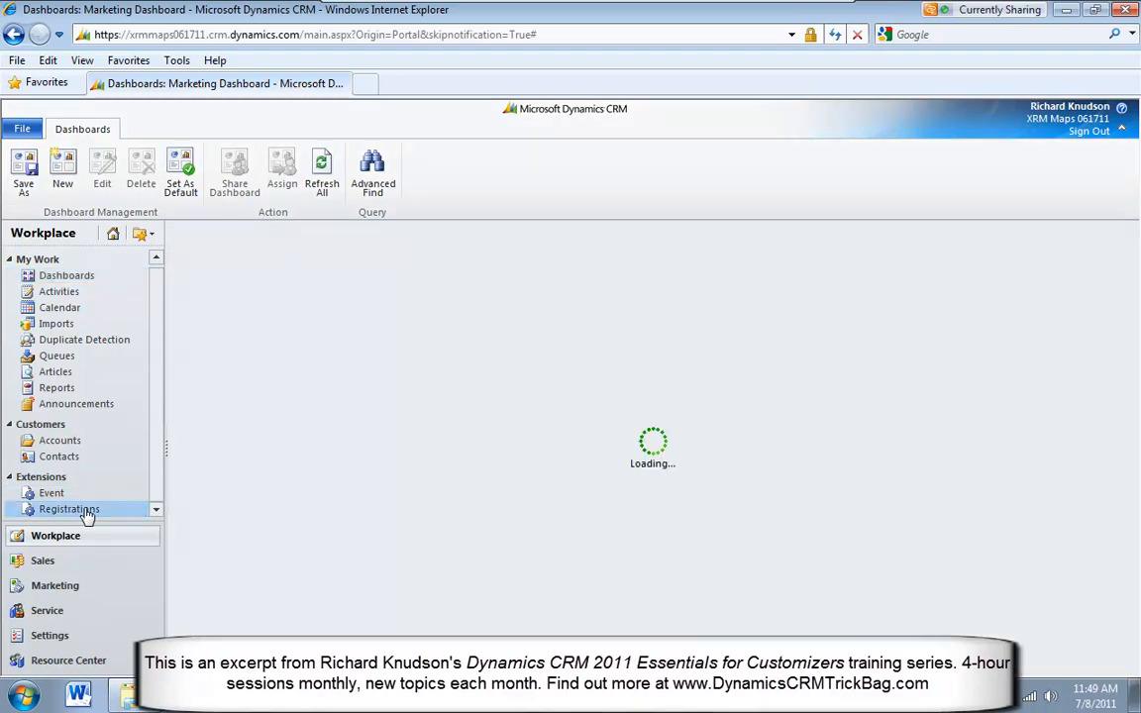
{"action": "left_click", "coordinate": [22, 167]}
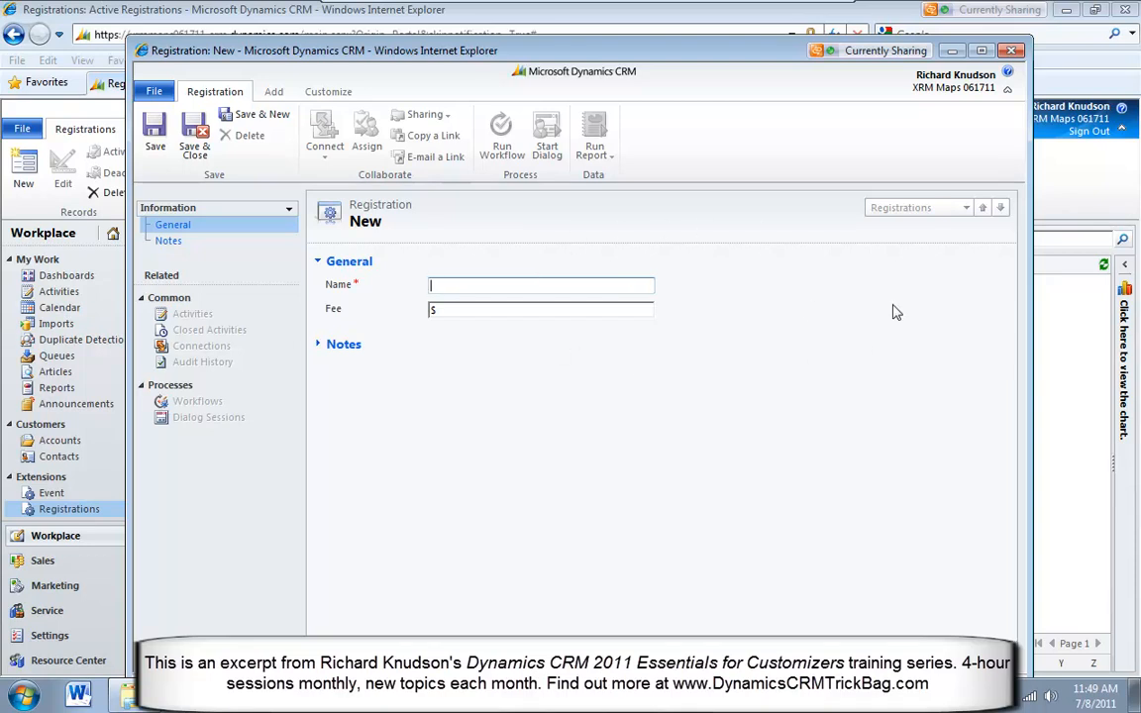
{"action": "left_click", "coordinate": [291, 212]}
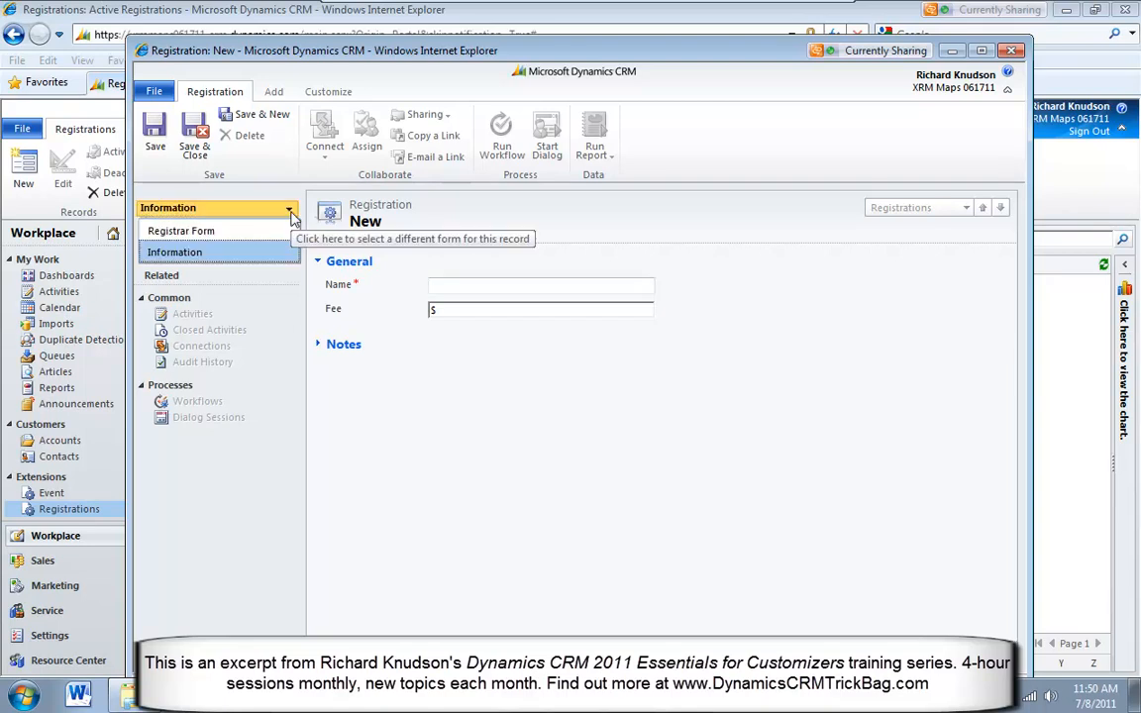
{"action": "left_click", "coordinate": [230, 232]}
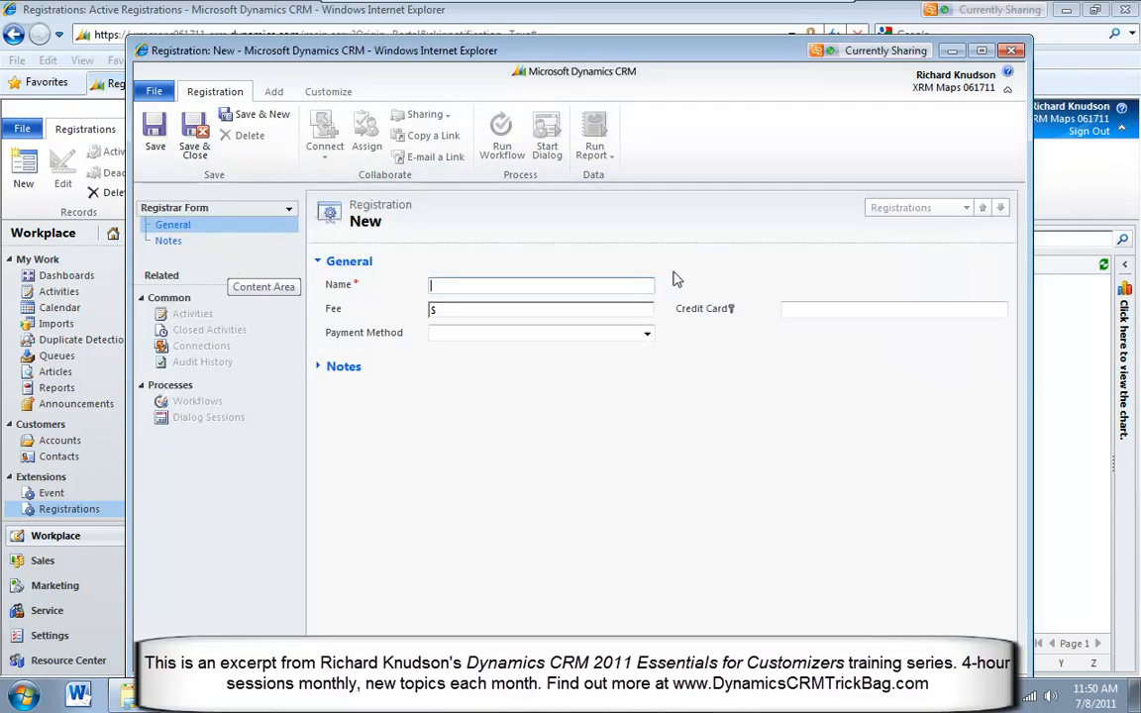
Enter the credit card number in the secured Credit Card field of the new registration
{"action": "left_click", "coordinate": [796, 309]}
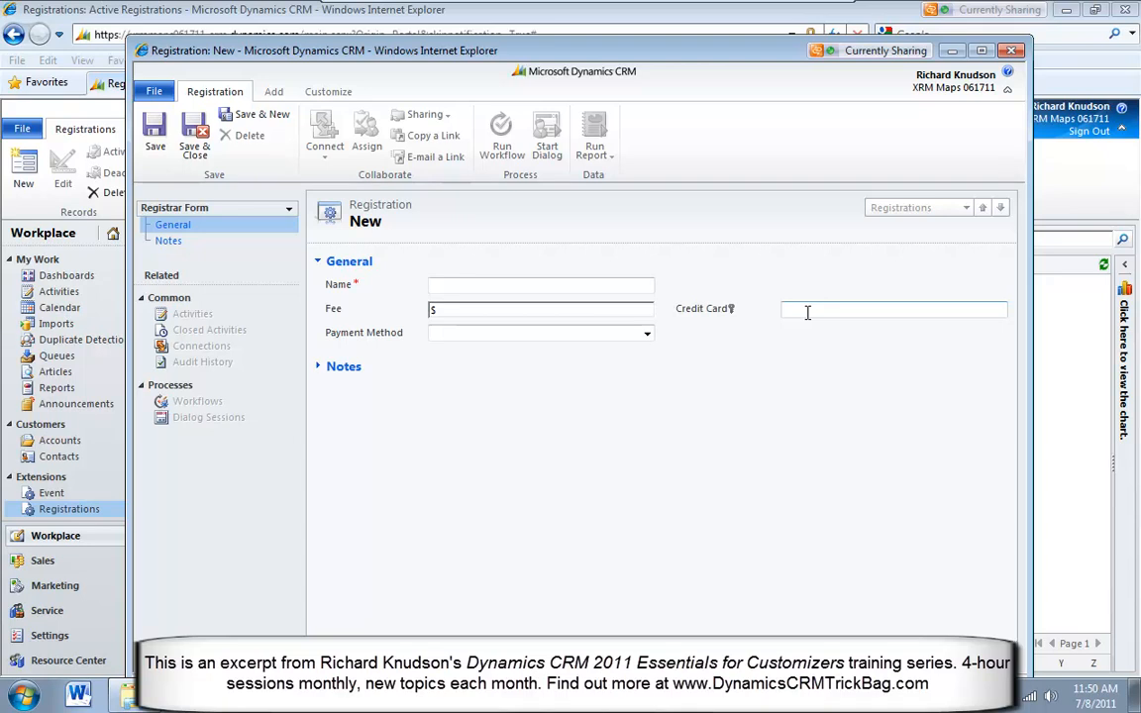
{"action": "left_click_drag", "start_coordinate": [713, 51], "coordinate": [714, 34]}
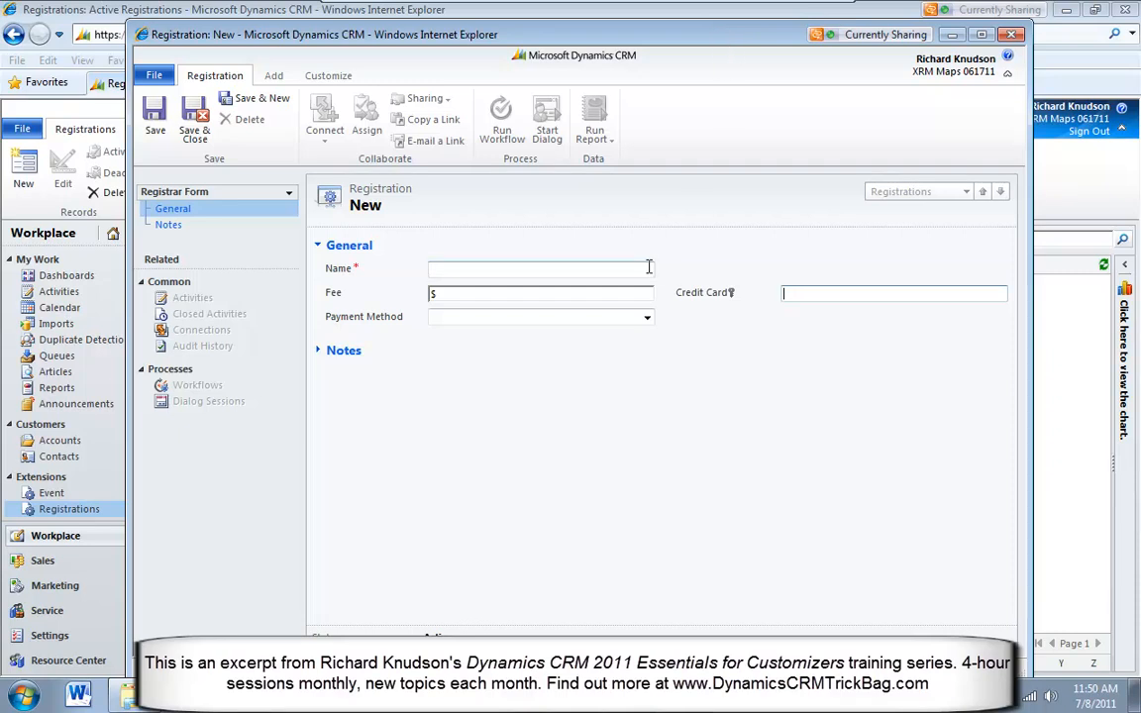
{"action": "left_click", "coordinate": [818, 297]}
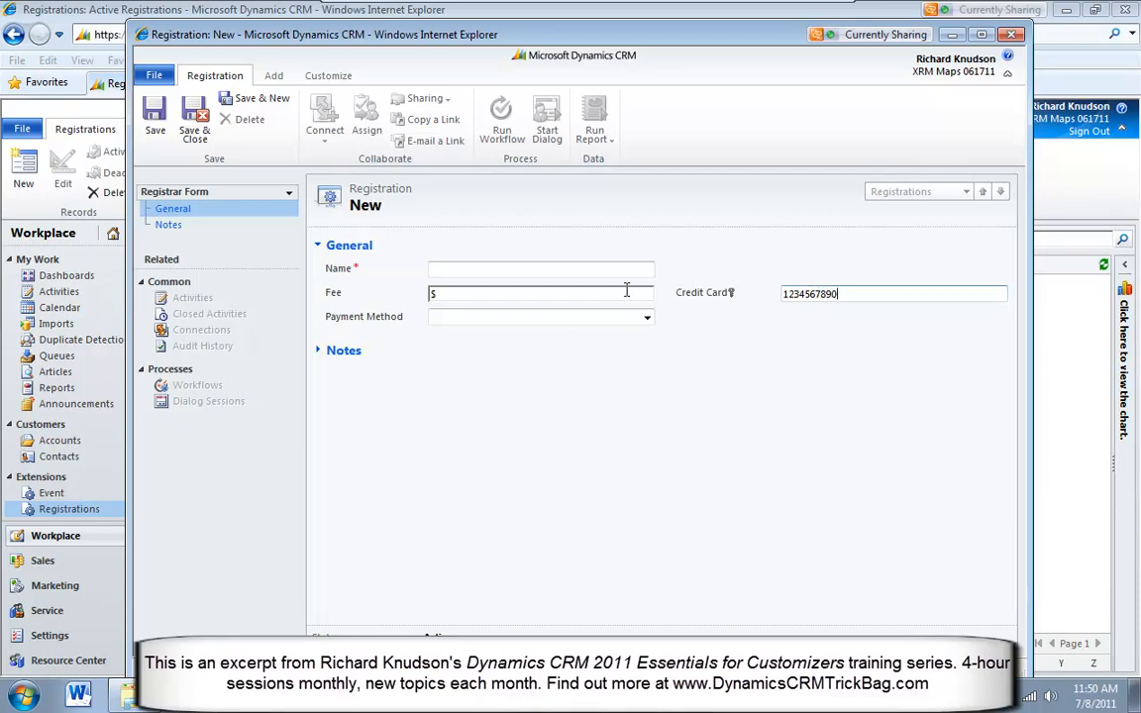
Name the record as the registration for the attendee and set its fee to 100, leaving the payment method blank
{"action": "left_click", "coordinate": [491, 269]}
{"action": "type", "text": "Registration for Richard"}
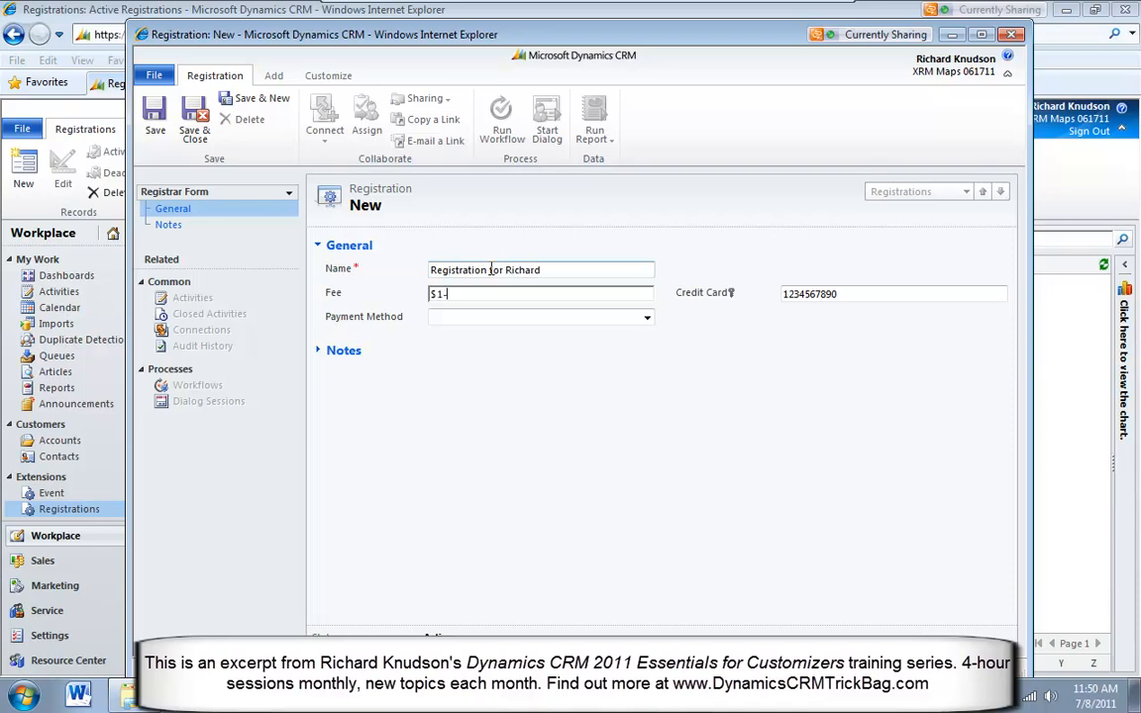
{"action": "key", "text": "Tab"}
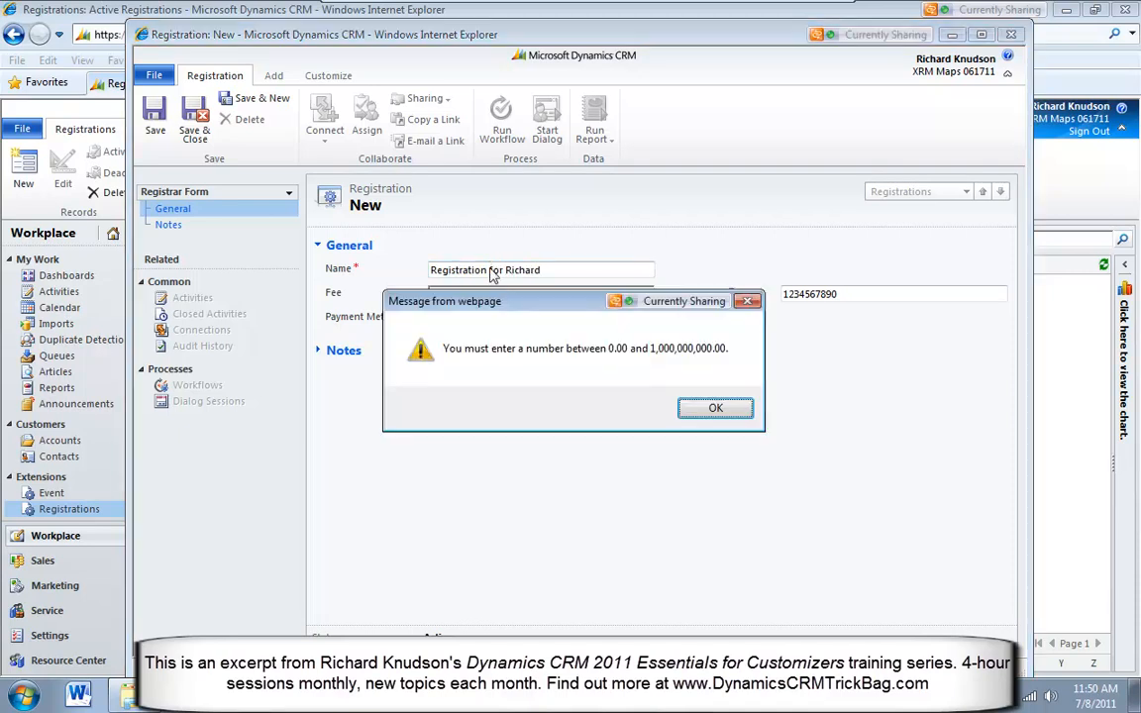
{"action": "left_click", "coordinate": [722, 412]}
{"action": "type", "text": "100"}
{"action": "key", "text": "Tab"}
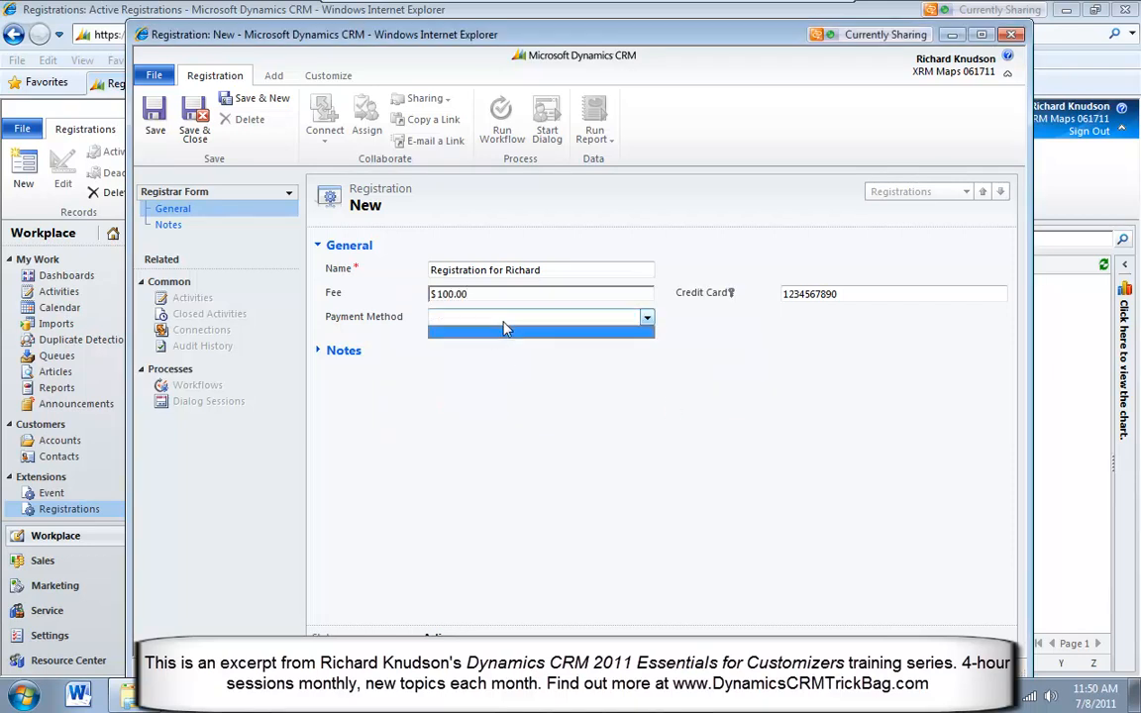
{"action": "left_click", "coordinate": [473, 329]}
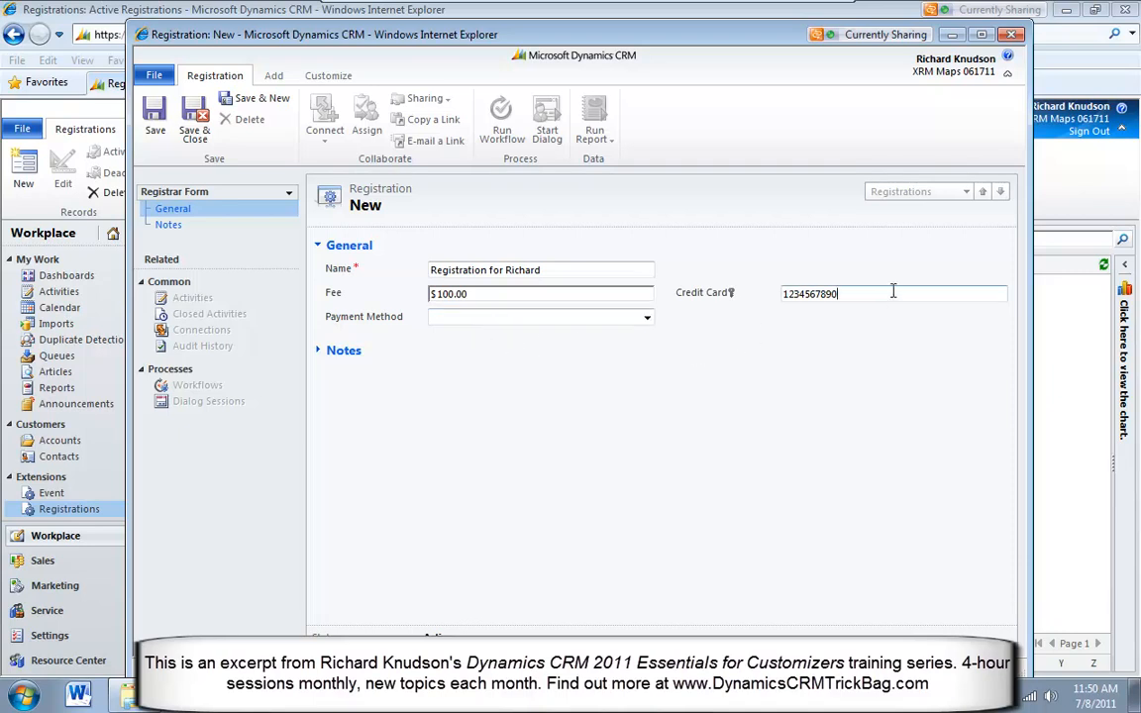
Save and close the registration and select it in the Active Registrations list
{"action": "left_click", "coordinate": [197, 116]}
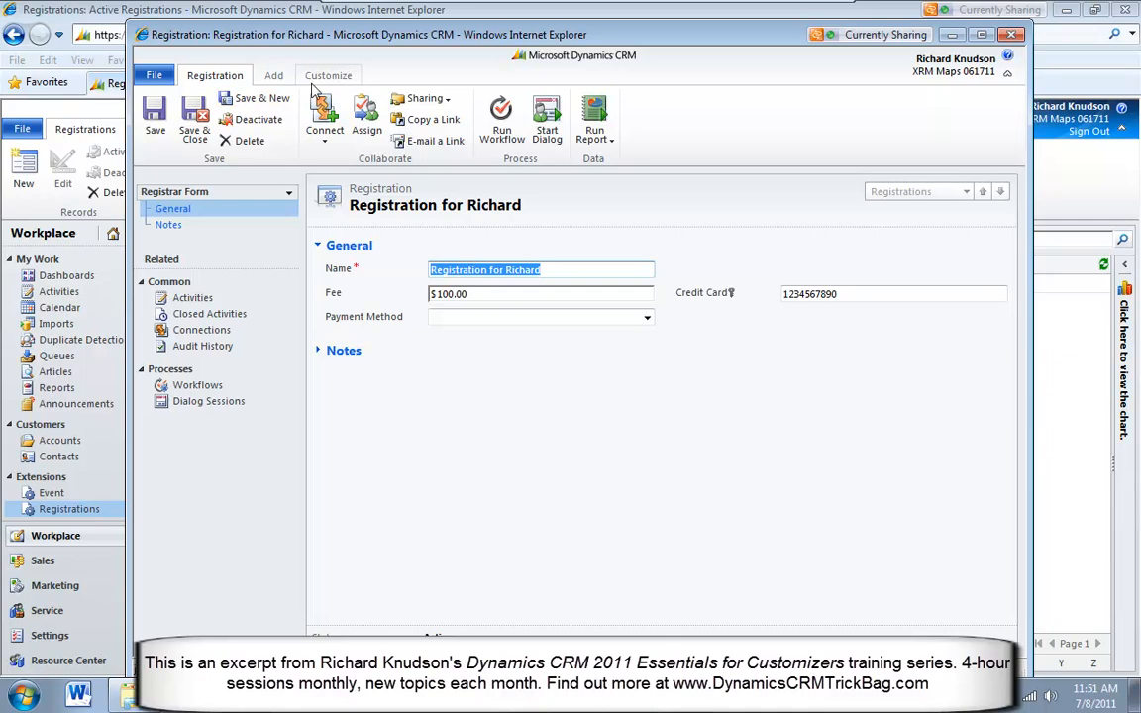
{"action": "left_click", "coordinate": [194, 119]}
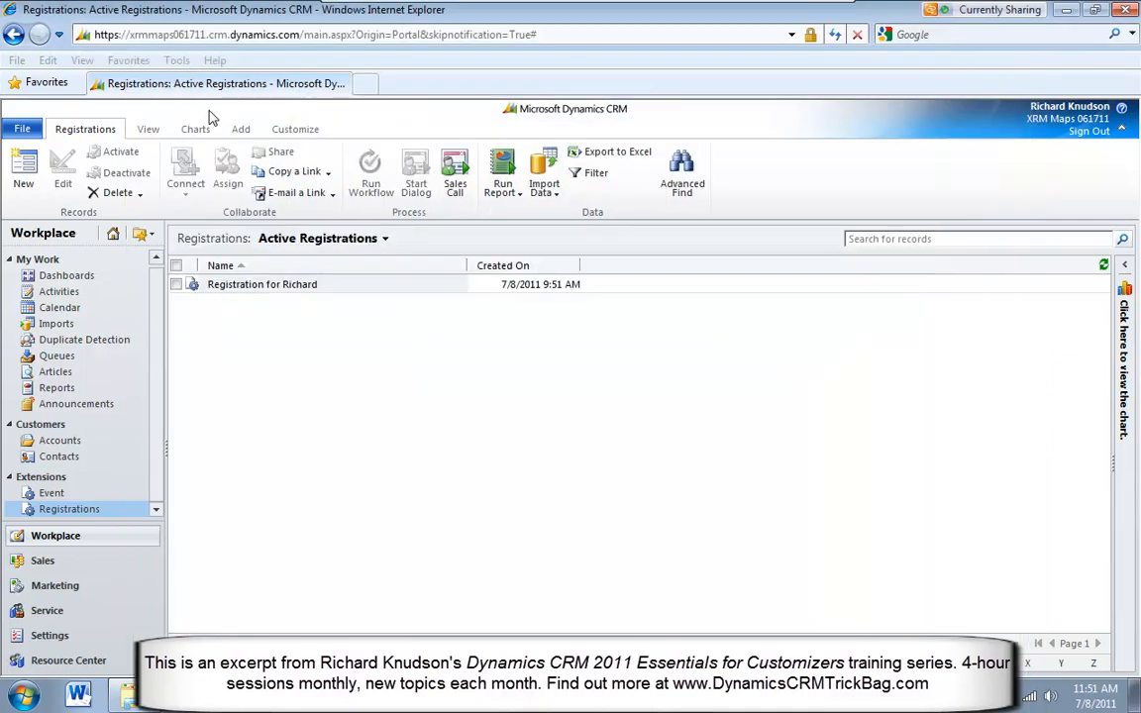
{"action": "left_click", "coordinate": [416, 293]}
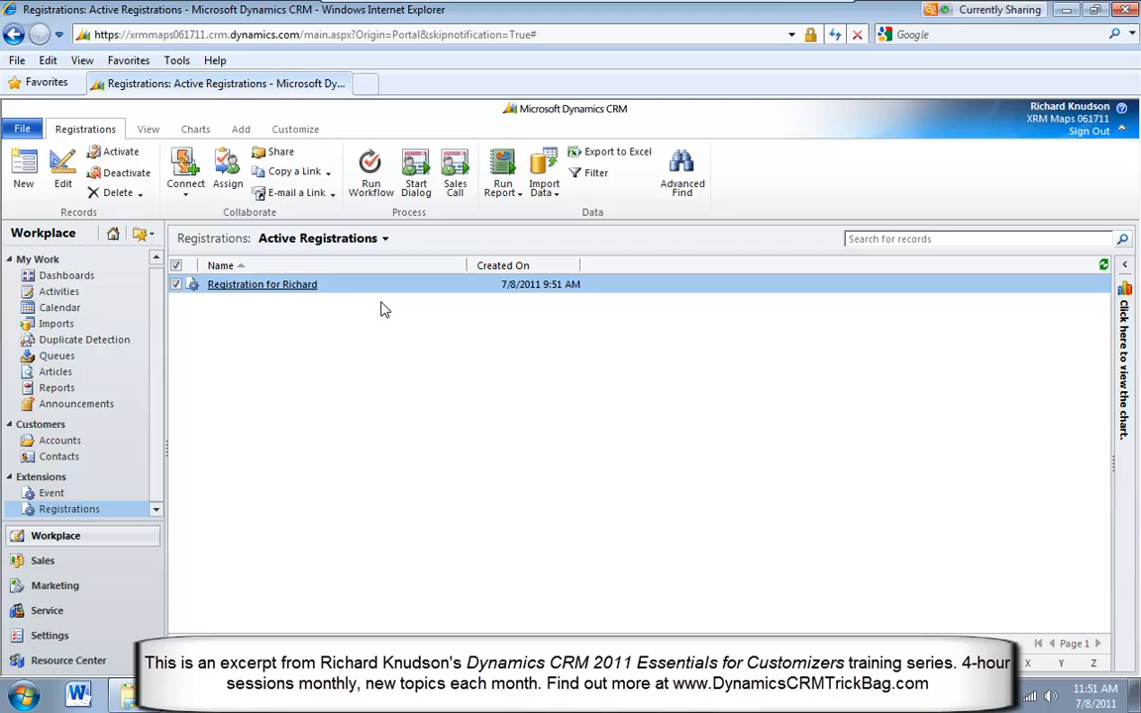
Open the second contact in the Sales area's My Active Contacts view and open its form in the form editor
{"action": "left_click", "coordinate": [43, 561]}
{"action": "left_click", "coordinate": [69, 289]}
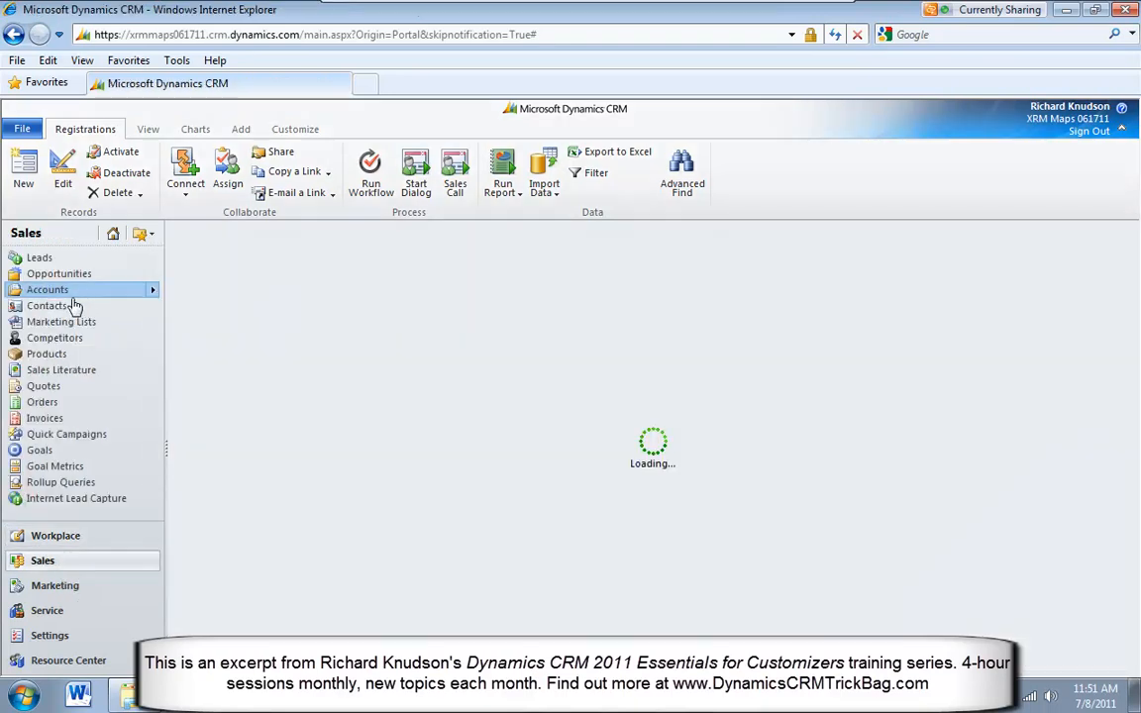
{"action": "left_click", "coordinate": [59, 306]}
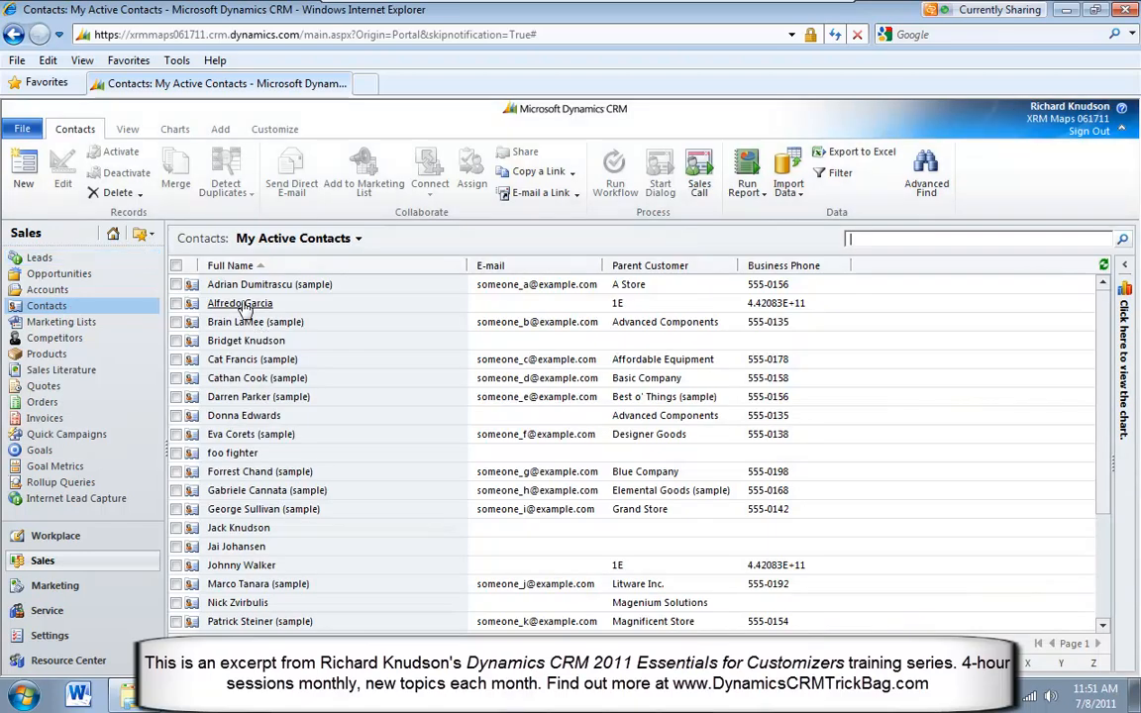
{"action": "left_click", "coordinate": [246, 307]}
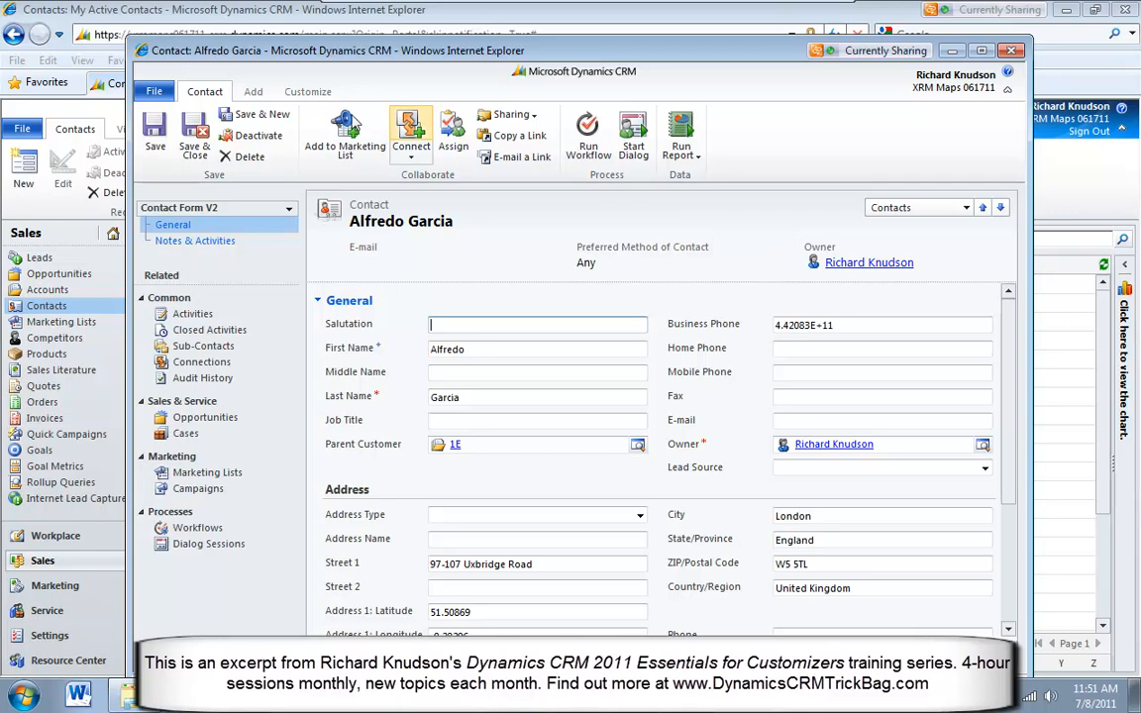
{"action": "left_click", "coordinate": [309, 92]}
{"action": "left_click", "coordinate": [156, 128]}
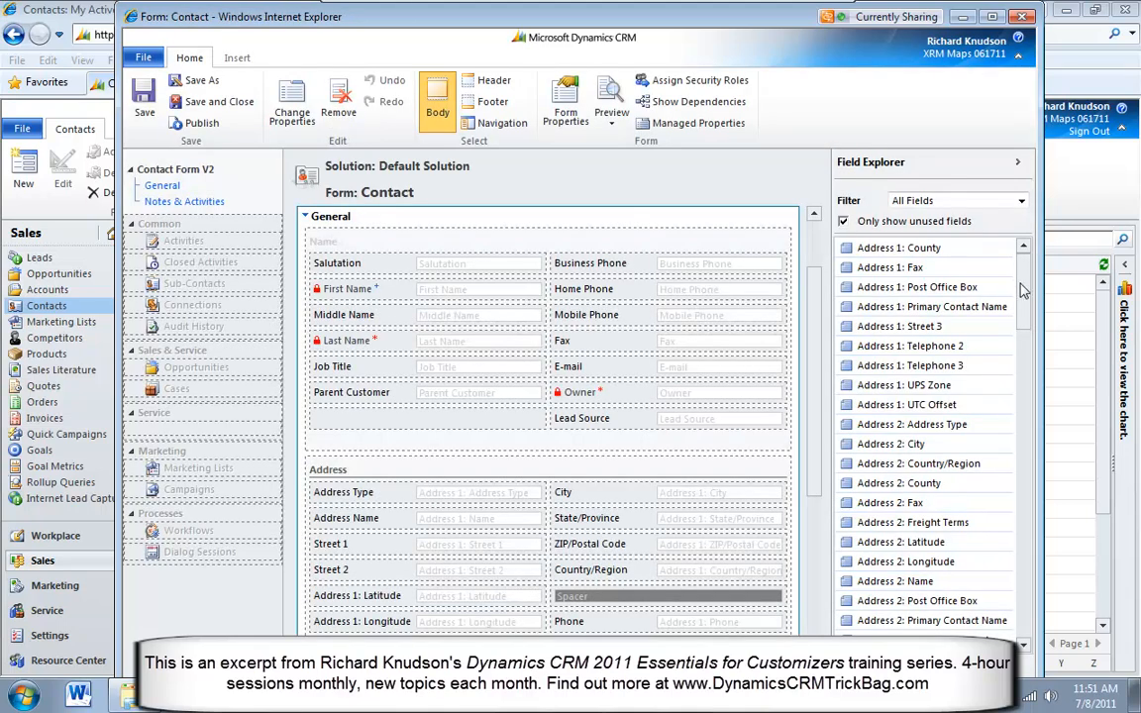
Start a new field for the Contact entity with the display name Credit Card Number
{"action": "left_click_drag", "start_coordinate": [1023, 289], "coordinate": [1023, 432]}
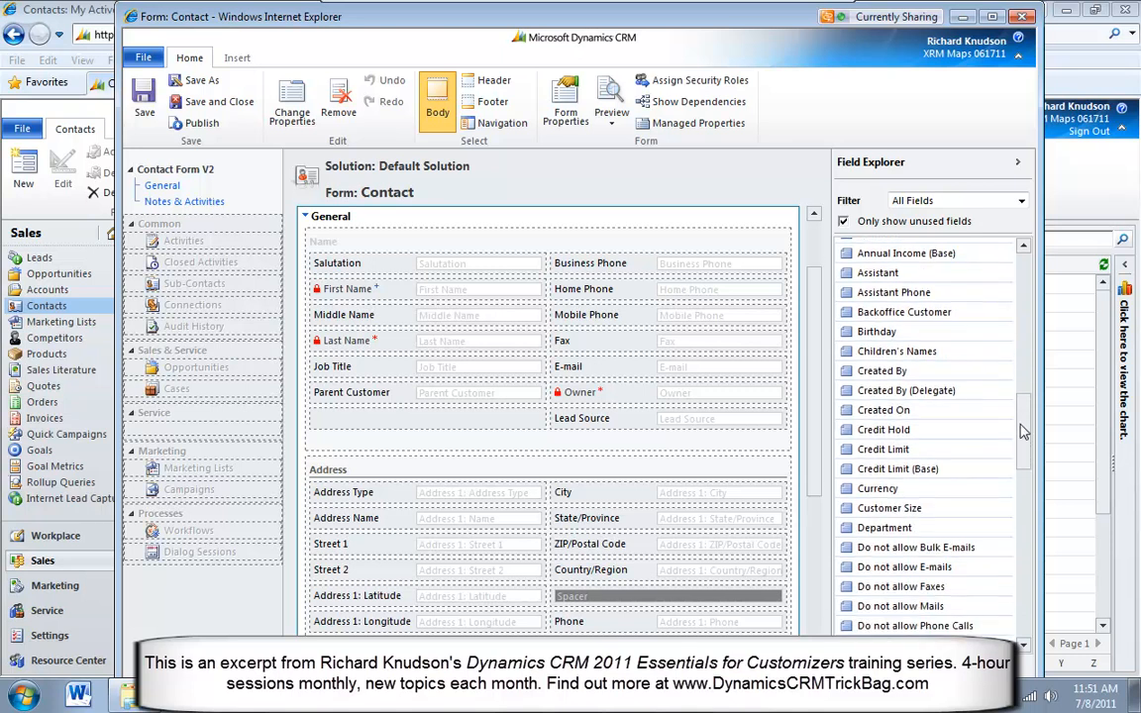
{"action": "double_click", "coordinate": [896, 15]}
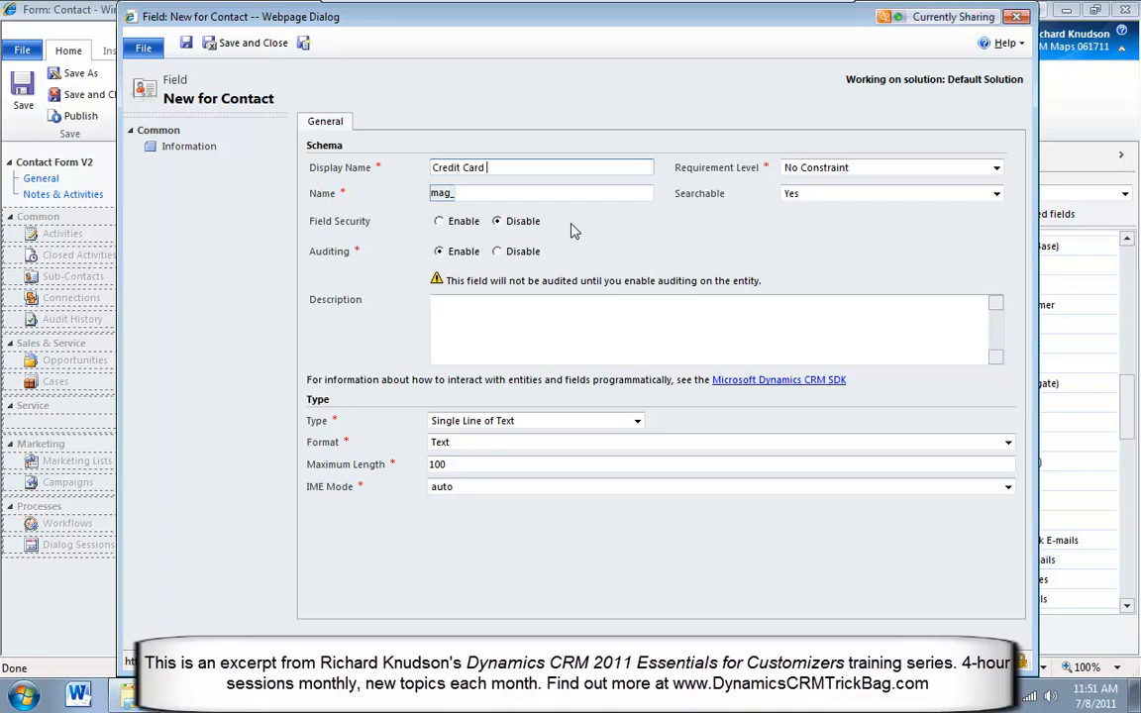
{"action": "type", "text": "mber"}
{"action": "key", "text": "Tab"}
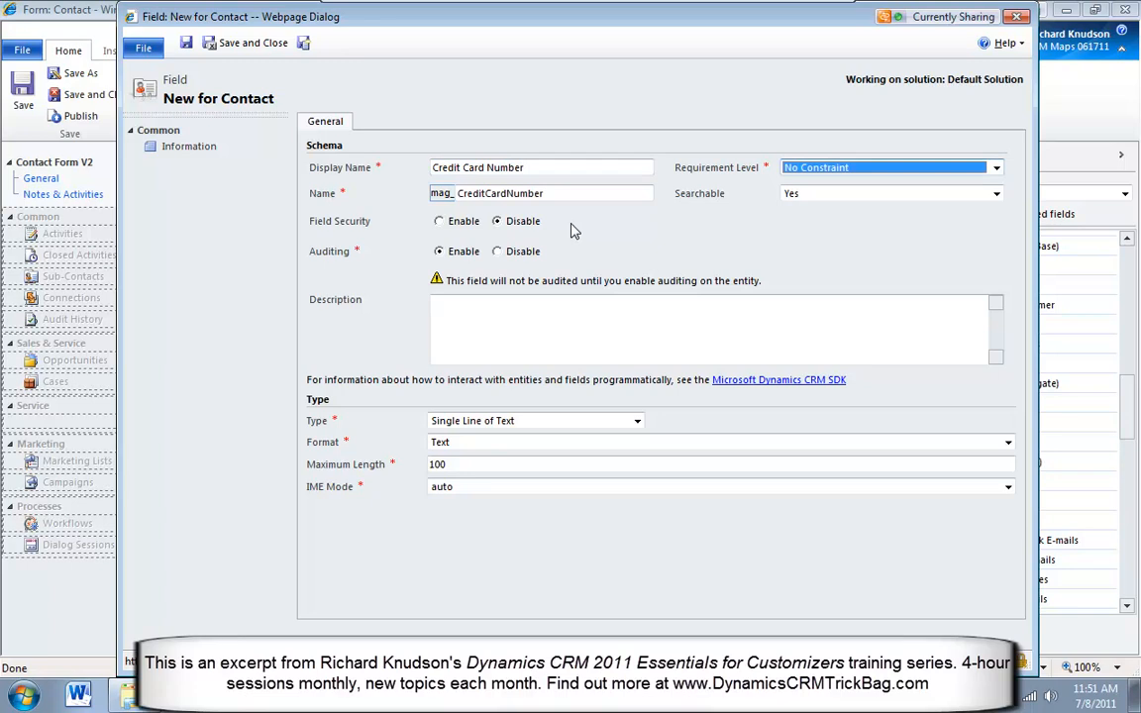
Enable field security for the Credit Card Number field, then save and close its definition
{"action": "left_click", "coordinate": [438, 222]}
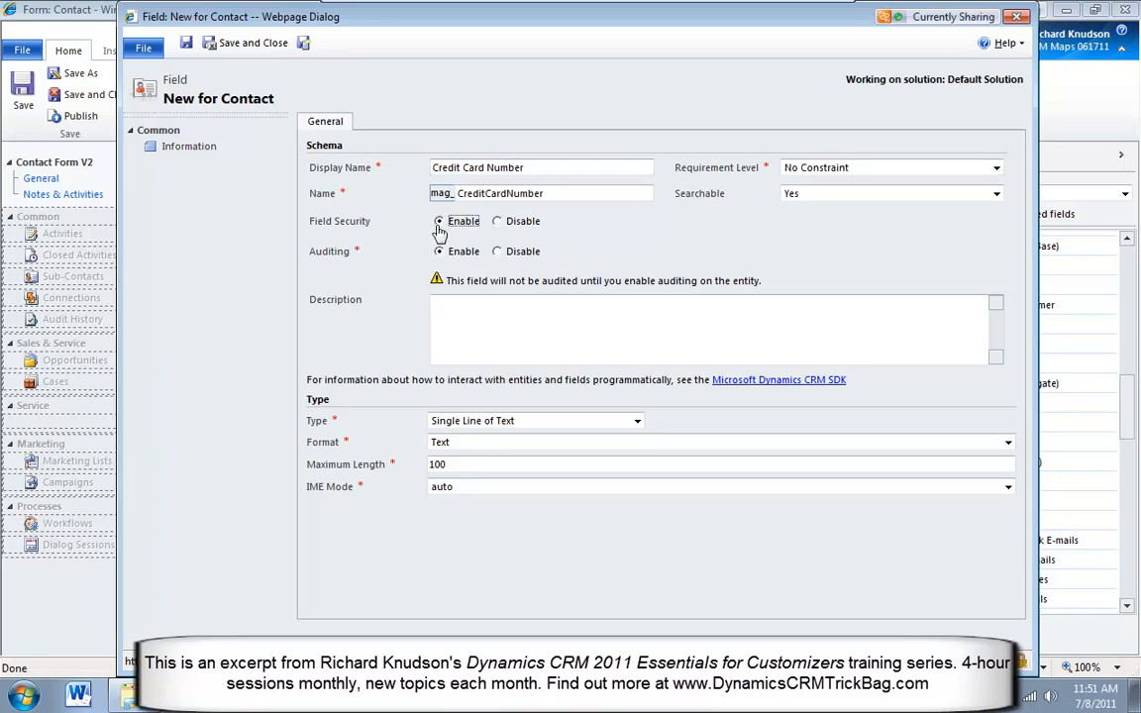
{"action": "left_click", "coordinate": [507, 226]}
{"action": "left_click", "coordinate": [445, 226]}
{"action": "left_click", "coordinate": [254, 45]}
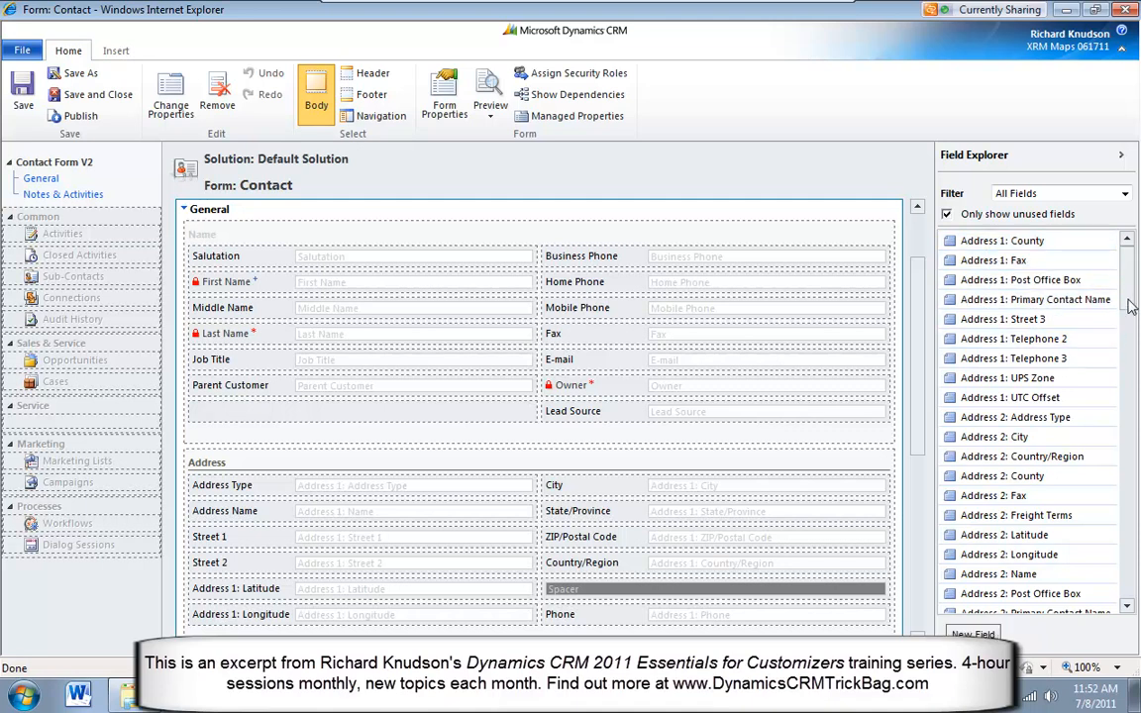
Place the Credit Card Number field below Parent Customer on the Contact form, then save and close the form and the contact
{"action": "left_click_drag", "start_coordinate": [1133, 307], "coordinate": [1129, 431]}
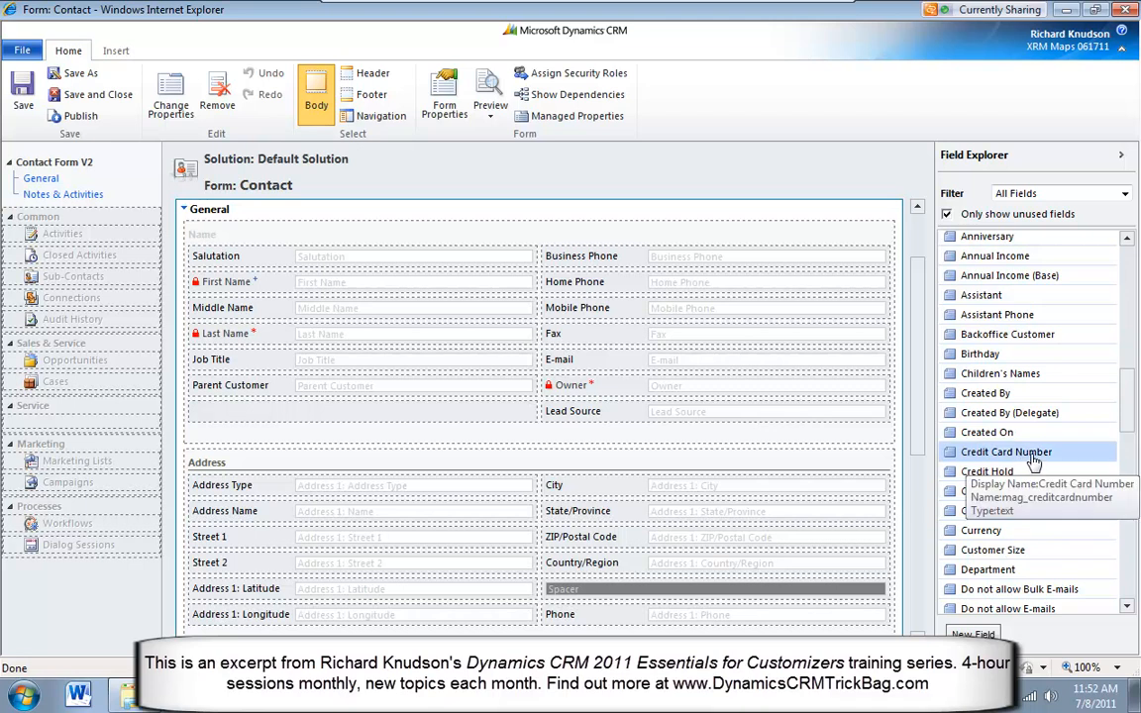
{"action": "left_click_drag", "start_coordinate": [1020, 458], "coordinate": [386, 426]}
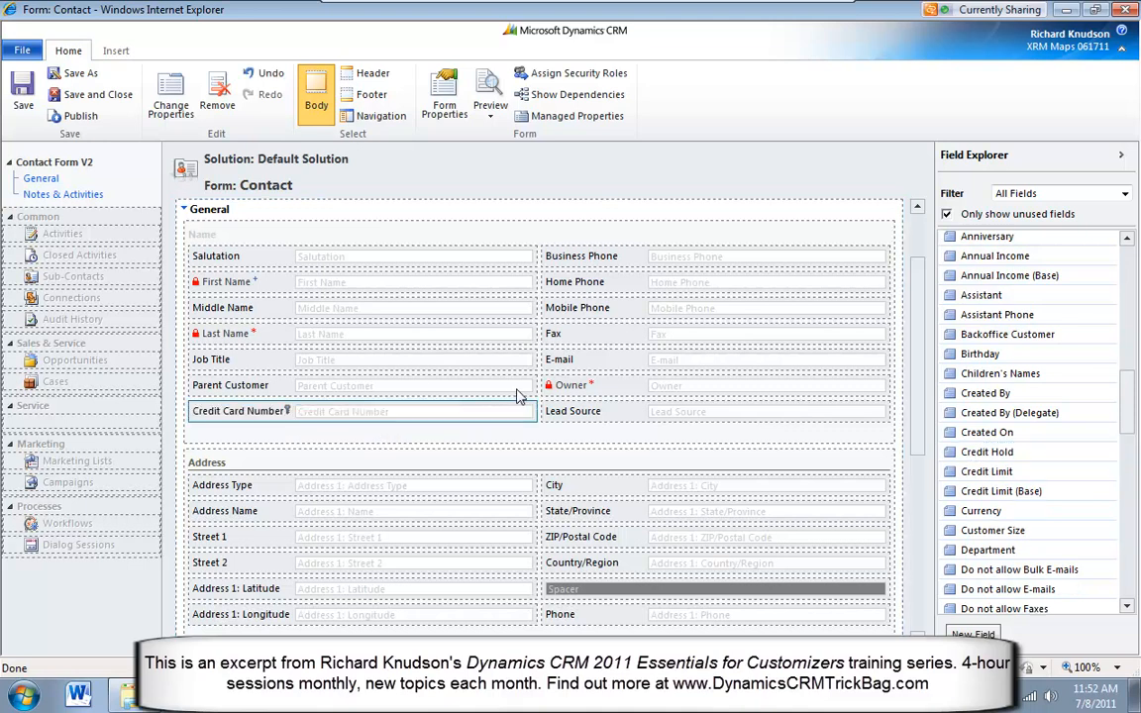
{"action": "left_click", "coordinate": [87, 99]}
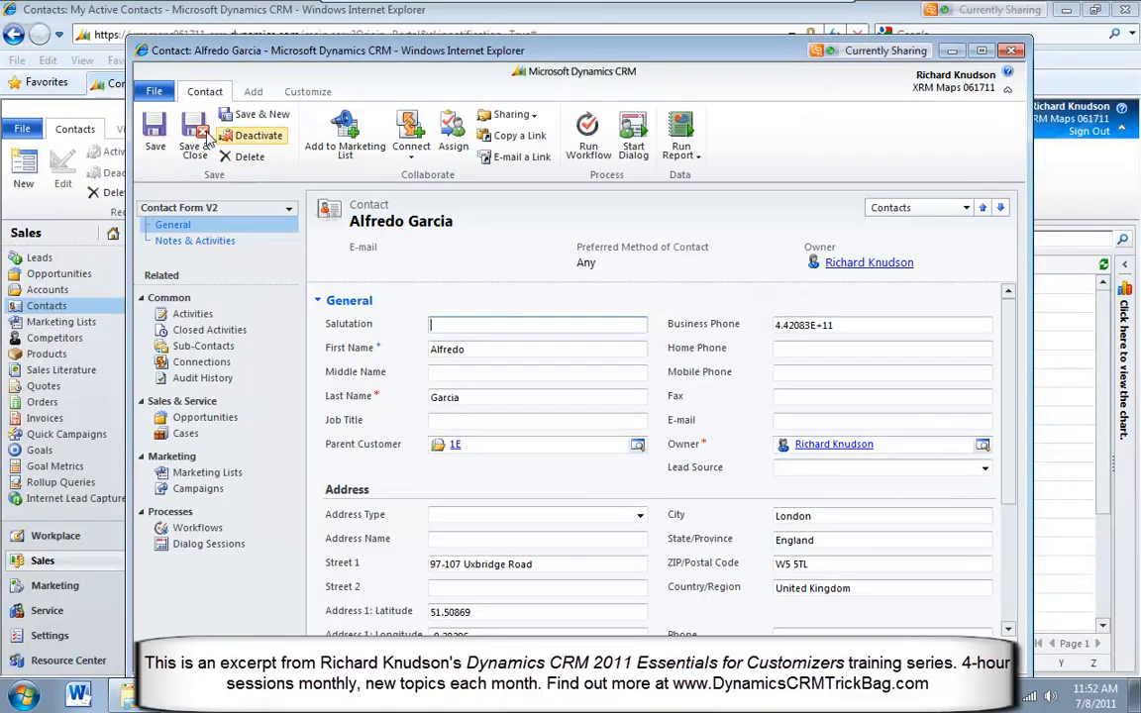
{"action": "left_click", "coordinate": [194, 144]}
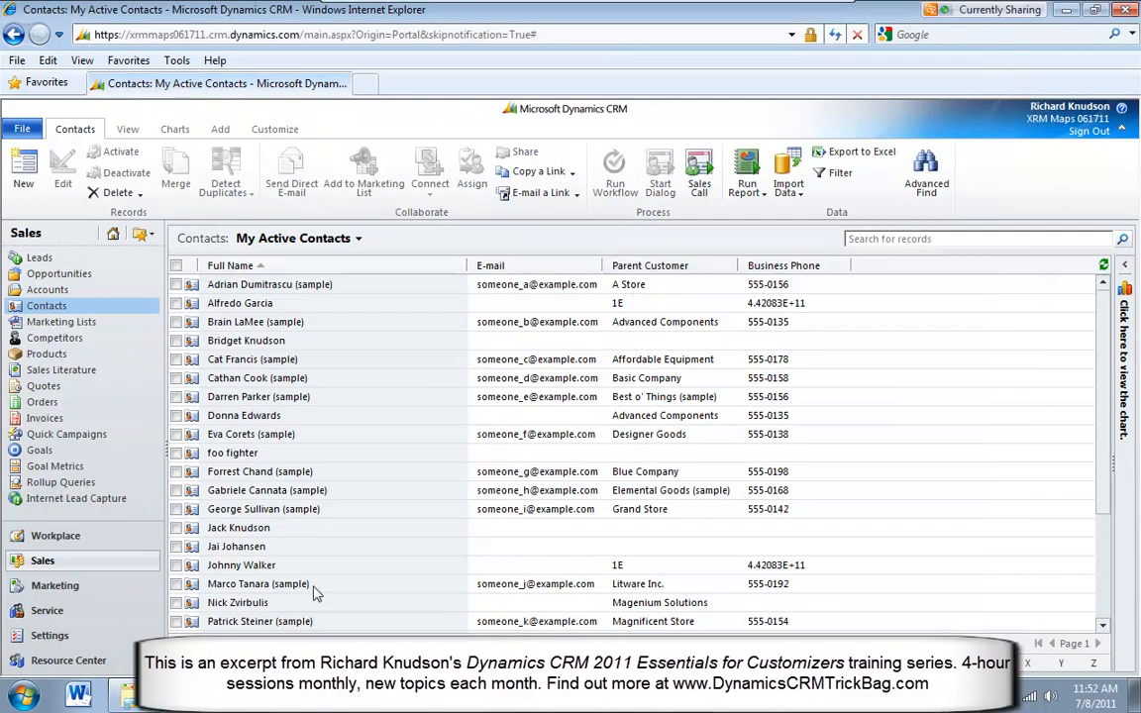
Open the Field Security Profiles in the Administration settings and select the Registrar profile
{"action": "left_click", "coordinate": [78, 645]}
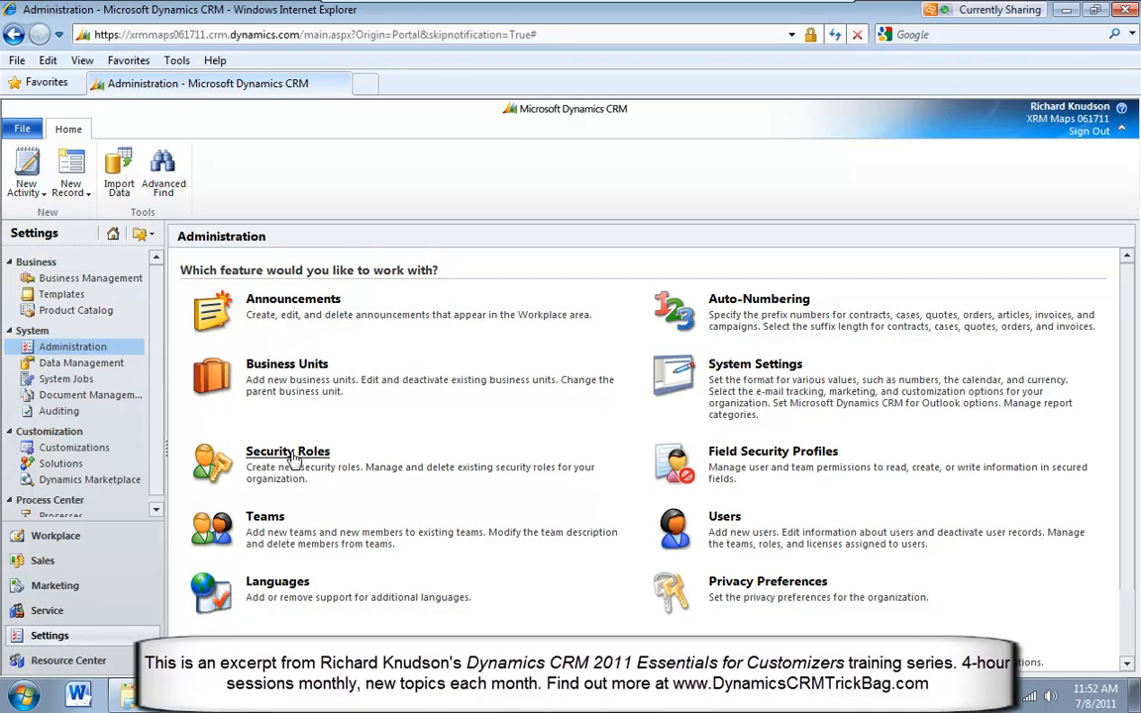
{"action": "left_click", "coordinate": [767, 455]}
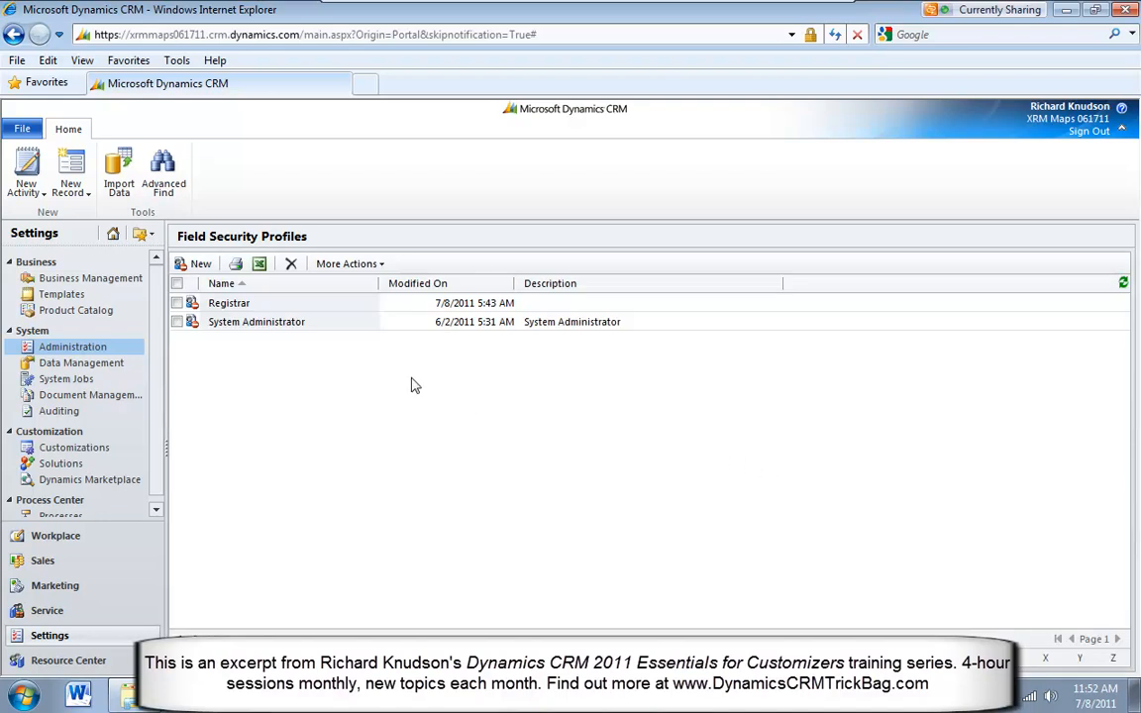
{"action": "left_click", "coordinate": [322, 307]}
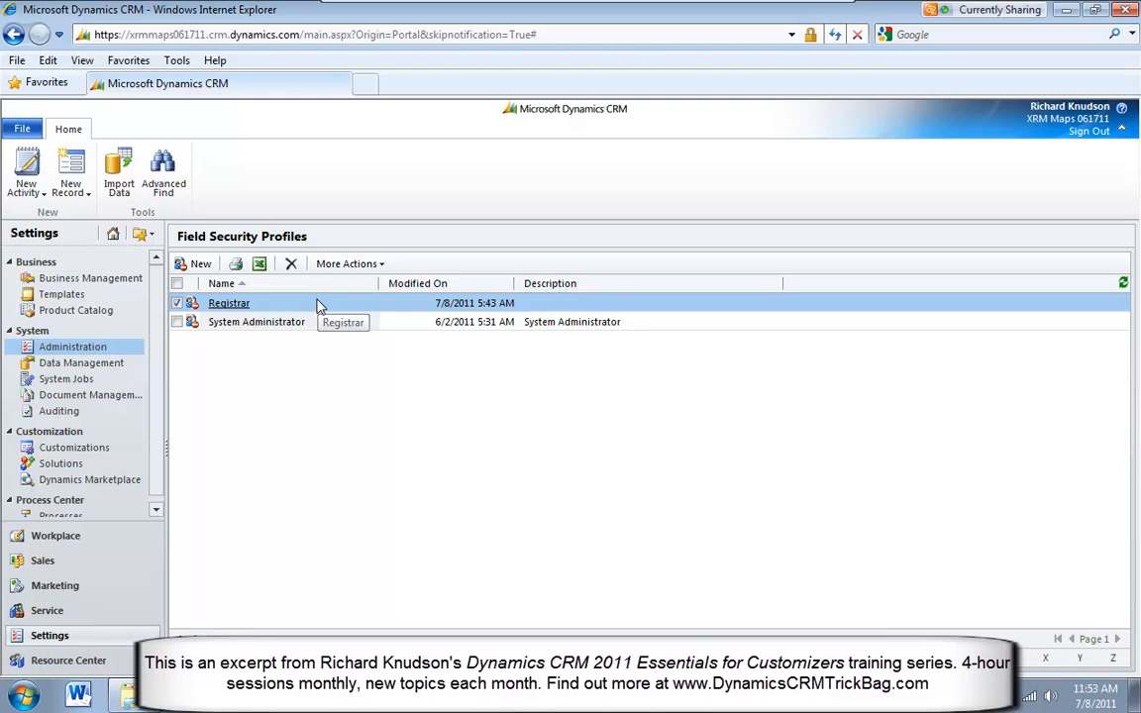
Create a field security profile named Vendor Manager, save and close it, and select it in the profile list
{"action": "left_click", "coordinate": [201, 266]}
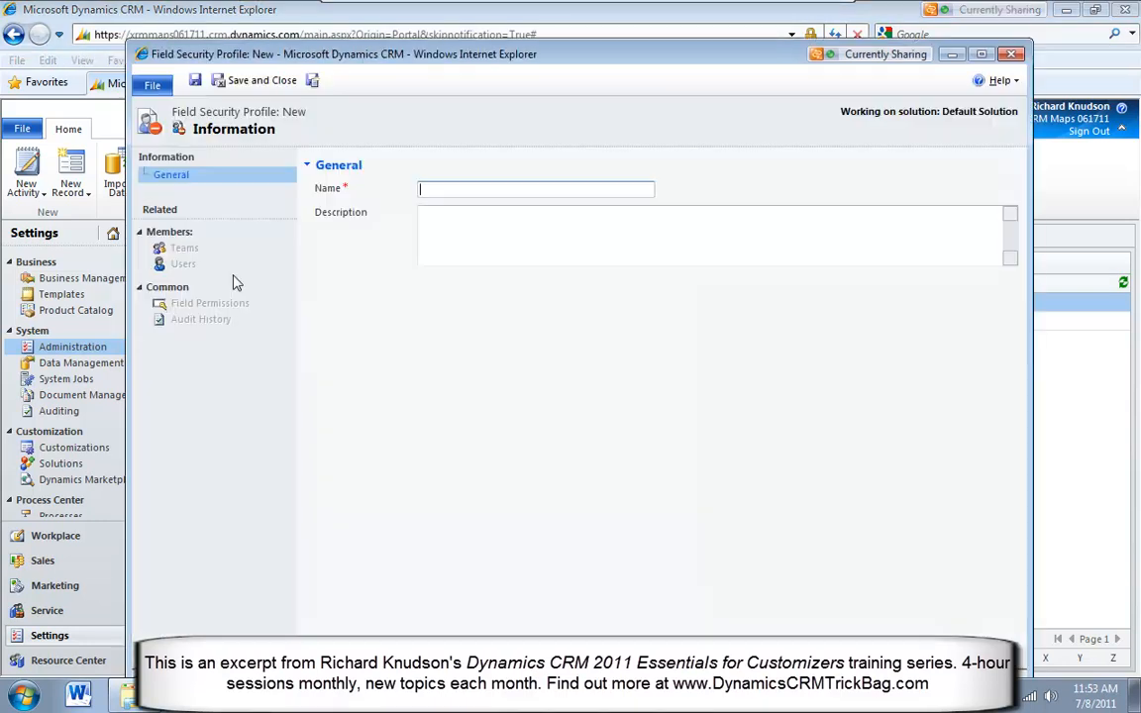
{"action": "left_click_drag", "start_coordinate": [599, 61], "coordinate": [598, 81]}
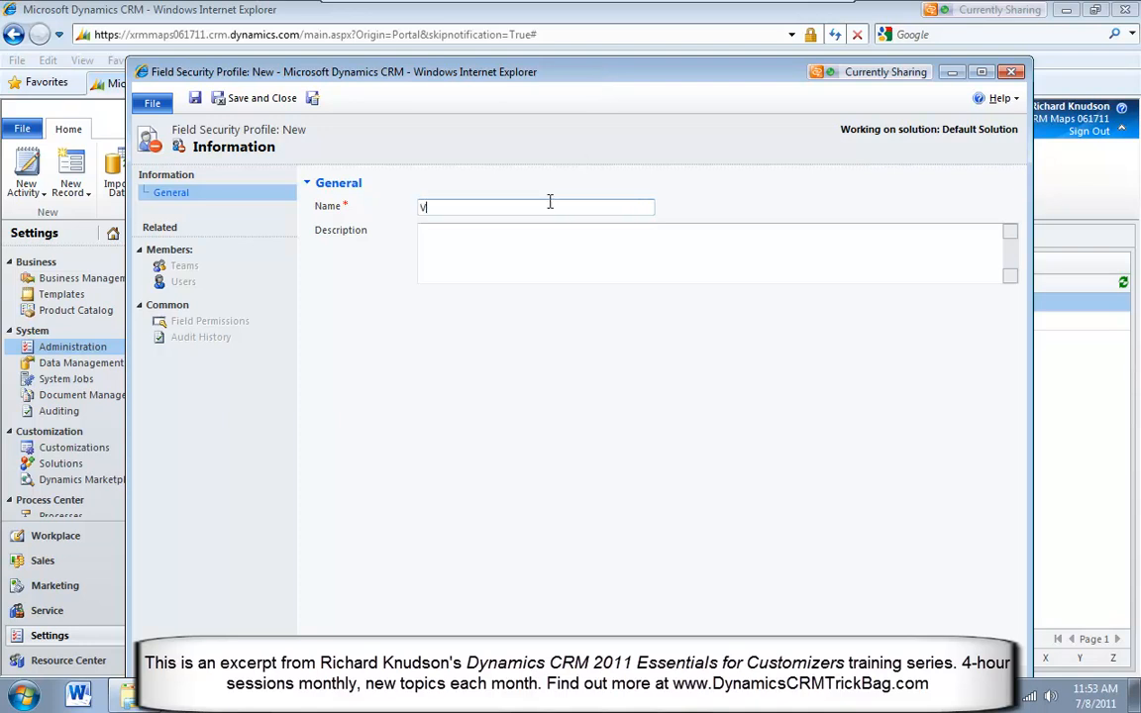
{"action": "type", "text": "dor Manager"}
{"action": "left_click", "coordinate": [258, 99]}
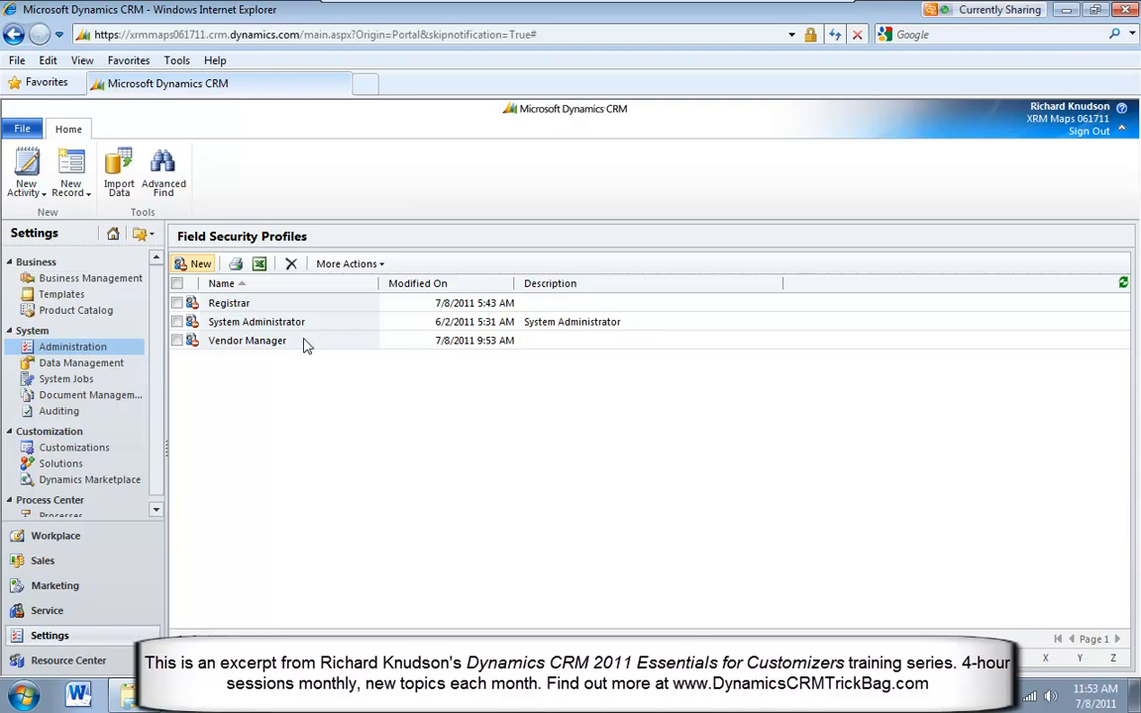
{"action": "left_click", "coordinate": [345, 345]}
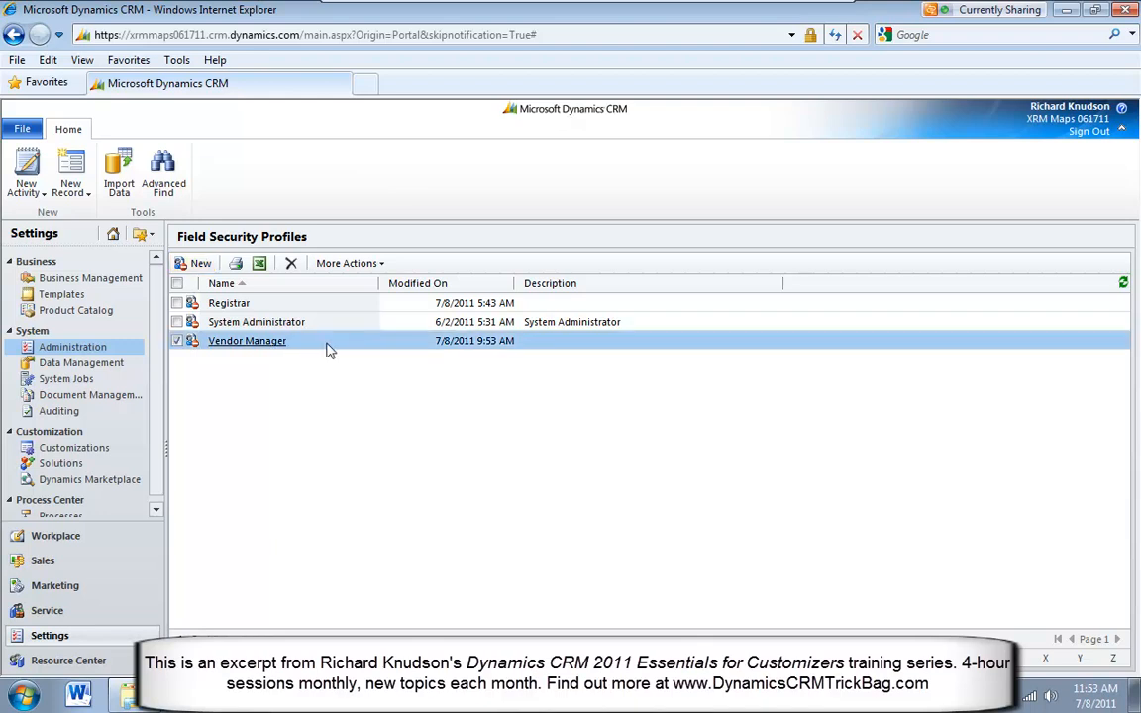
Review the Vendor Manager profile's field permissions, widening the Name and Display Name columns to examine both credit card fields, then close the profile
{"action": "double_click", "coordinate": [330, 350]}
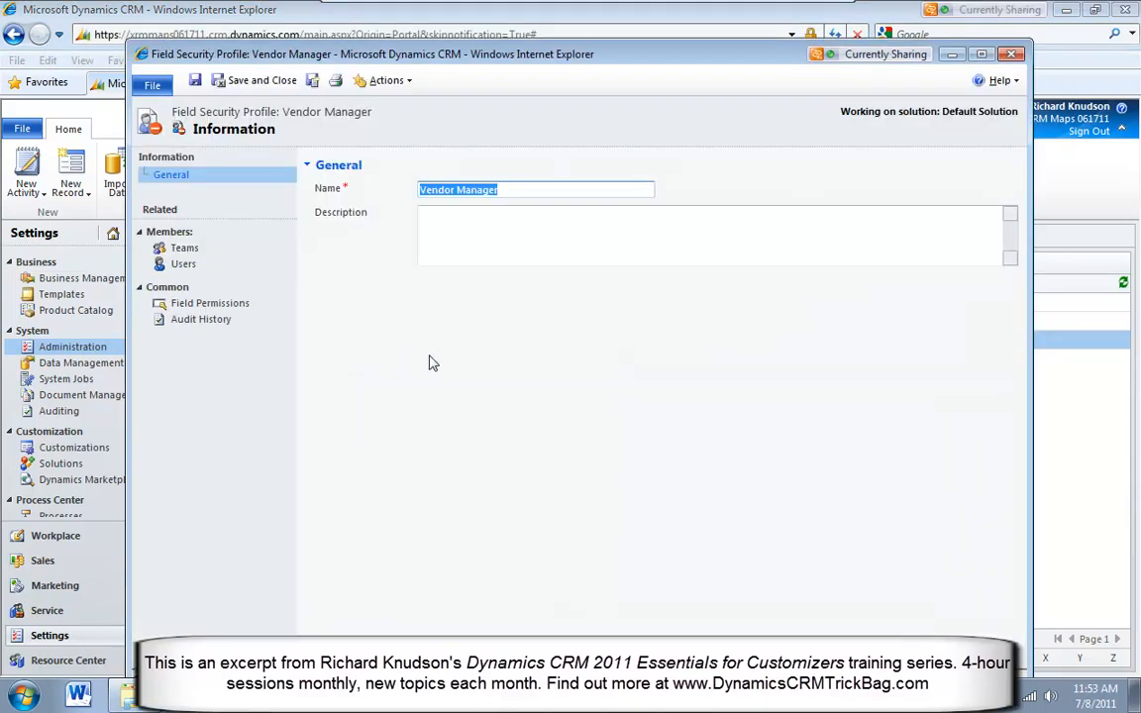
{"action": "left_click", "coordinate": [216, 305]}
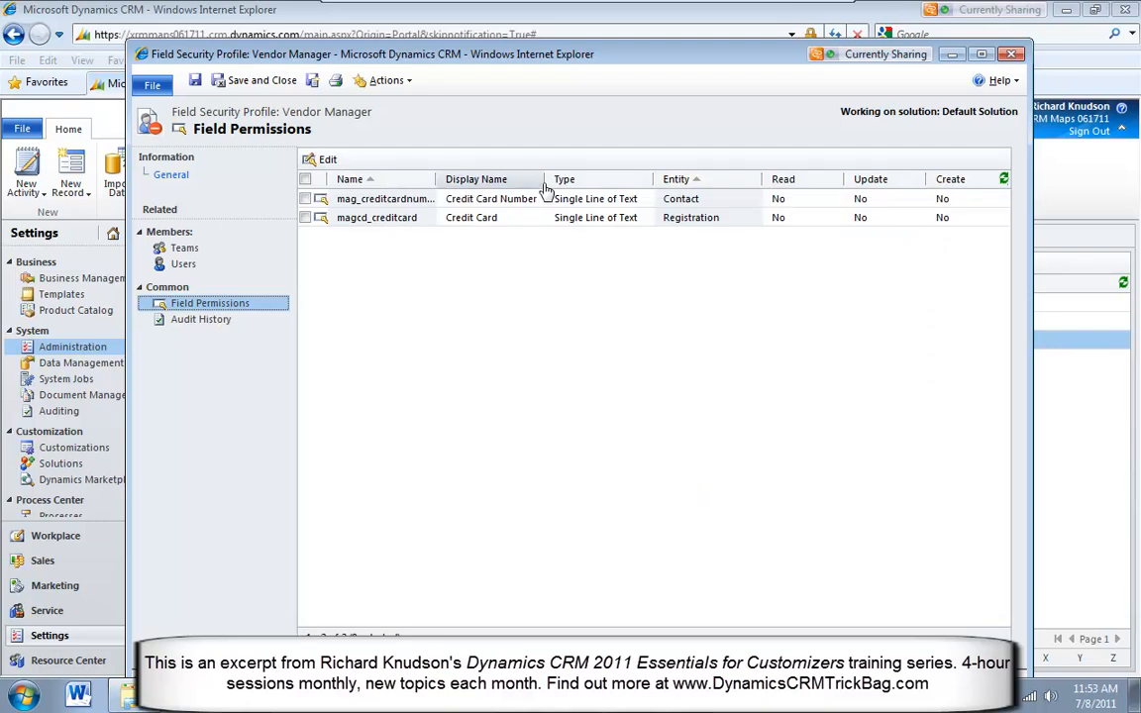
{"action": "left_click_drag", "start_coordinate": [543, 180], "coordinate": [672, 180]}
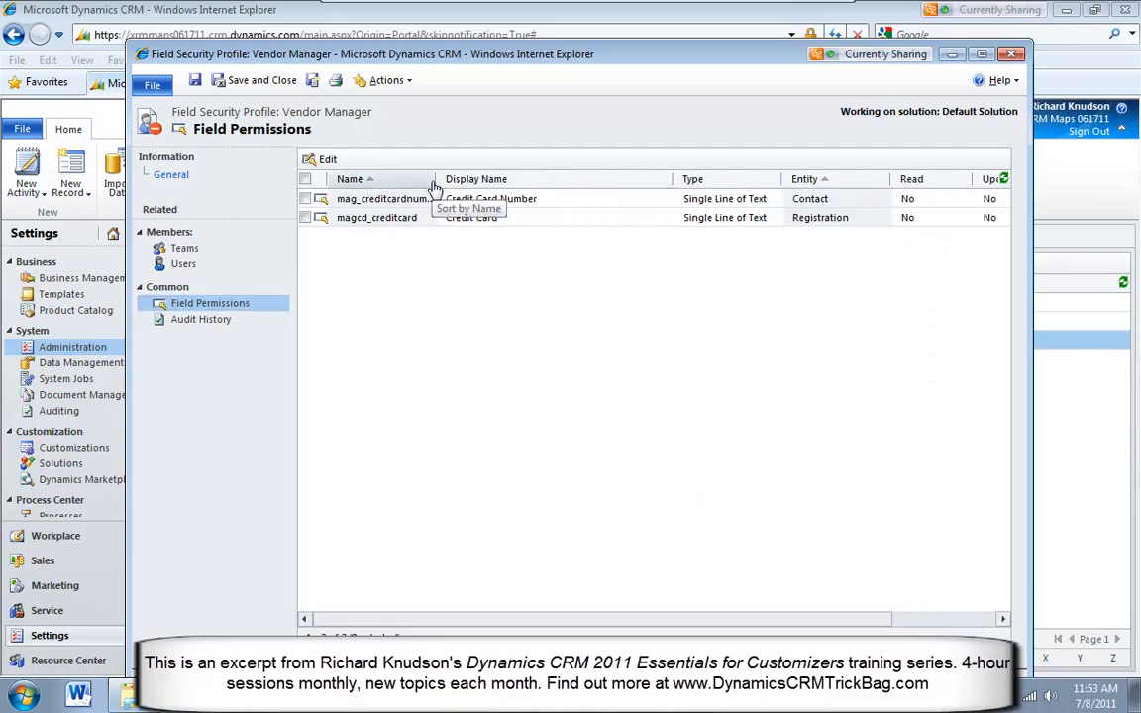
{"action": "left_click_drag", "start_coordinate": [437, 182], "coordinate": [543, 182]}
{"action": "left_click", "coordinate": [503, 223]}
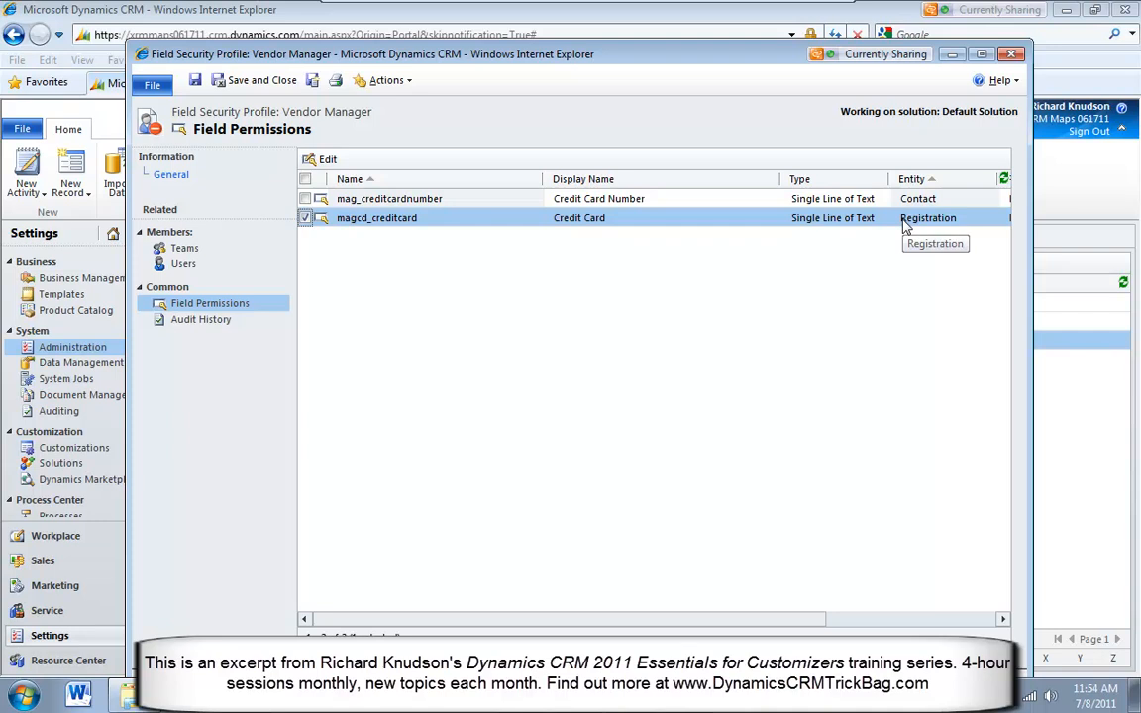
{"action": "left_click", "coordinate": [757, 206]}
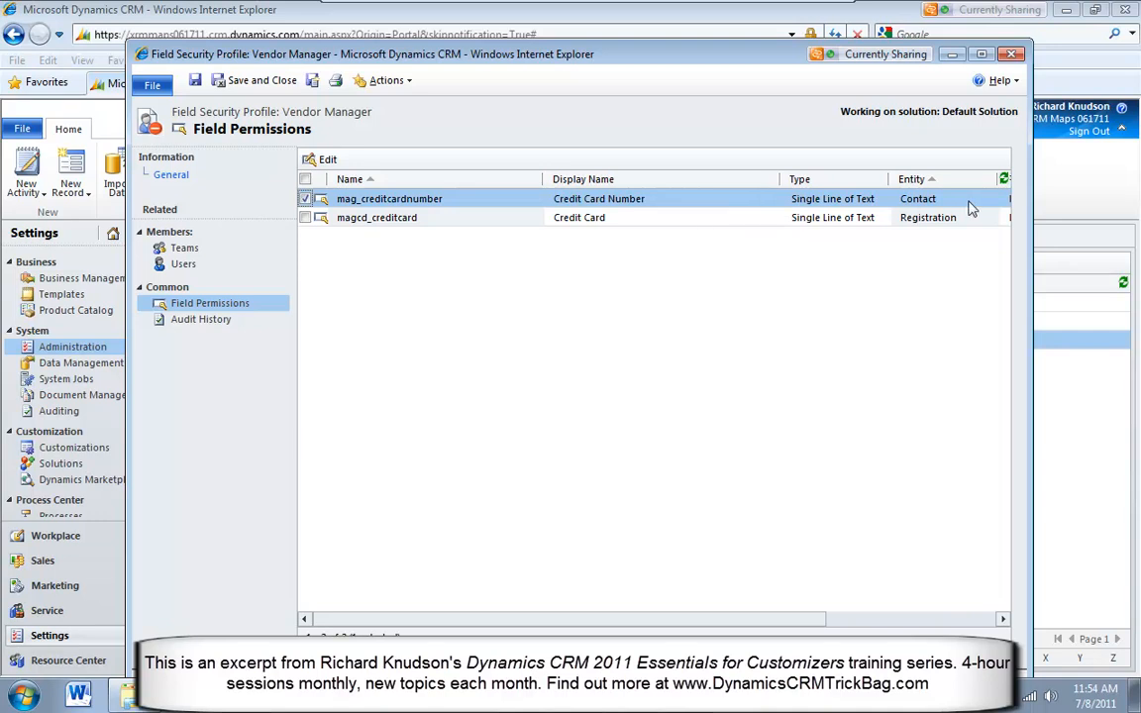
{"action": "left_click", "coordinate": [698, 225]}
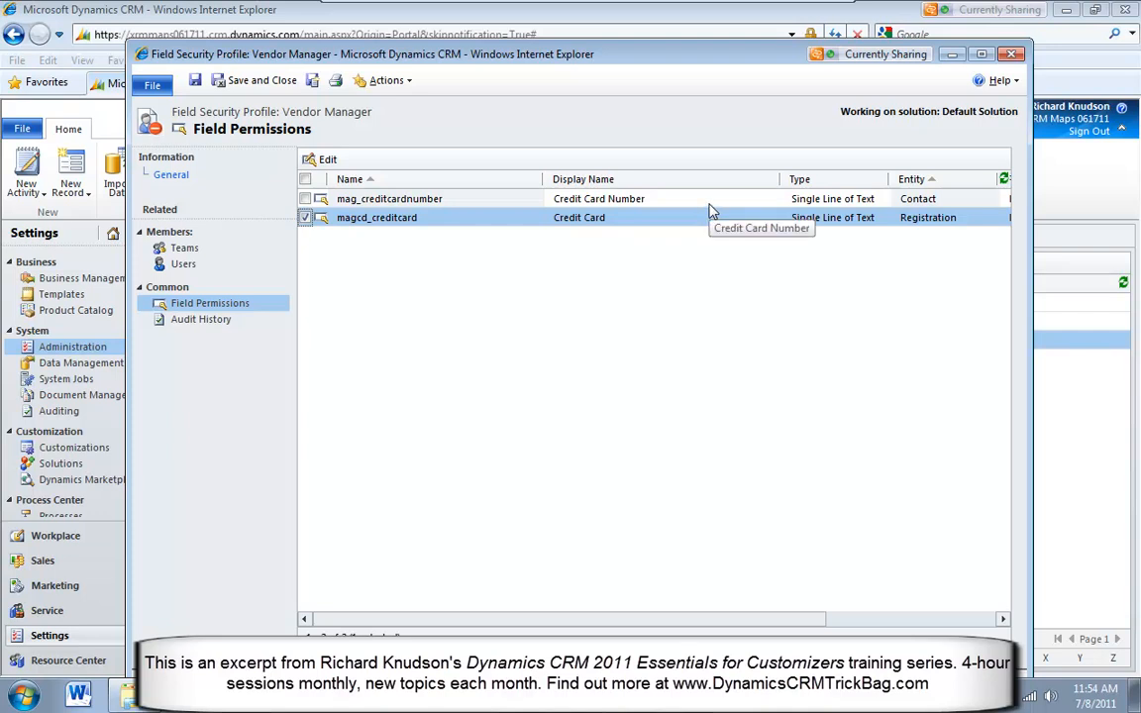
{"action": "left_click", "coordinate": [525, 201]}
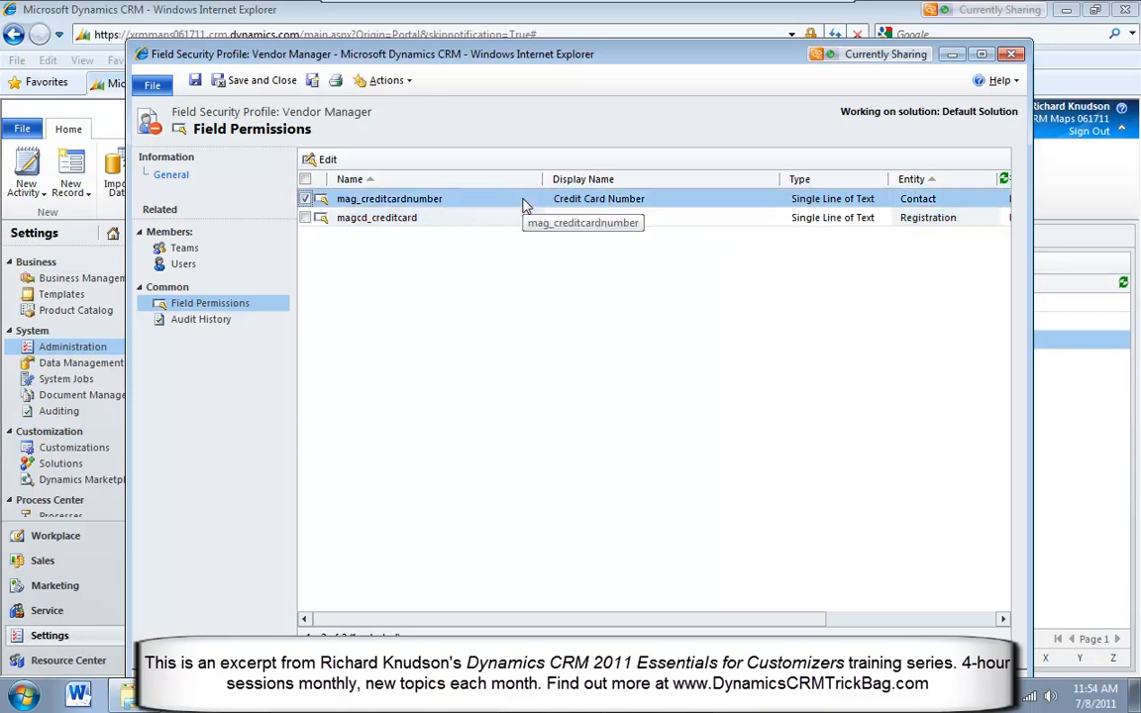
{"action": "left_click", "coordinate": [1010, 53]}
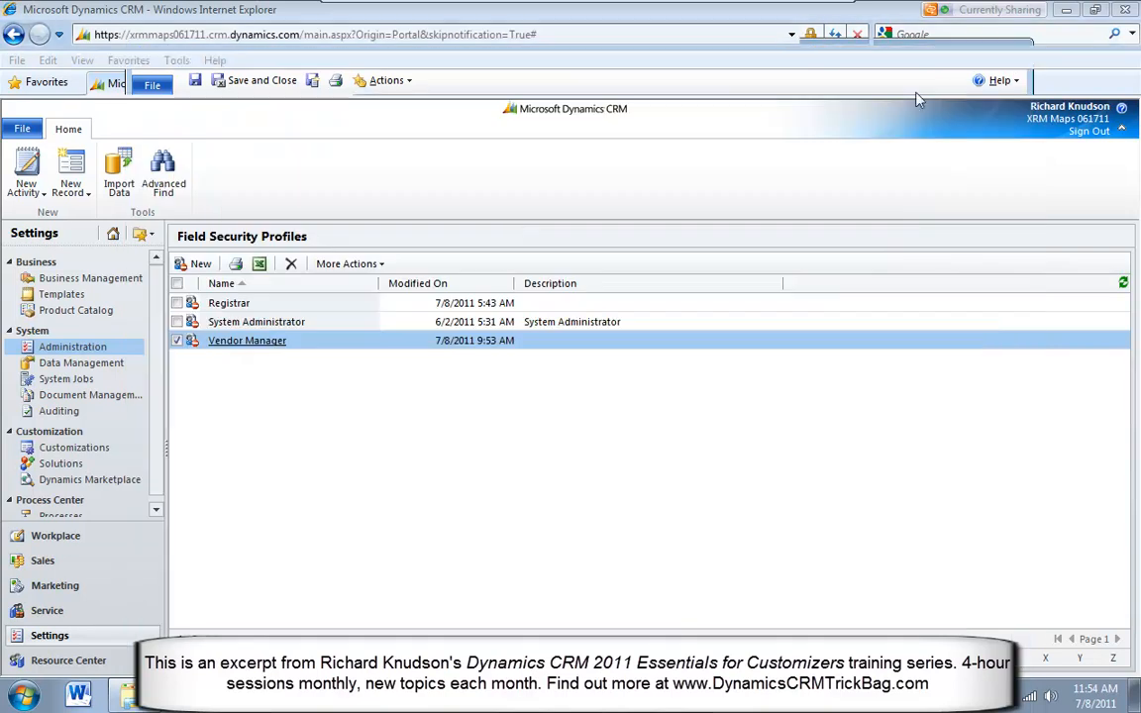
Open the Registrar profile's field permissions and select the Credit Card field of the Registration entity
{"action": "double_click", "coordinate": [298, 305]}
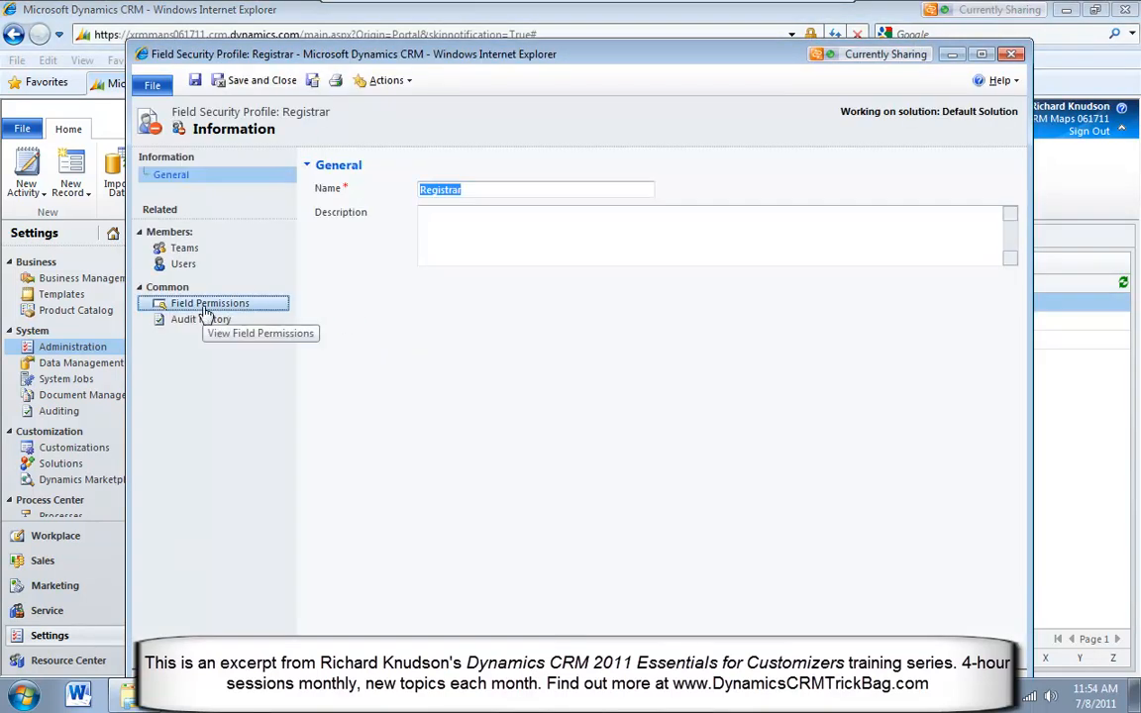
{"action": "left_click", "coordinate": [203, 307]}
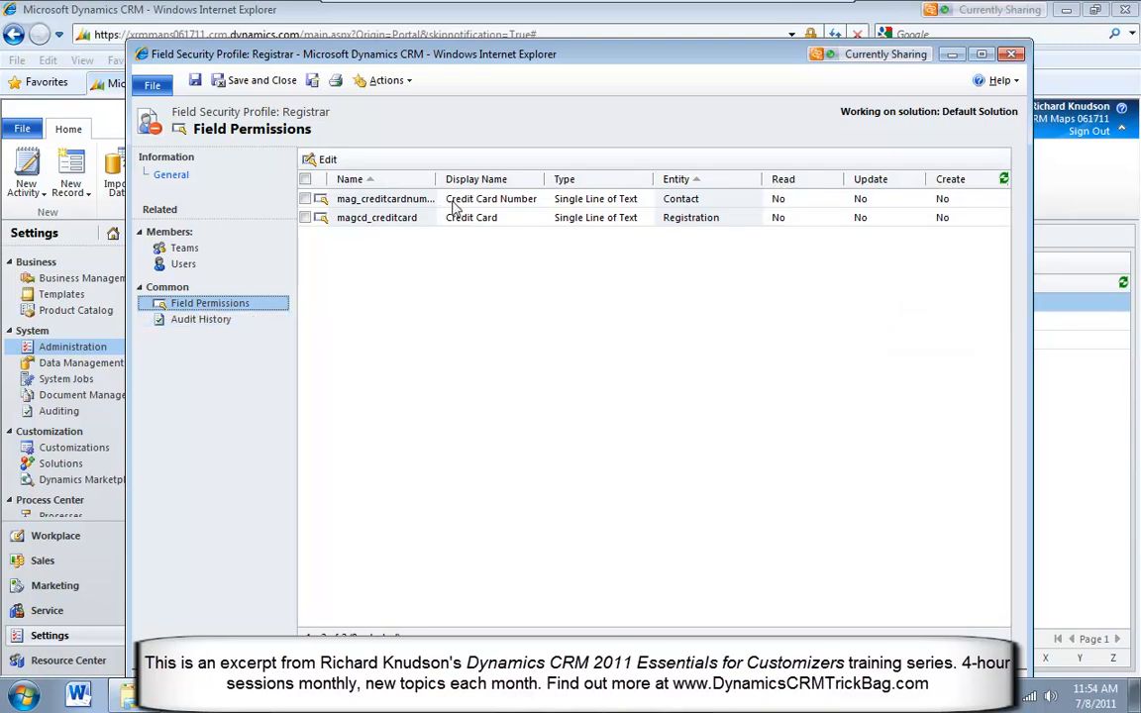
{"action": "left_click", "coordinate": [724, 201]}
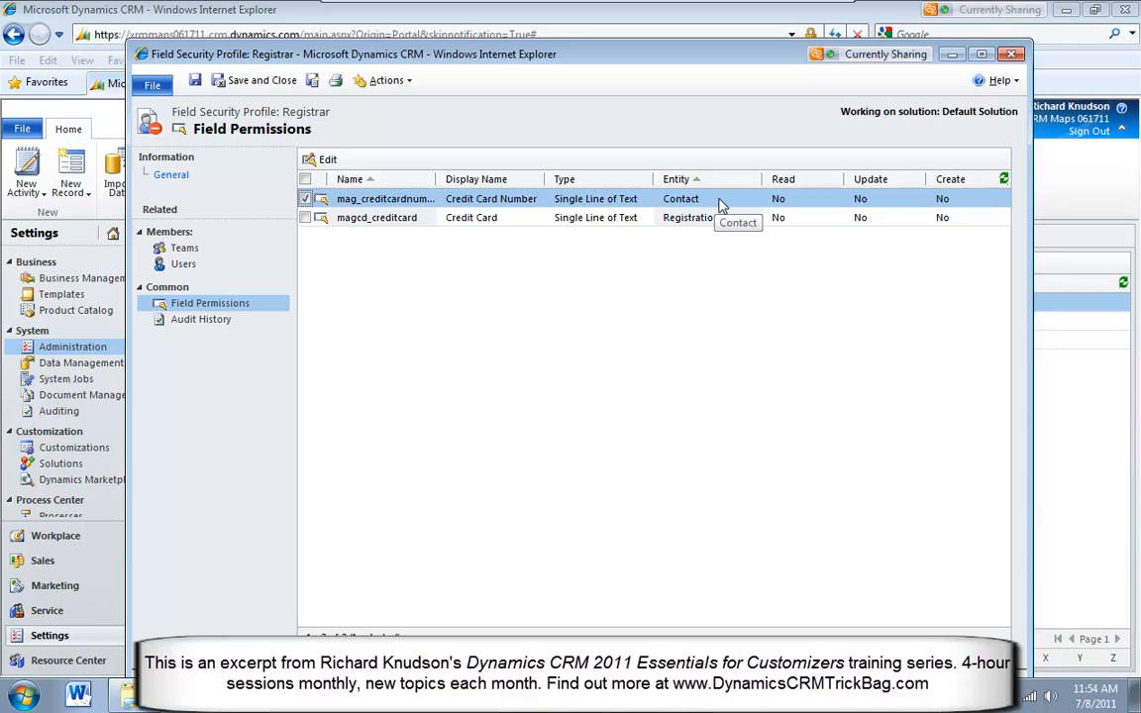
{"action": "left_click", "coordinate": [527, 222]}
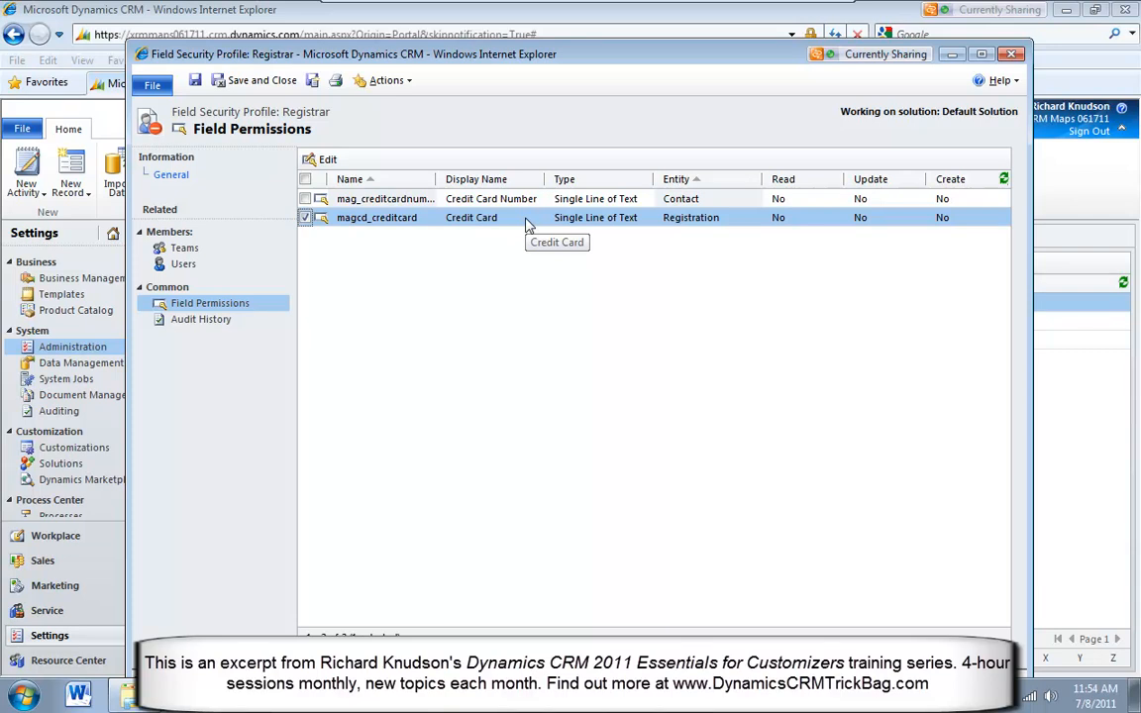
Edit the Registration Credit Card field's security, setting Allow Read, Allow Update and Allow Create to Yes
{"action": "double_click", "coordinate": [527, 220]}
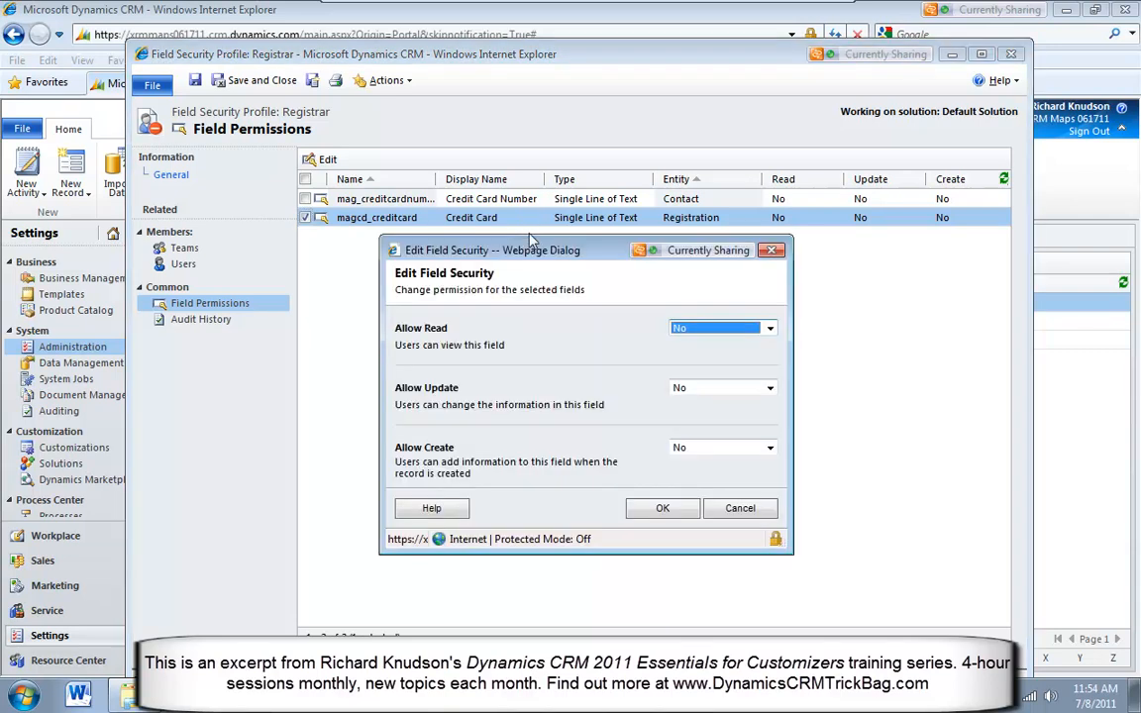
{"action": "left_click_drag", "start_coordinate": [528, 255], "coordinate": [515, 163]}
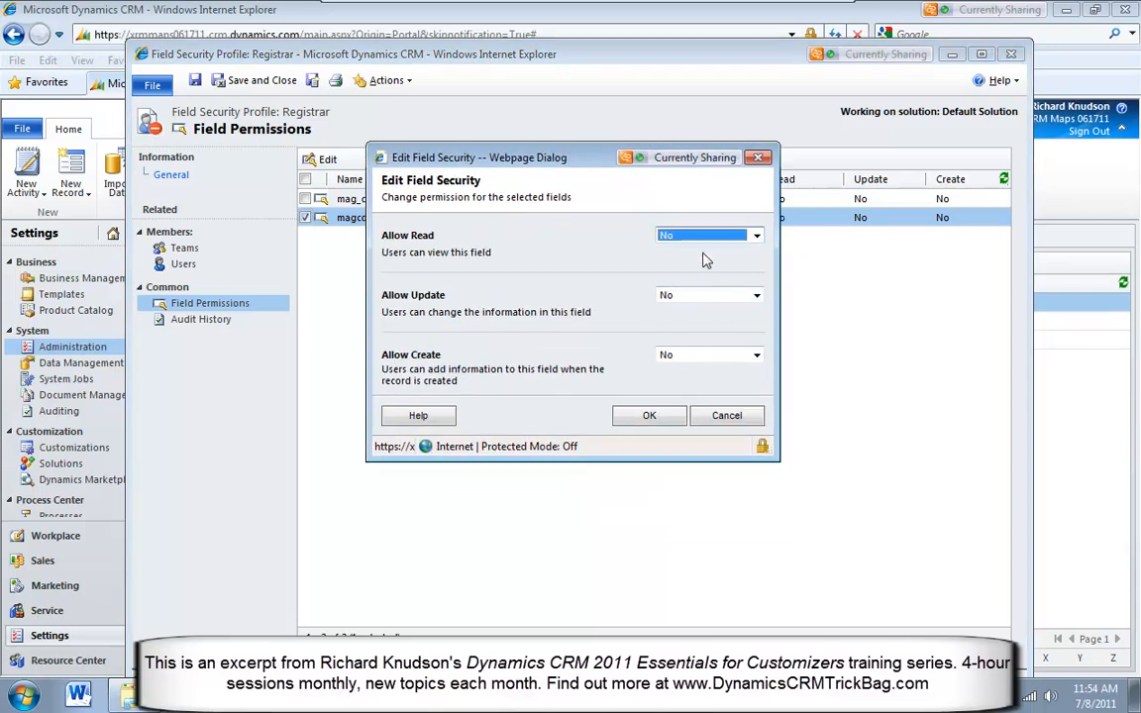
{"action": "left_click", "coordinate": [684, 235]}
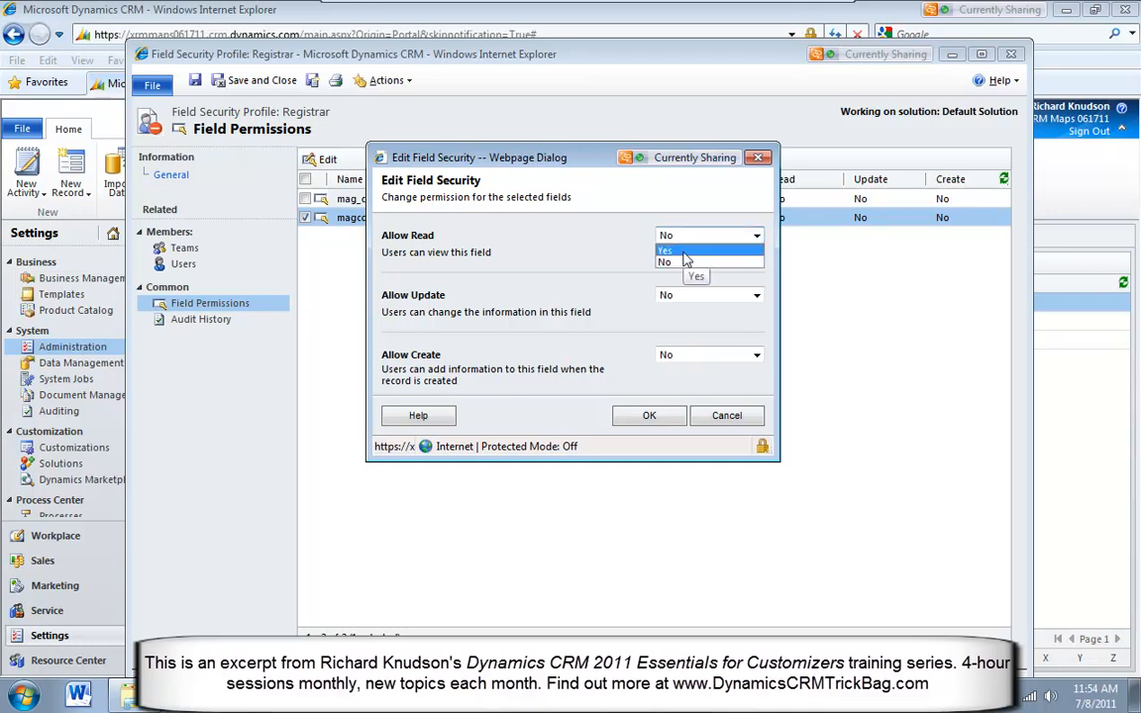
{"action": "left_click", "coordinate": [686, 250]}
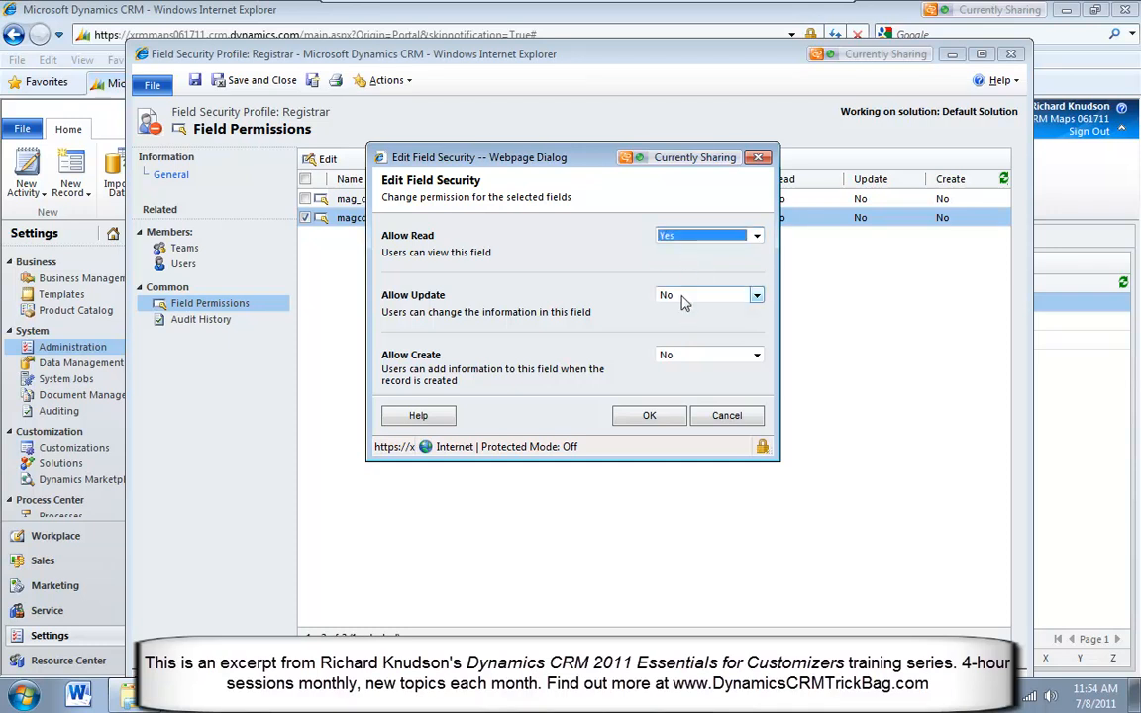
{"action": "left_click", "coordinate": [688, 295]}
{"action": "left_click", "coordinate": [686, 311]}
{"action": "left_click", "coordinate": [684, 354]}
{"action": "left_click", "coordinate": [691, 370]}
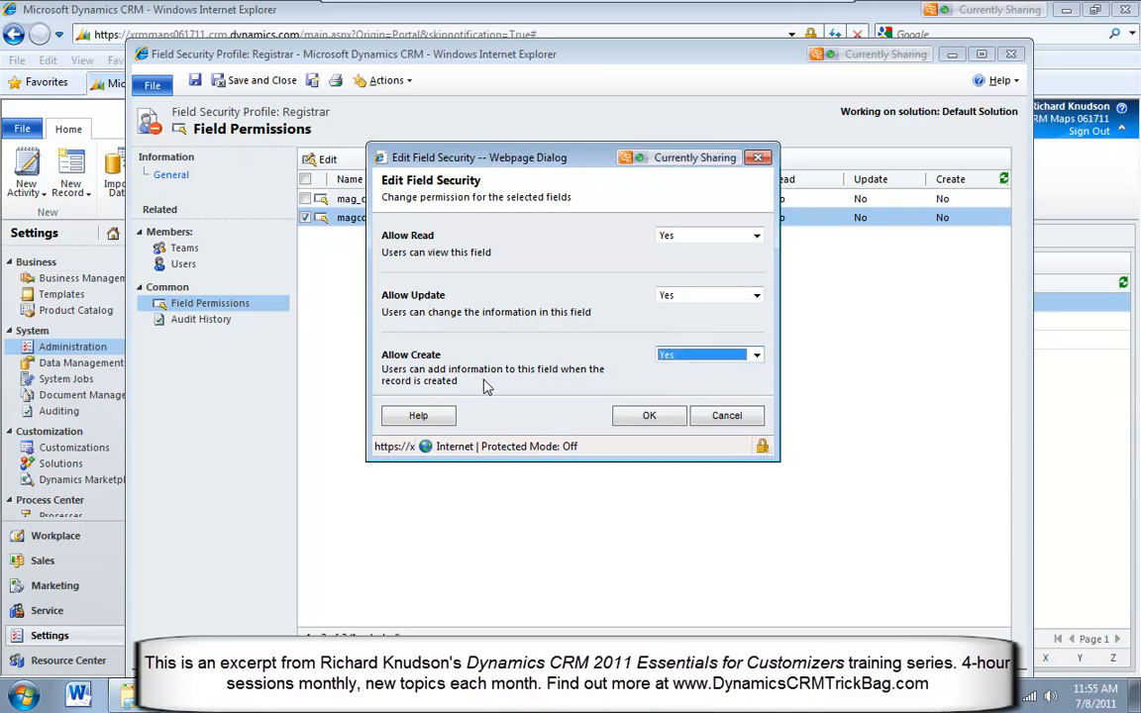
Switch Allow Update to No, set it back to Yes, and apply the Registration Credit Card field's permissions
{"action": "left_click", "coordinate": [701, 298]}
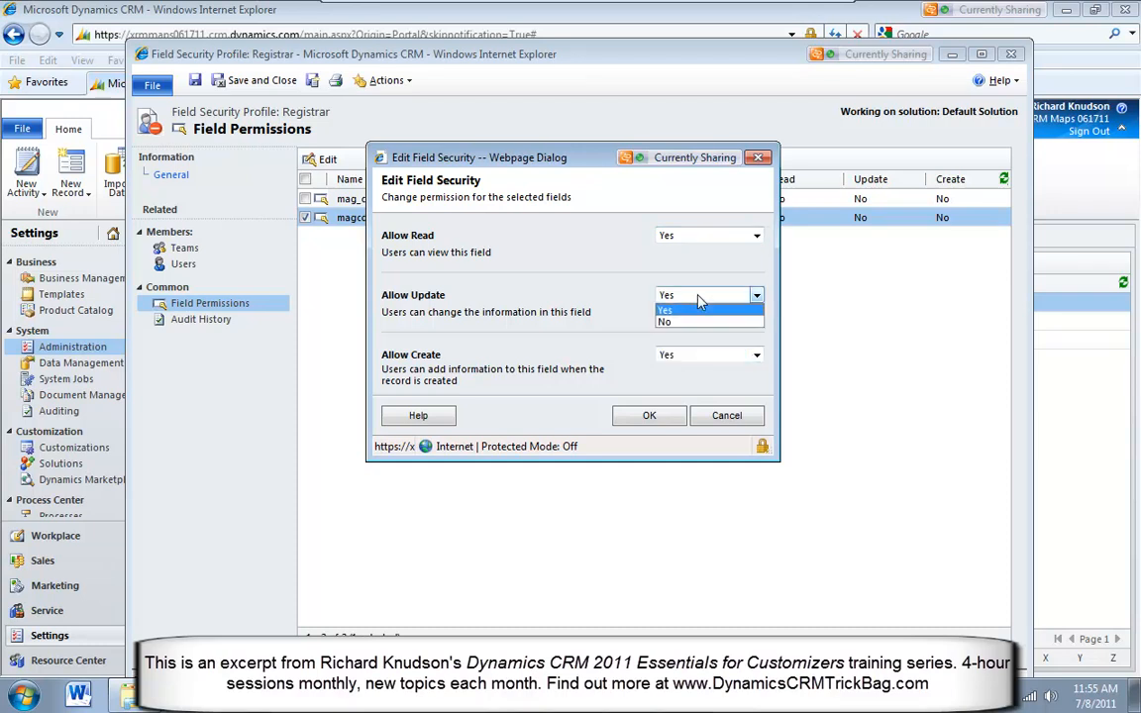
{"action": "left_click", "coordinate": [696, 322]}
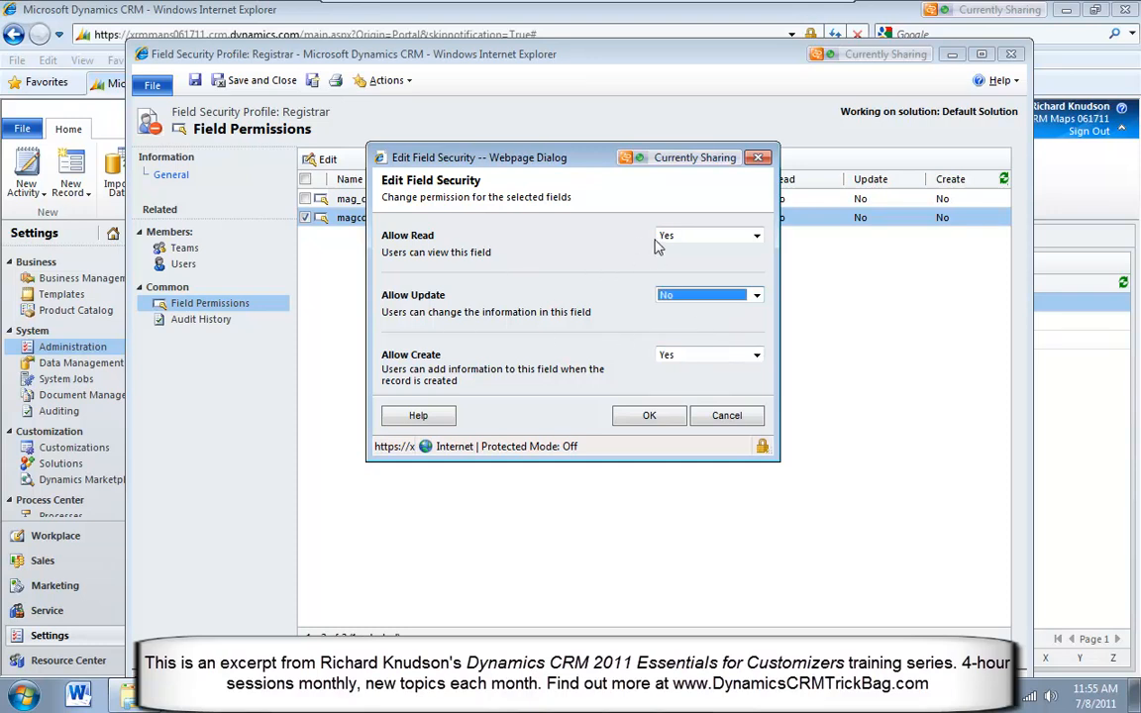
{"action": "left_click", "coordinate": [755, 295]}
{"action": "left_click", "coordinate": [738, 320]}
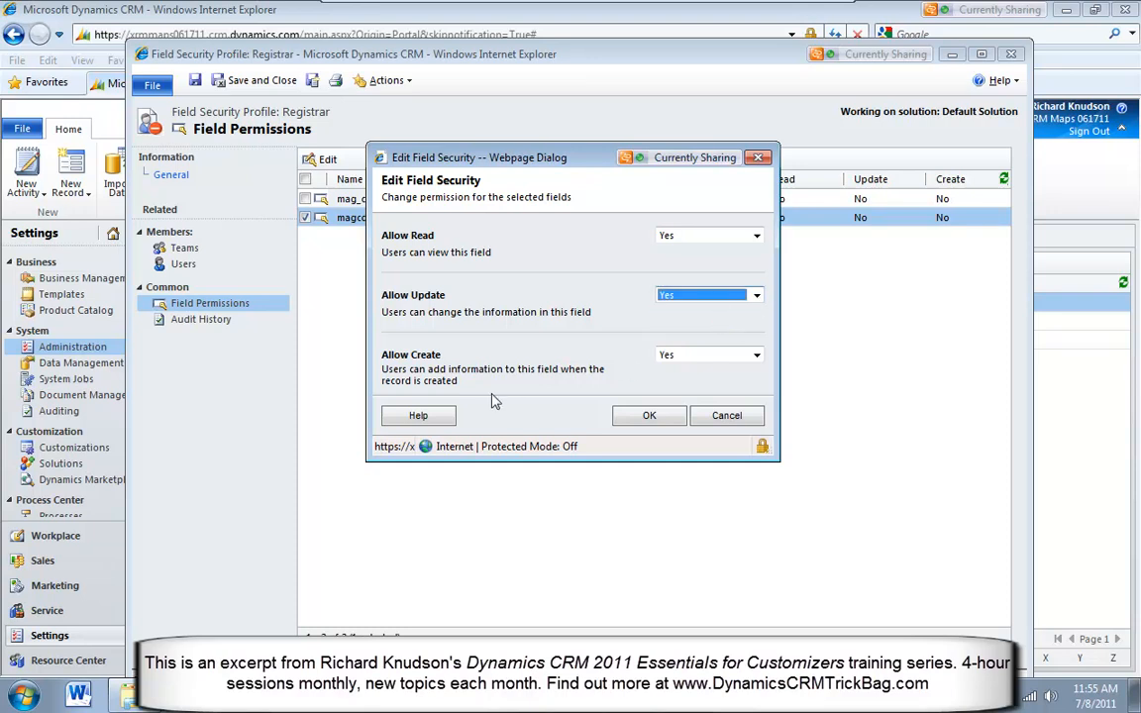
{"action": "left_click", "coordinate": [646, 418]}
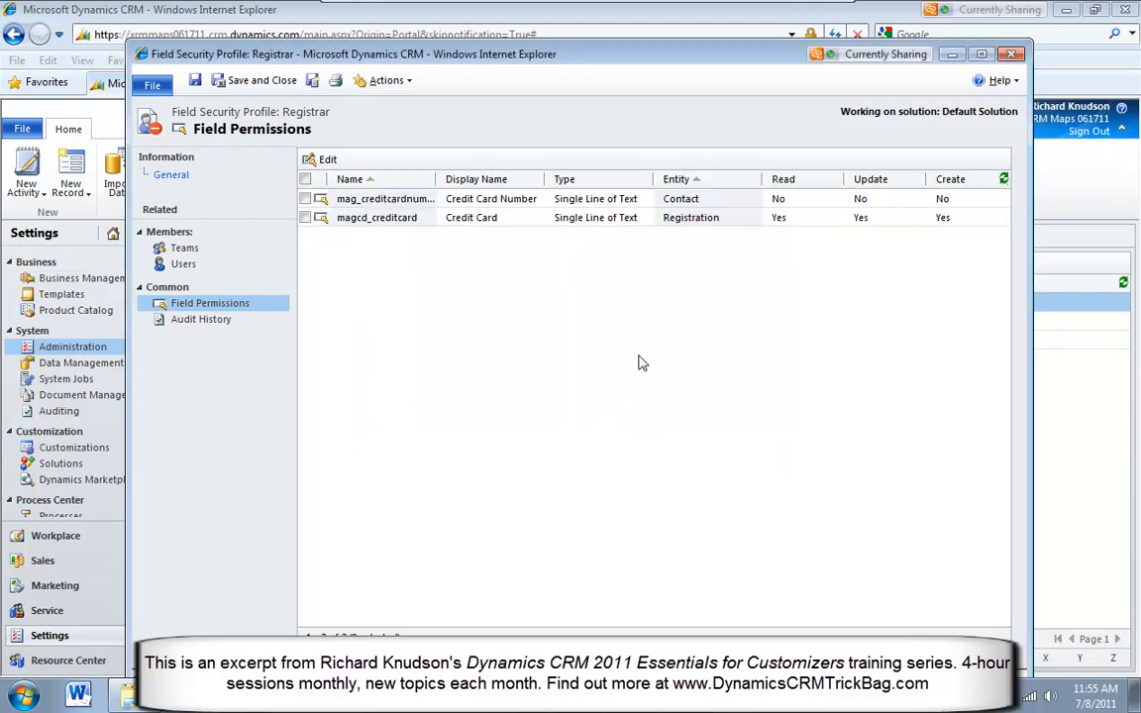
Set Allow Read, Allow Update and Allow Create to Yes for the Contact entity's Credit Card Number field and apply the permissions
{"action": "left_click", "coordinate": [522, 225]}
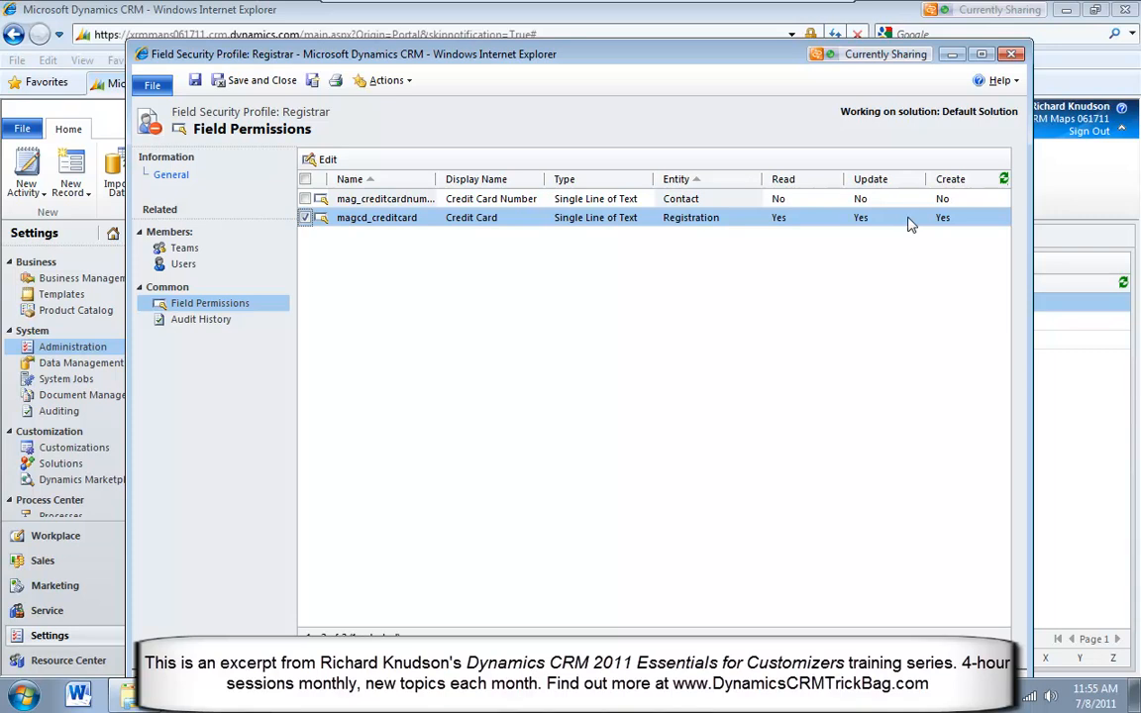
{"action": "left_click", "coordinate": [832, 203]}
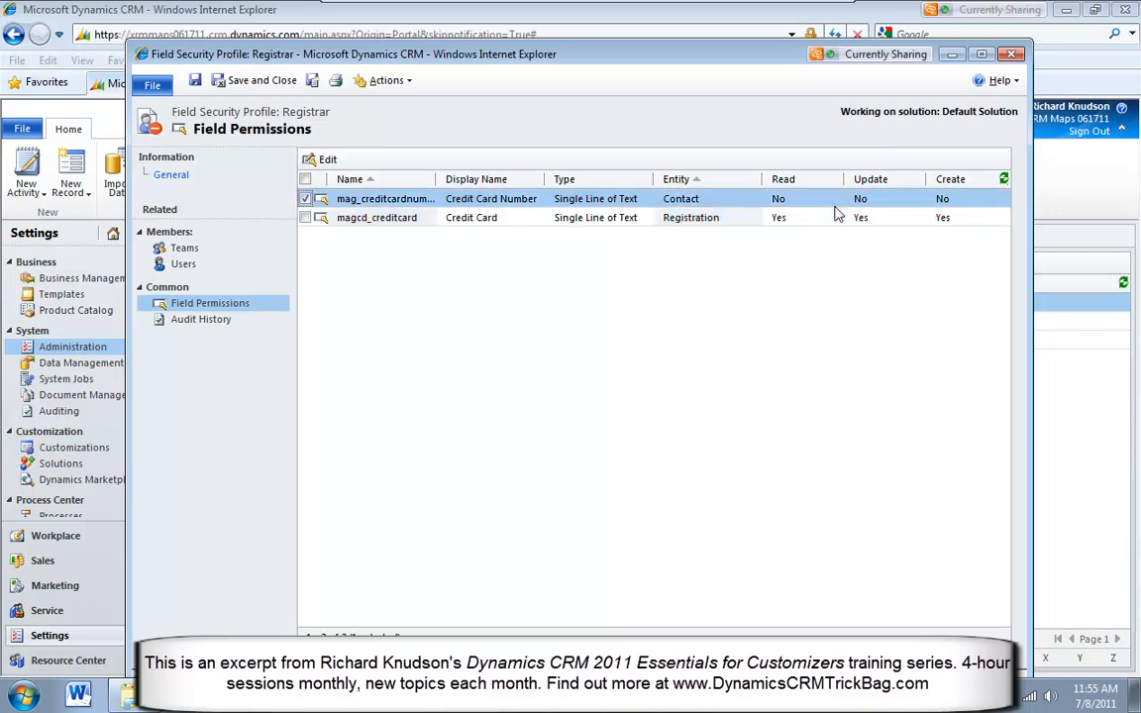
{"action": "double_click", "coordinate": [832, 203]}
{"action": "left_click", "coordinate": [718, 327]}
{"action": "left_click", "coordinate": [706, 351]}
{"action": "left_click", "coordinate": [698, 389]}
{"action": "left_click", "coordinate": [693, 404]}
{"action": "left_click", "coordinate": [698, 448]}
{"action": "left_click", "coordinate": [679, 463]}
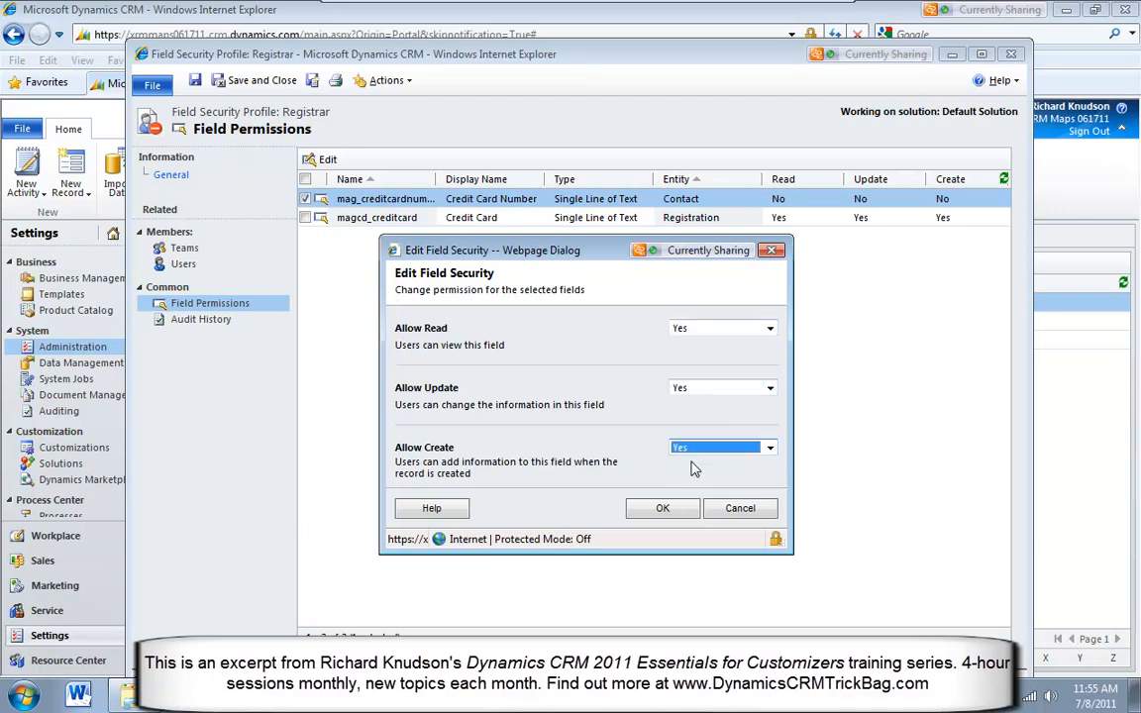
{"action": "left_click", "coordinate": [663, 509]}
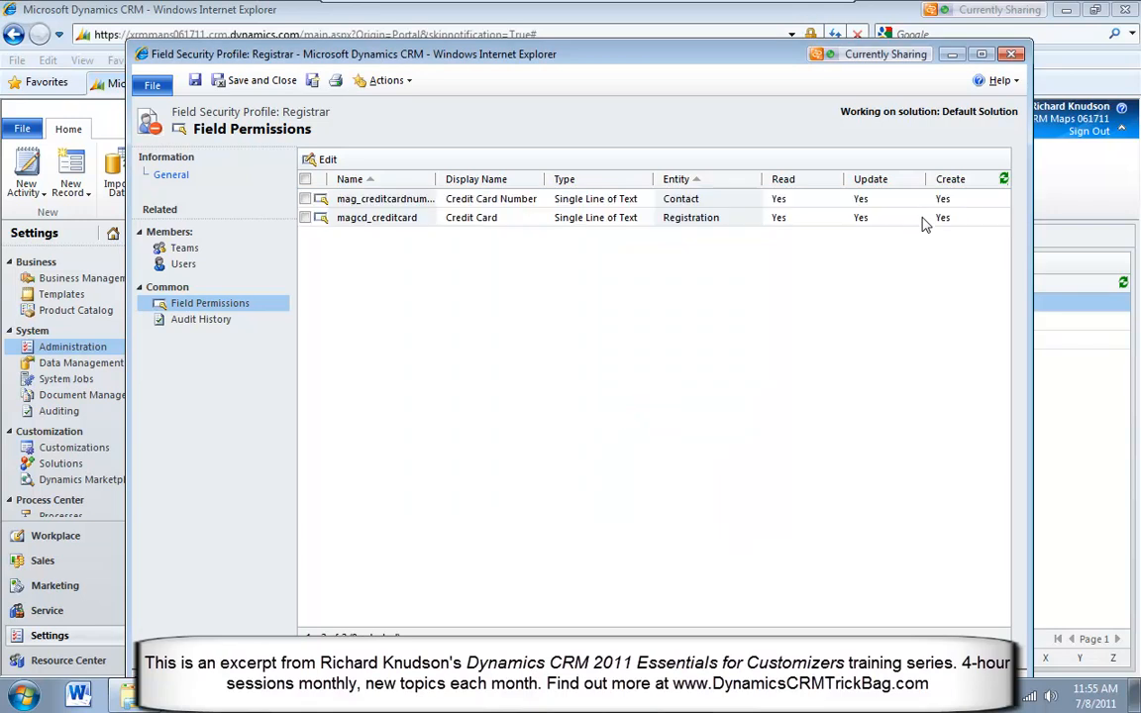
Compare the read, update and create permissions of the Contact and Registration credit card fields in the Registrar profile
{"action": "left_click", "coordinate": [832, 208]}
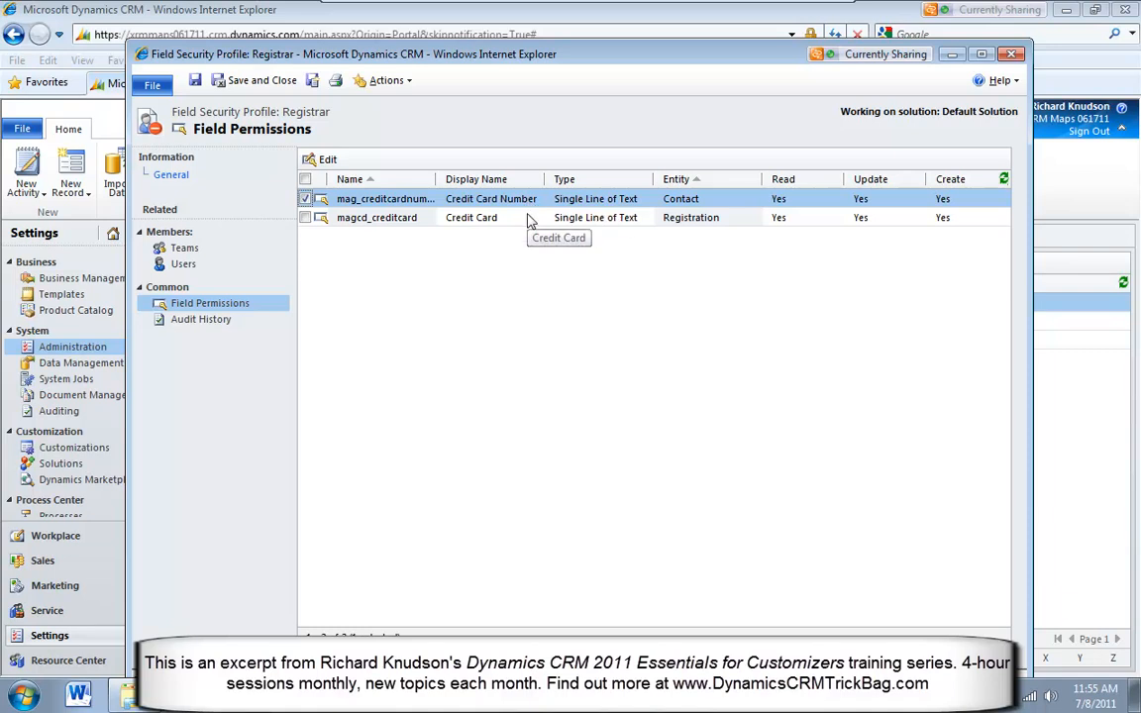
{"action": "left_click", "coordinate": [528, 219]}
{"action": "left_click", "coordinate": [833, 202]}
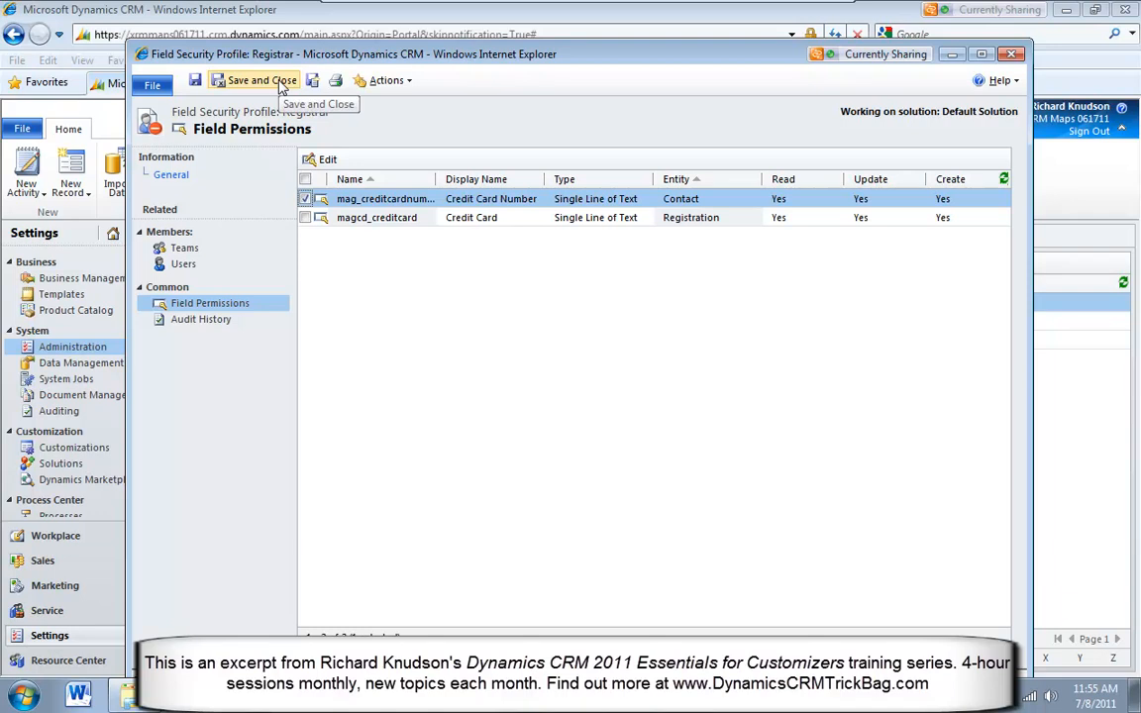
{"action": "left_click", "coordinate": [816, 218]}
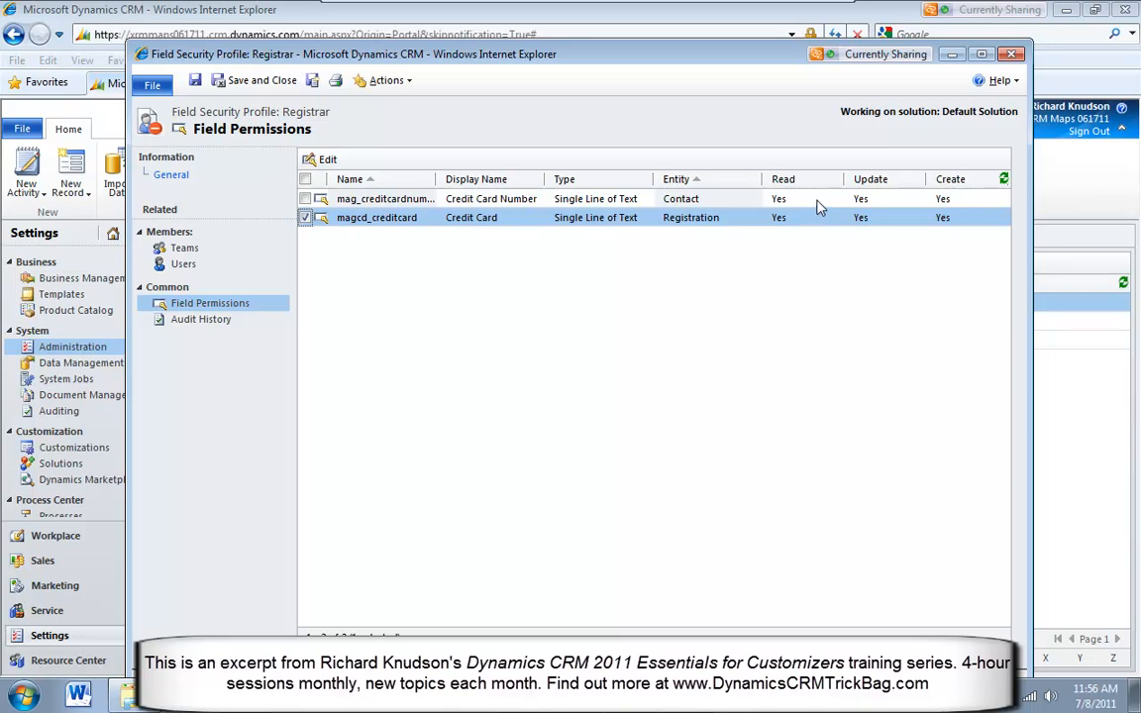
{"action": "left_click", "coordinate": [818, 200]}
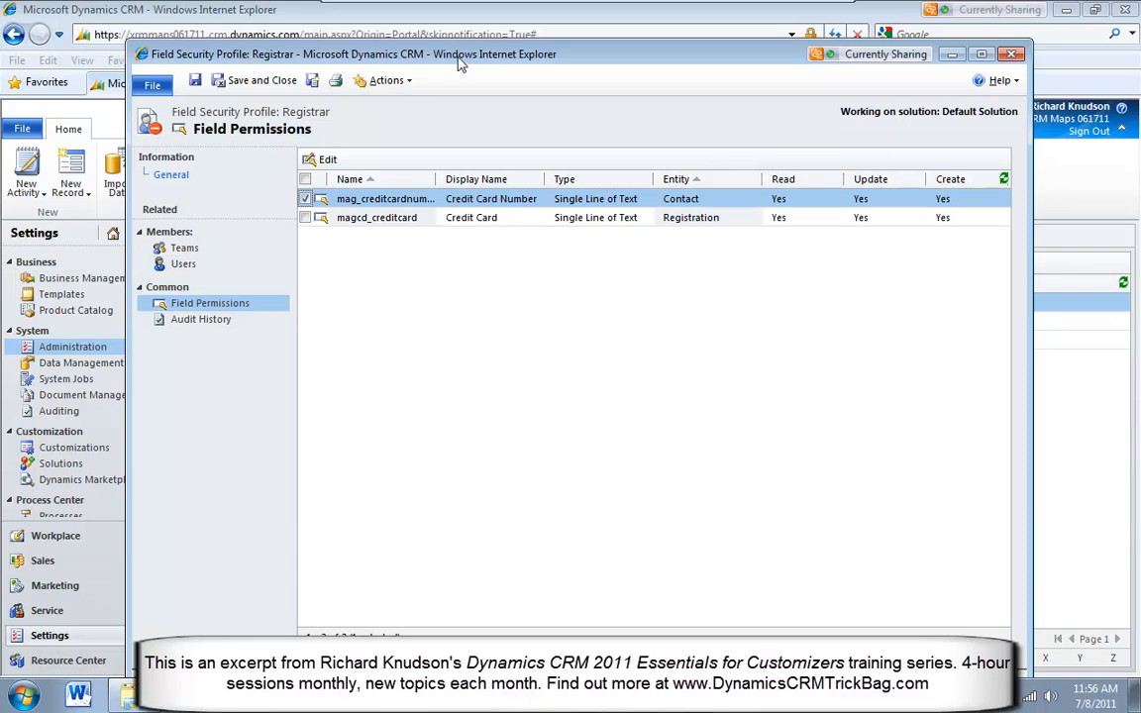
{"action": "left_click_drag", "start_coordinate": [458, 63], "coordinate": [445, 56]}
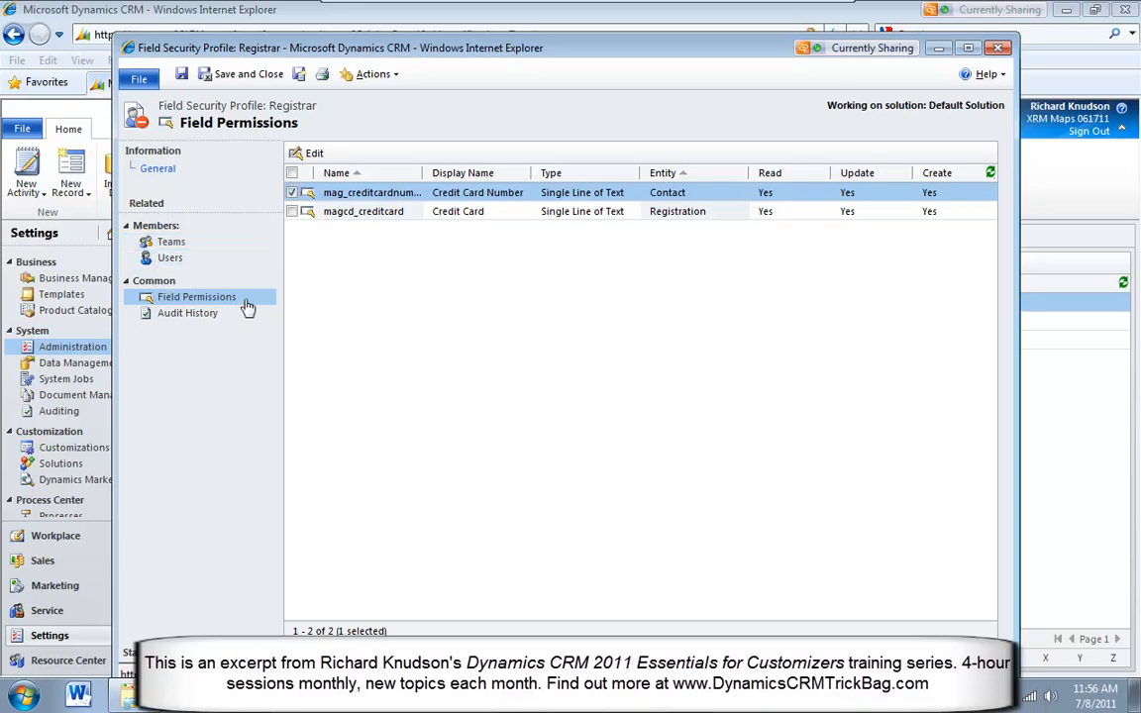
{"action": "left_click", "coordinate": [736, 211]}
{"action": "left_click", "coordinate": [736, 196]}
Examine the users and teams assigned as members of the Registrar profile, ending on the teams
{"action": "left_click", "coordinate": [171, 259]}
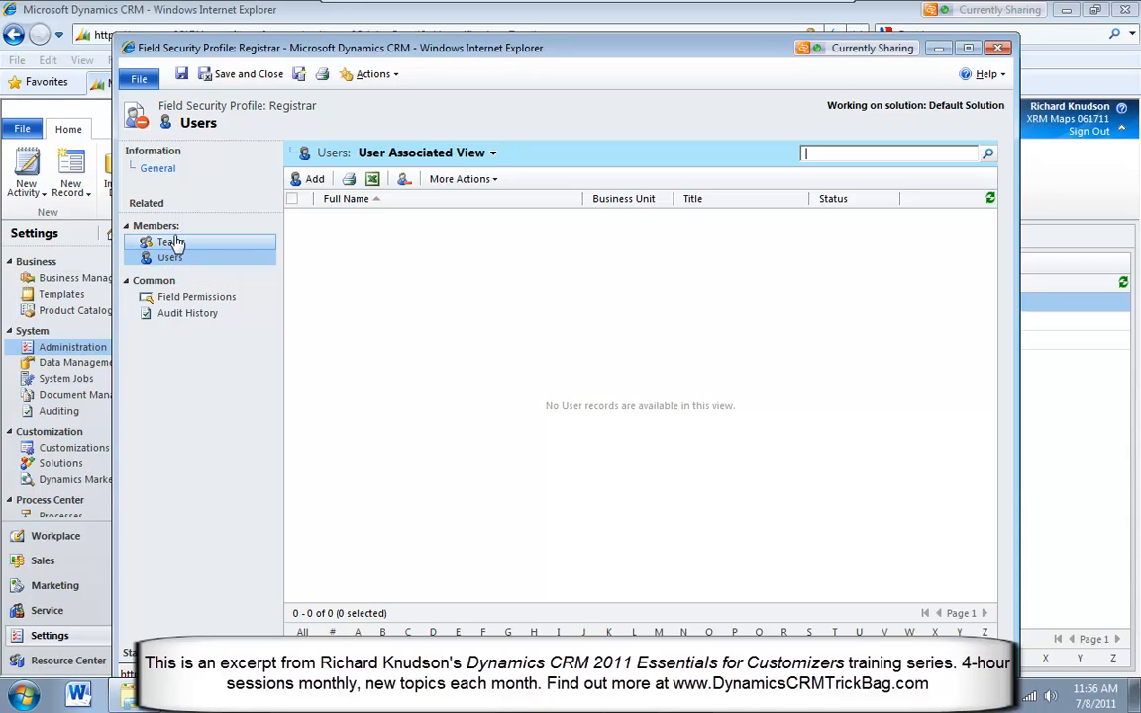
{"action": "left_click", "coordinate": [170, 242]}
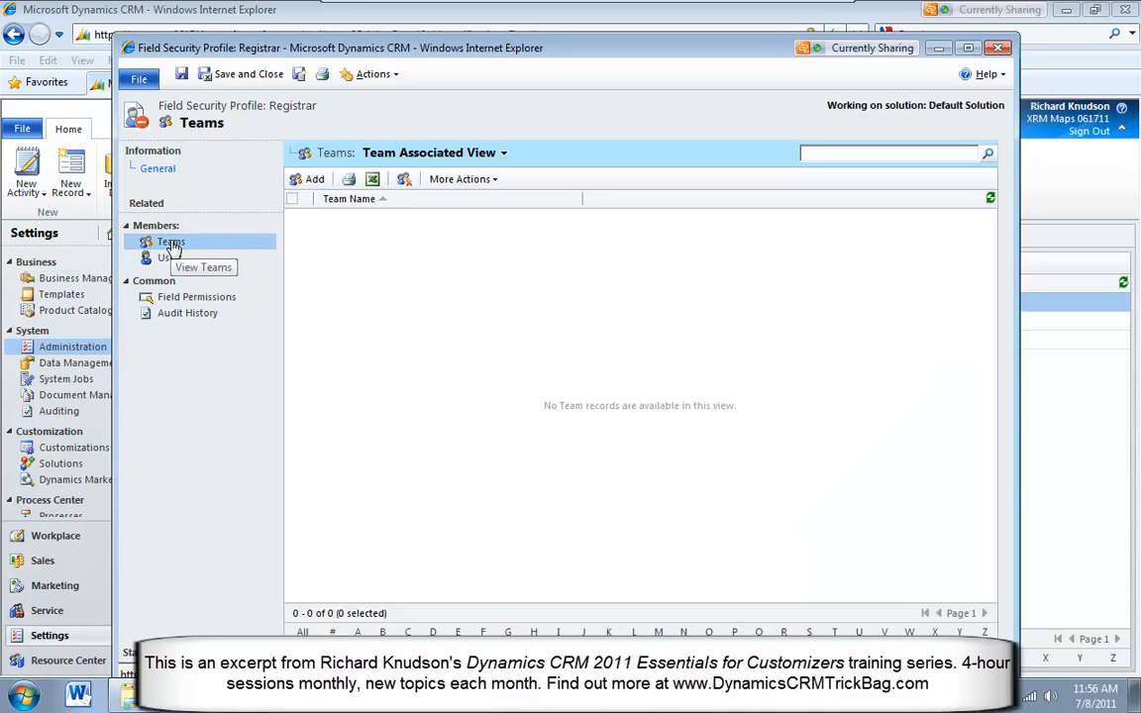
{"action": "left_click", "coordinate": [168, 260]}
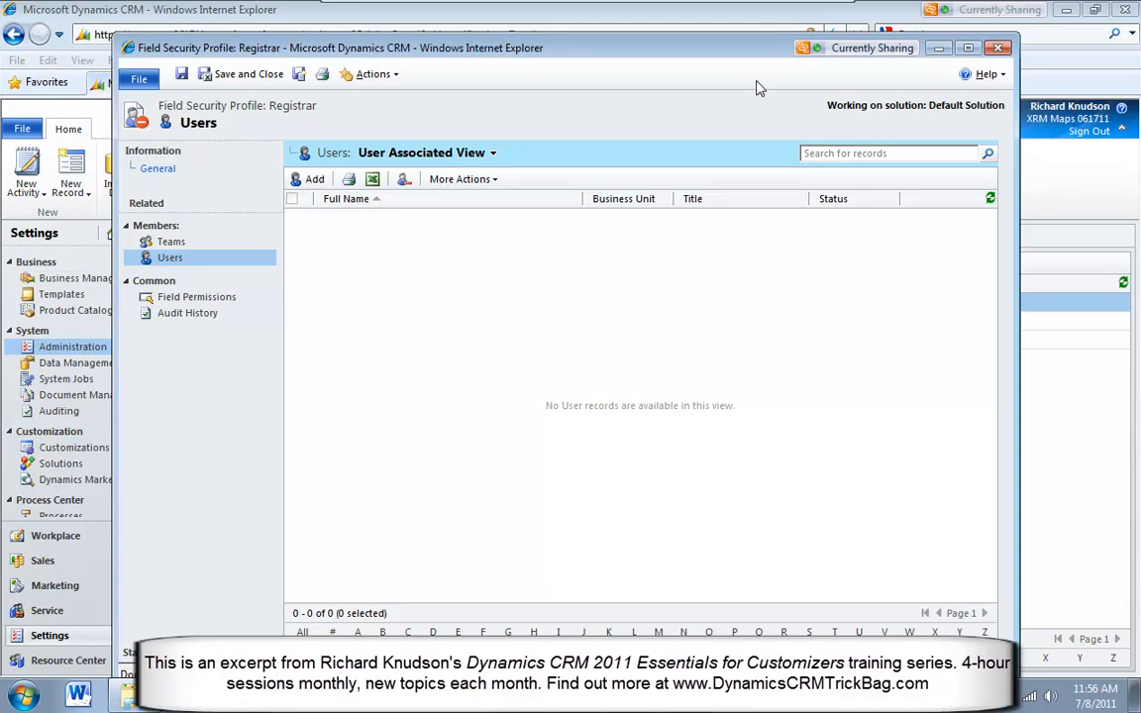
{"action": "left_click_drag", "start_coordinate": [734, 50], "coordinate": [743, 100]}
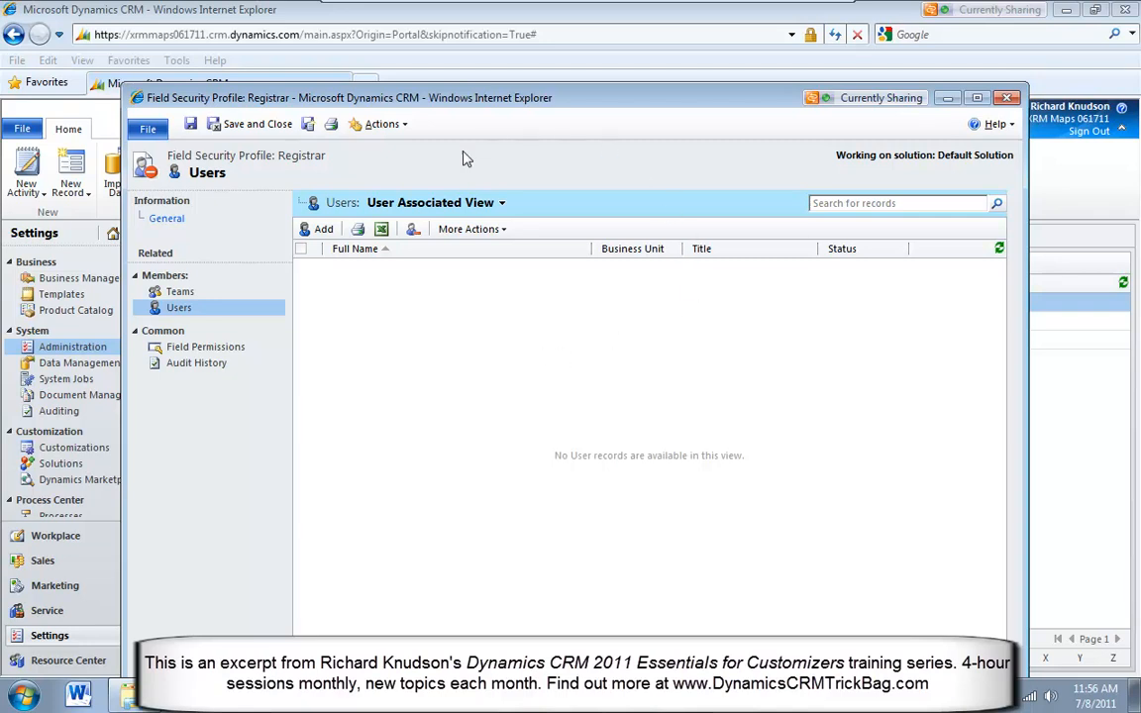
{"action": "left_click", "coordinate": [212, 299]}
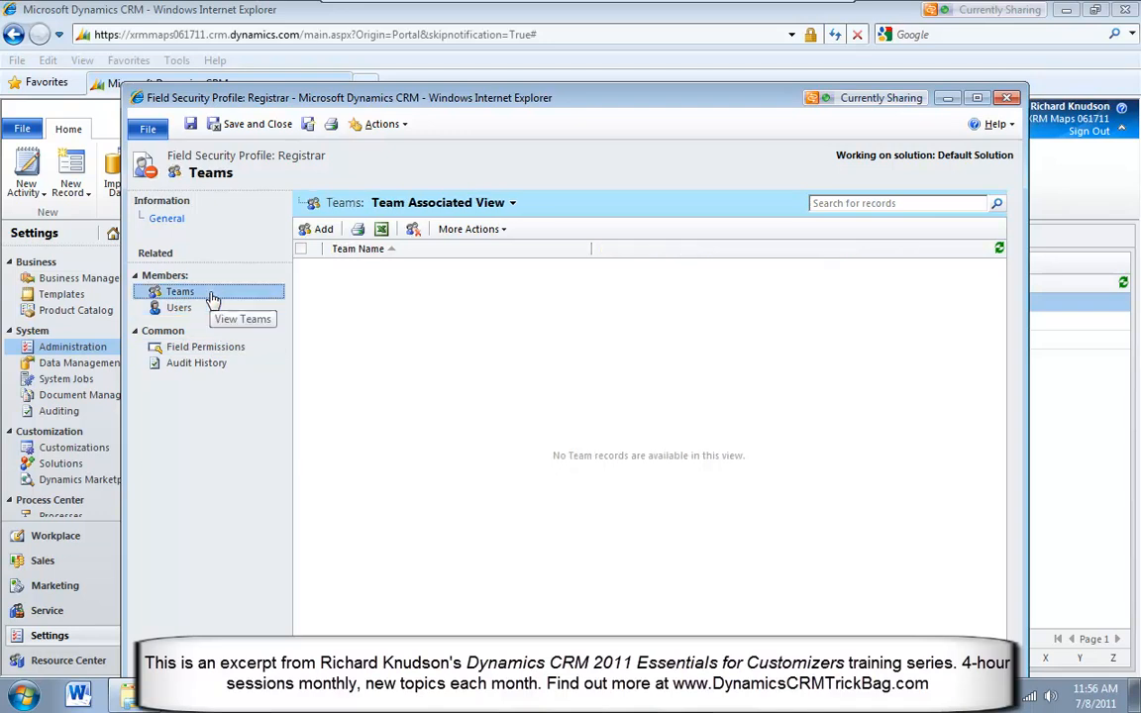
Add the fourth user in the lookup list as a member of the Registrar field security profile
{"action": "left_click", "coordinate": [204, 308]}
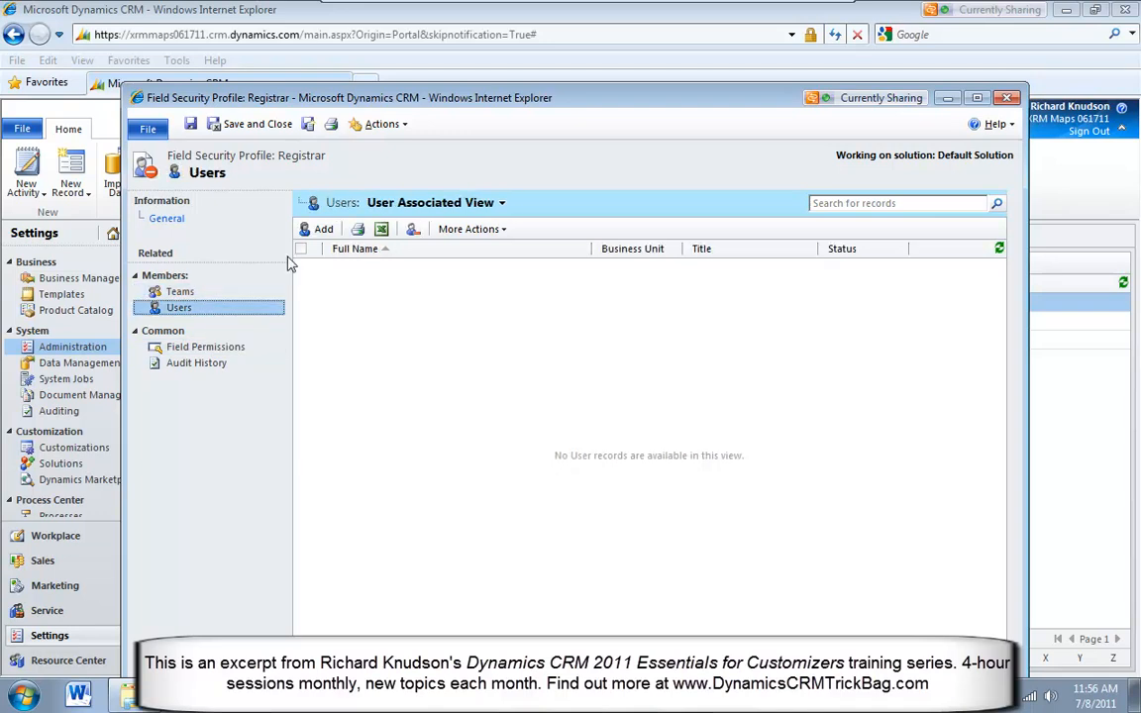
{"action": "left_click", "coordinate": [313, 228]}
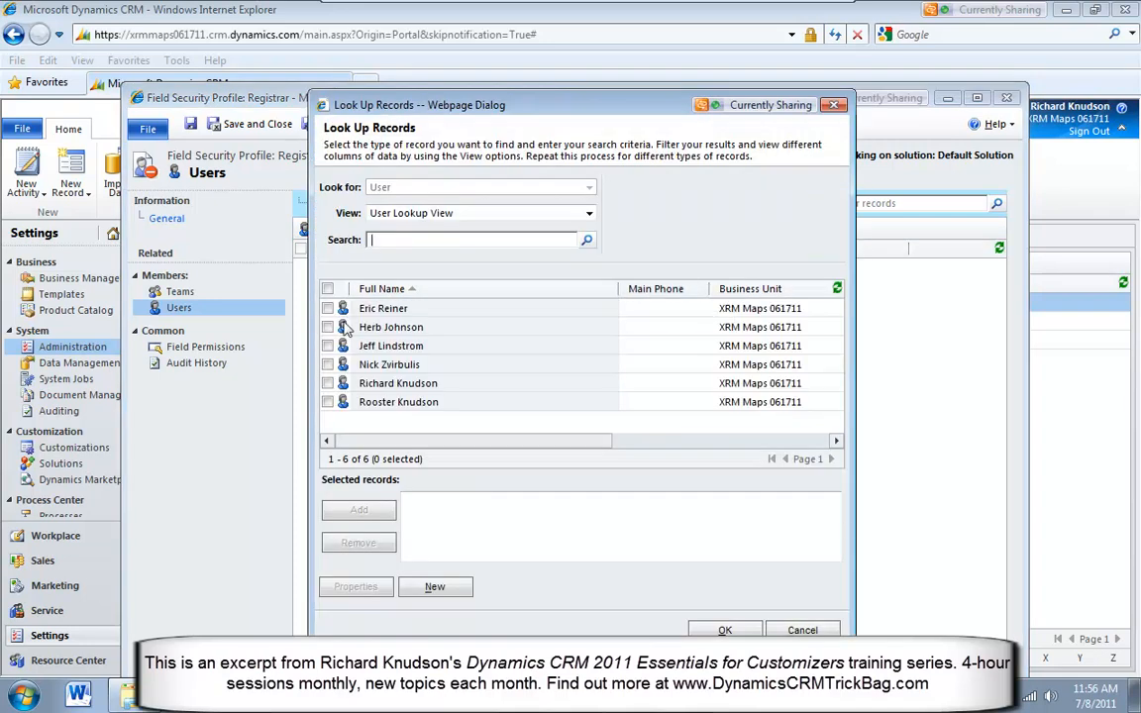
{"action": "left_click", "coordinate": [331, 367]}
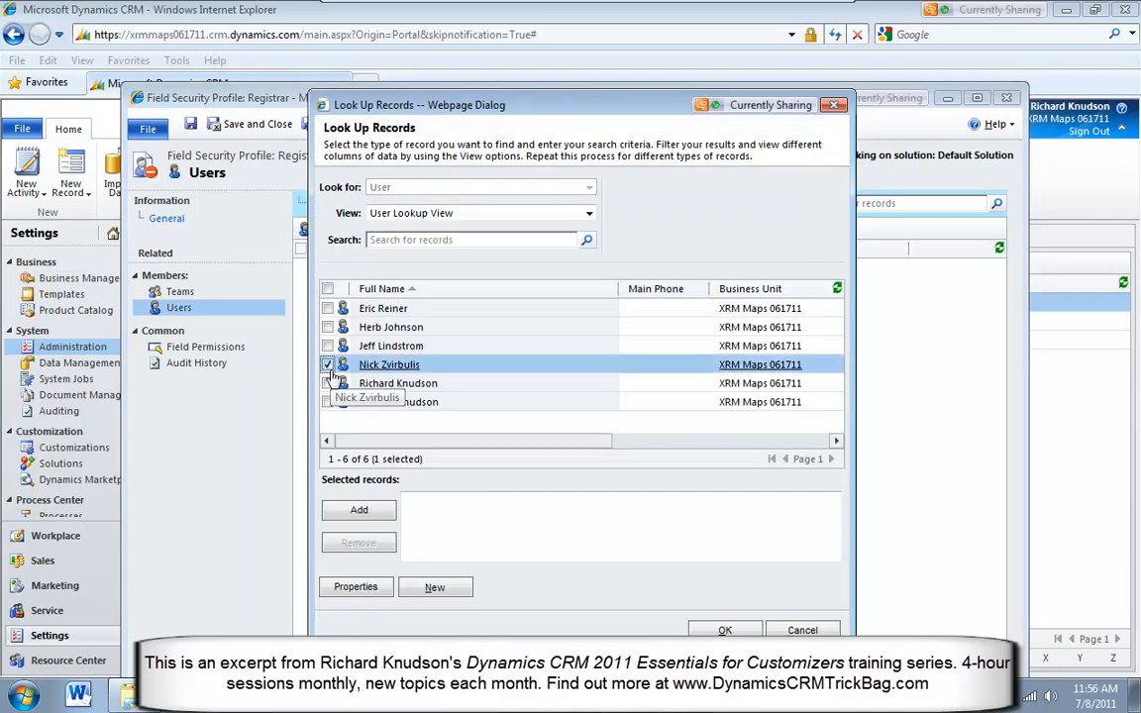
{"action": "left_click", "coordinate": [359, 509]}
{"action": "left_click", "coordinate": [726, 630]}
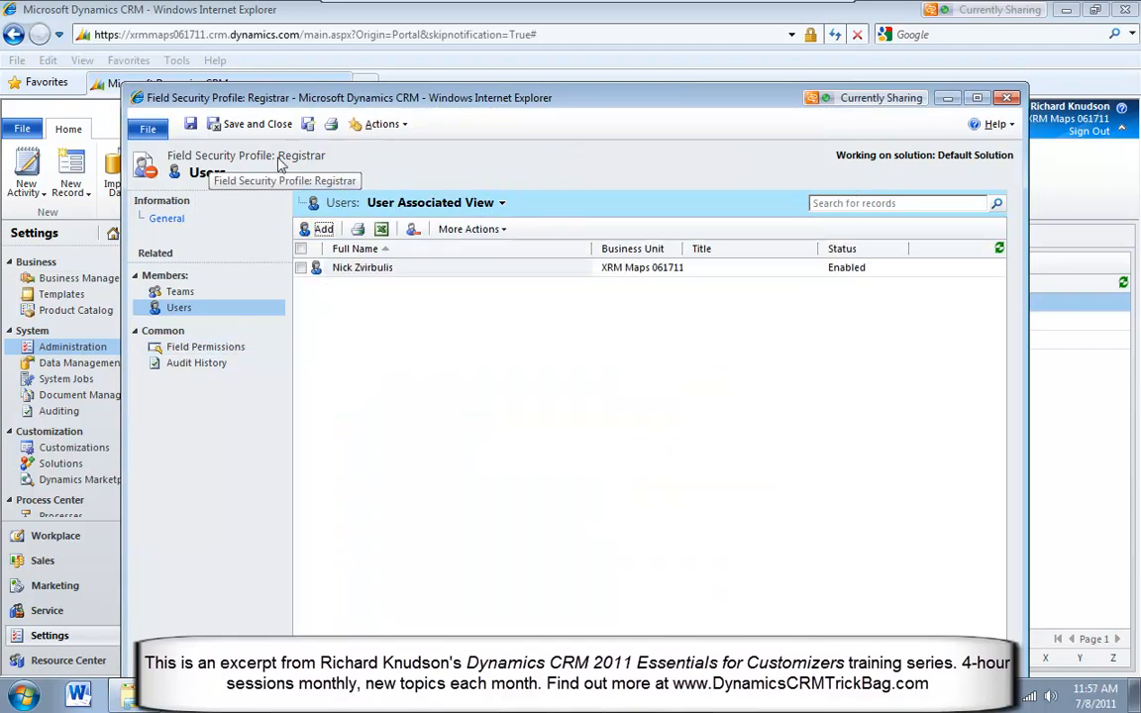
{"action": "left_click", "coordinate": [461, 268]}
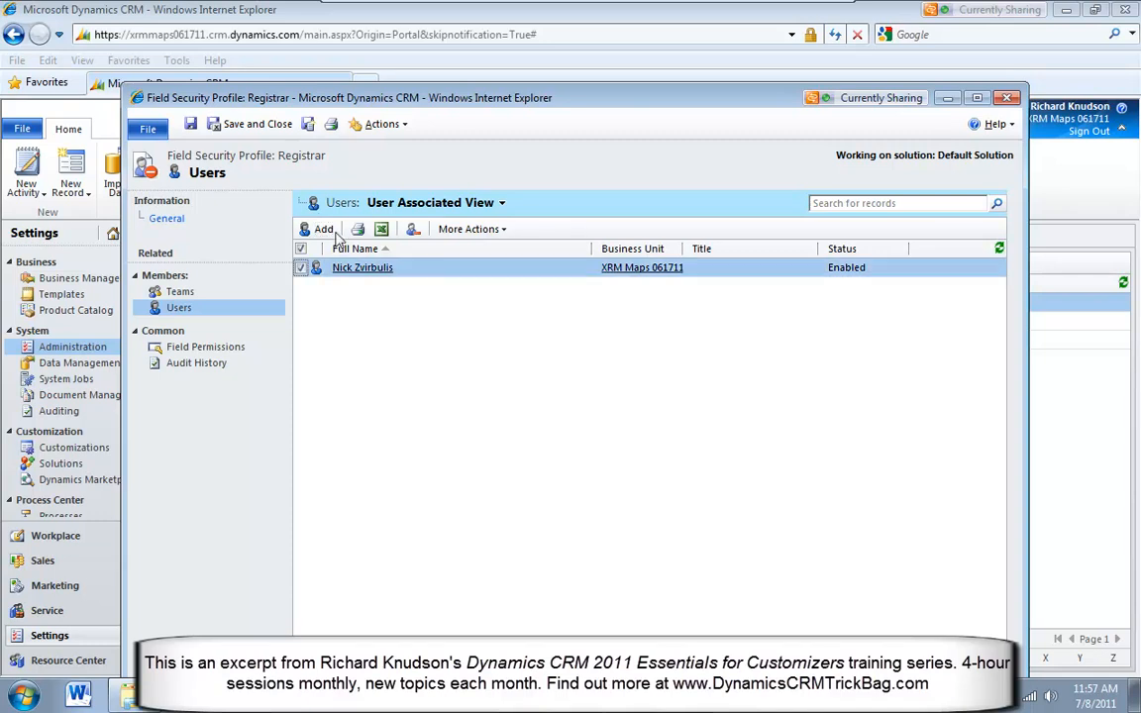
Review the Registrar profile's teams, users and field permissions, and save and close the profile
{"action": "left_click", "coordinate": [219, 294]}
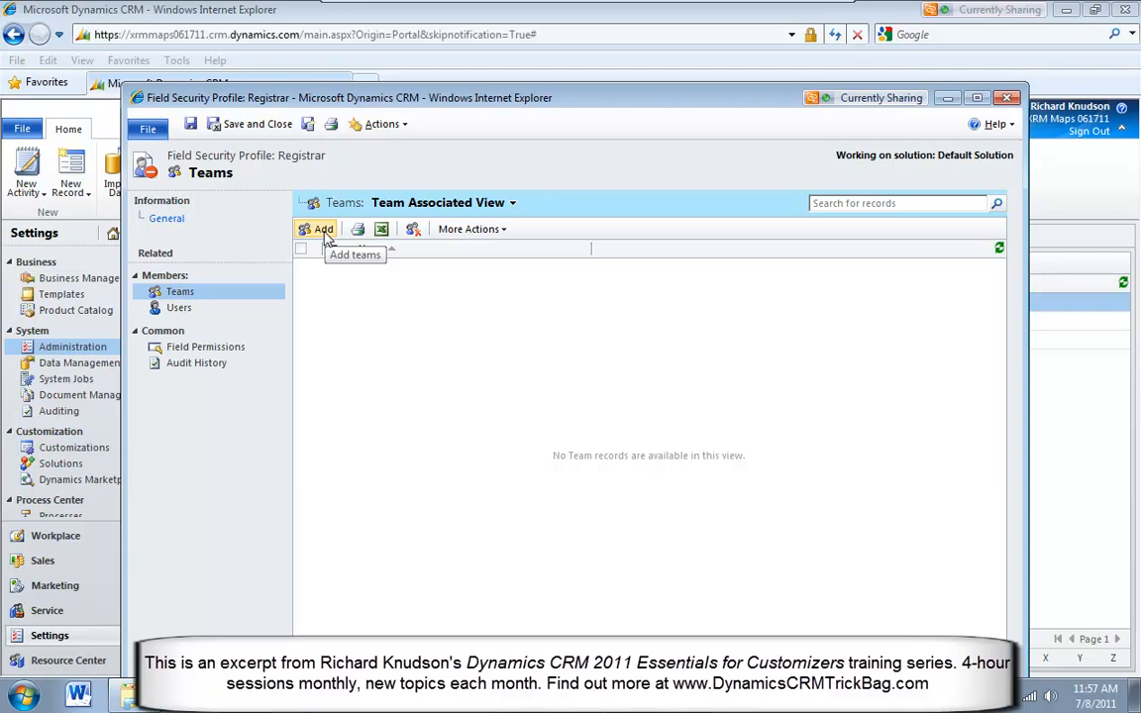
{"action": "left_click", "coordinate": [193, 310]}
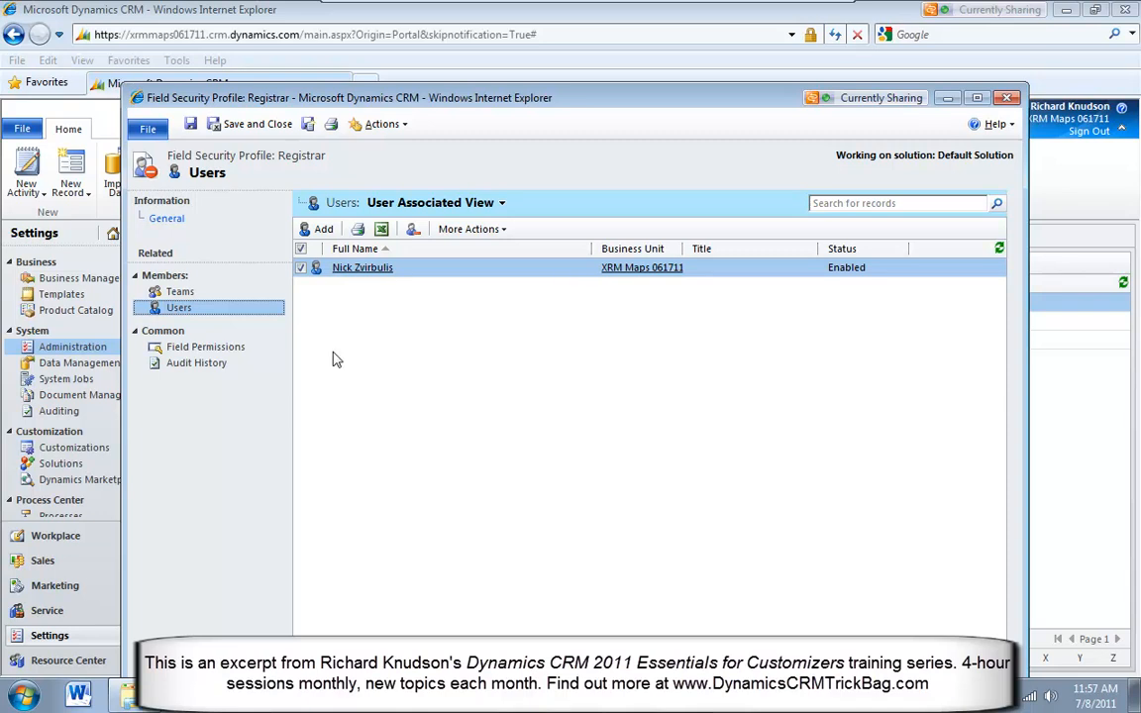
{"action": "left_click", "coordinate": [241, 352]}
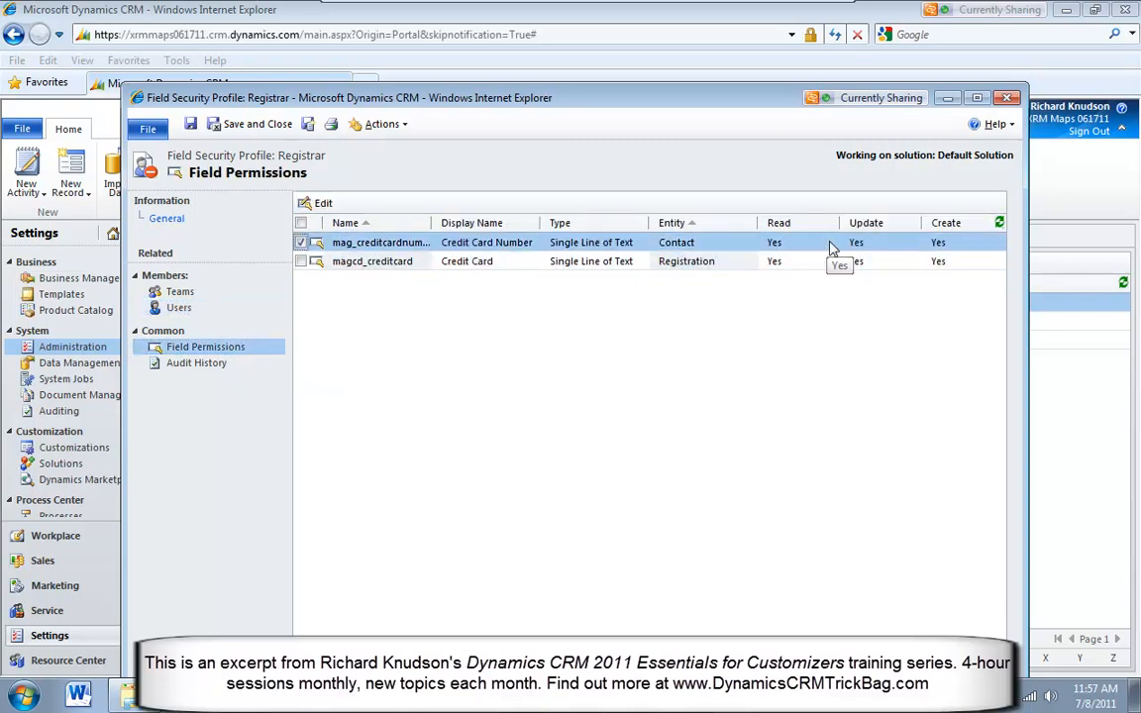
{"action": "left_click", "coordinate": [259, 124]}
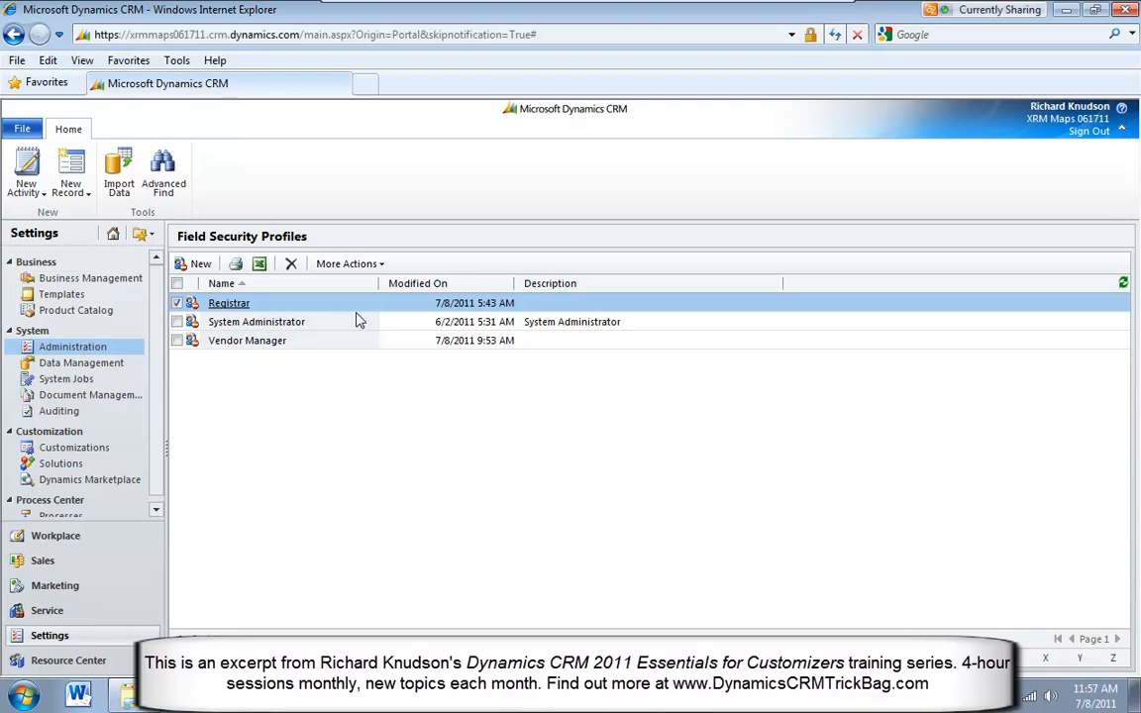
Go to the enabled users in the Administration settings and open the record of the last listed user
{"action": "left_click", "coordinate": [104, 355]}
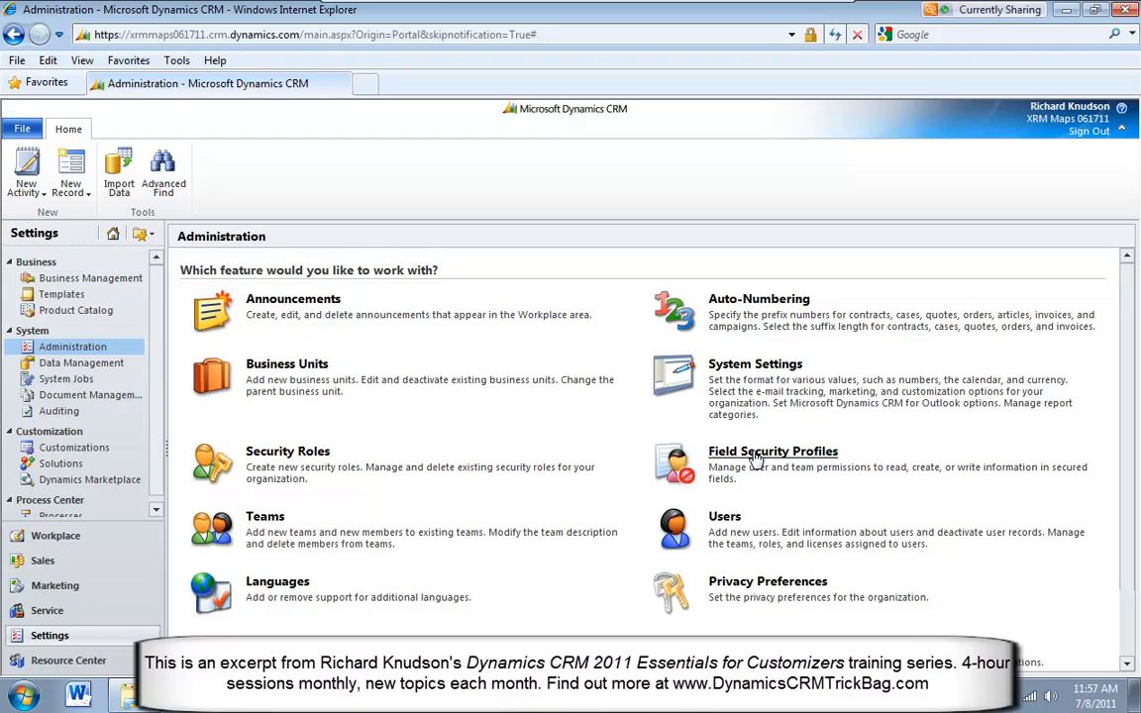
{"action": "left_click", "coordinate": [726, 525]}
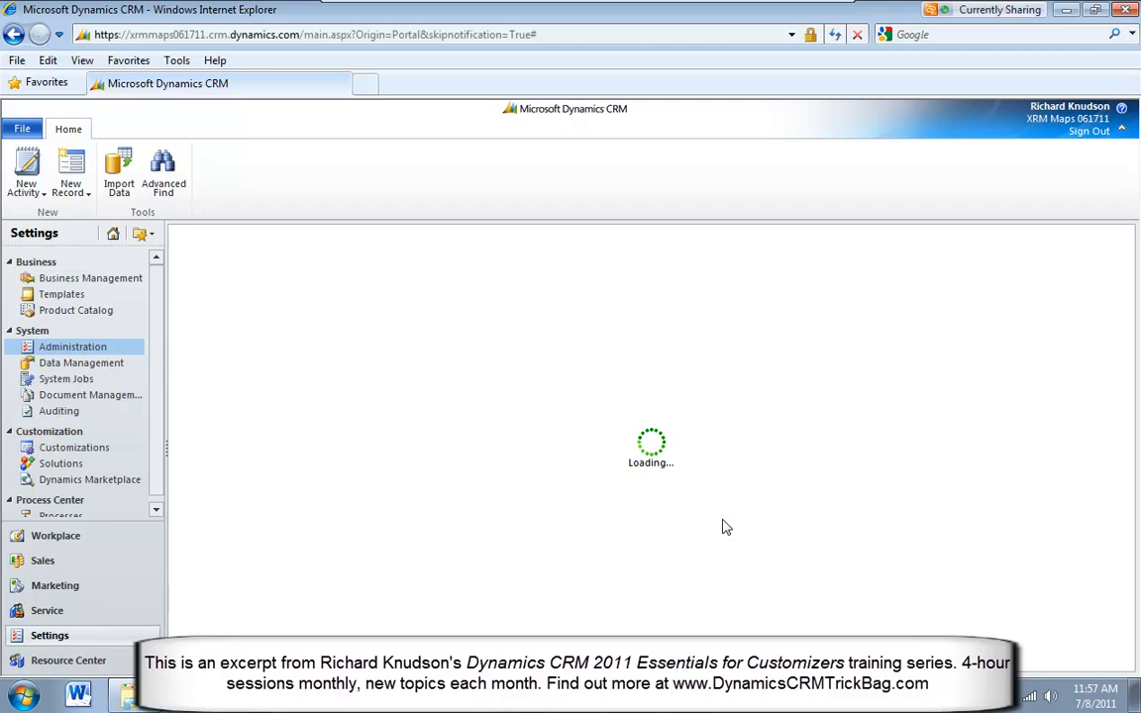
{"action": "left_click", "coordinate": [346, 367]}
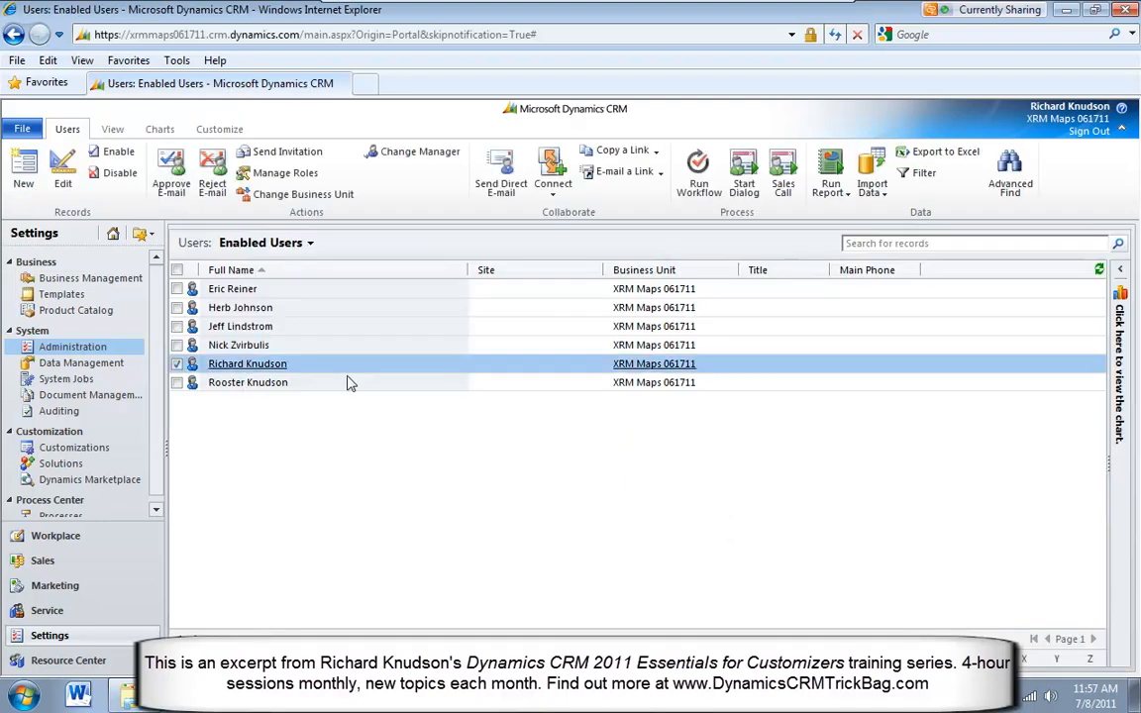
{"action": "left_click", "coordinate": [349, 384]}
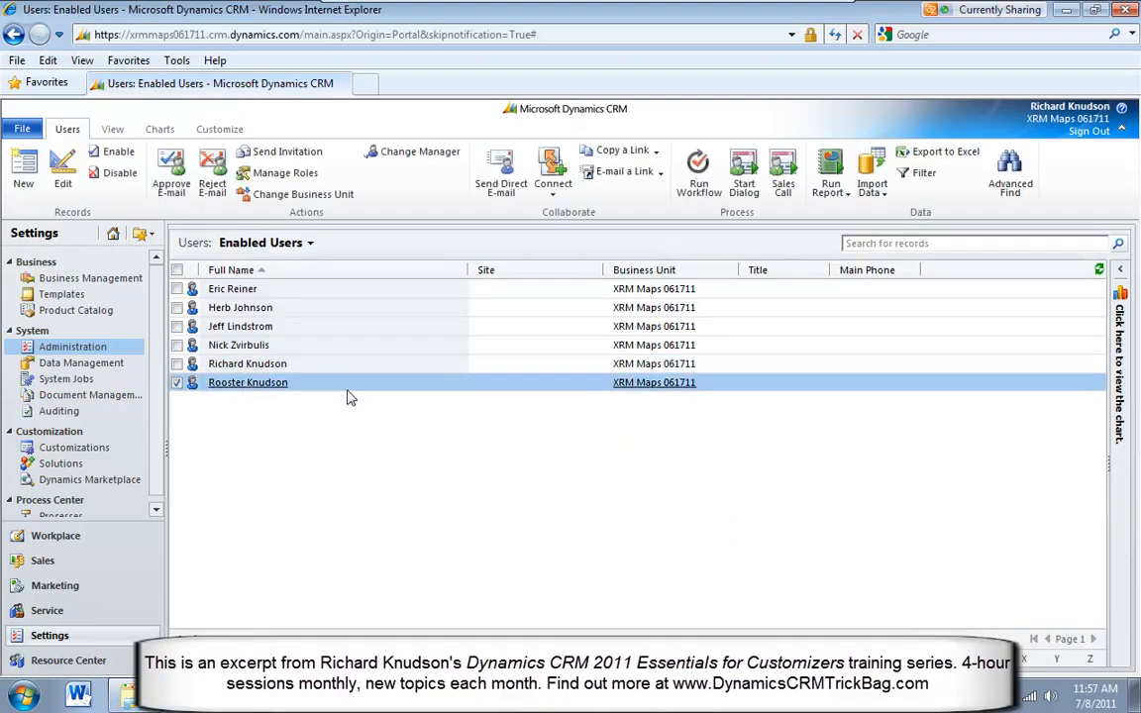
{"action": "left_click", "coordinate": [288, 390]}
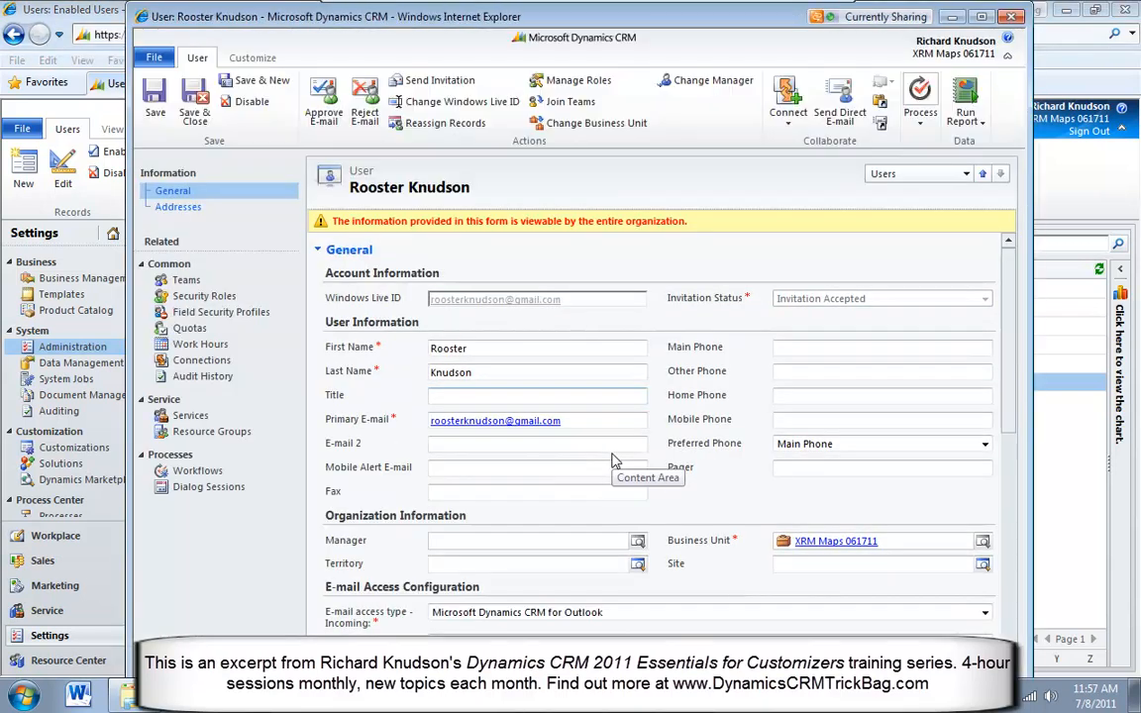
Compare the user's assigned security roles with the user's field security profiles
{"action": "left_click", "coordinate": [218, 296]}
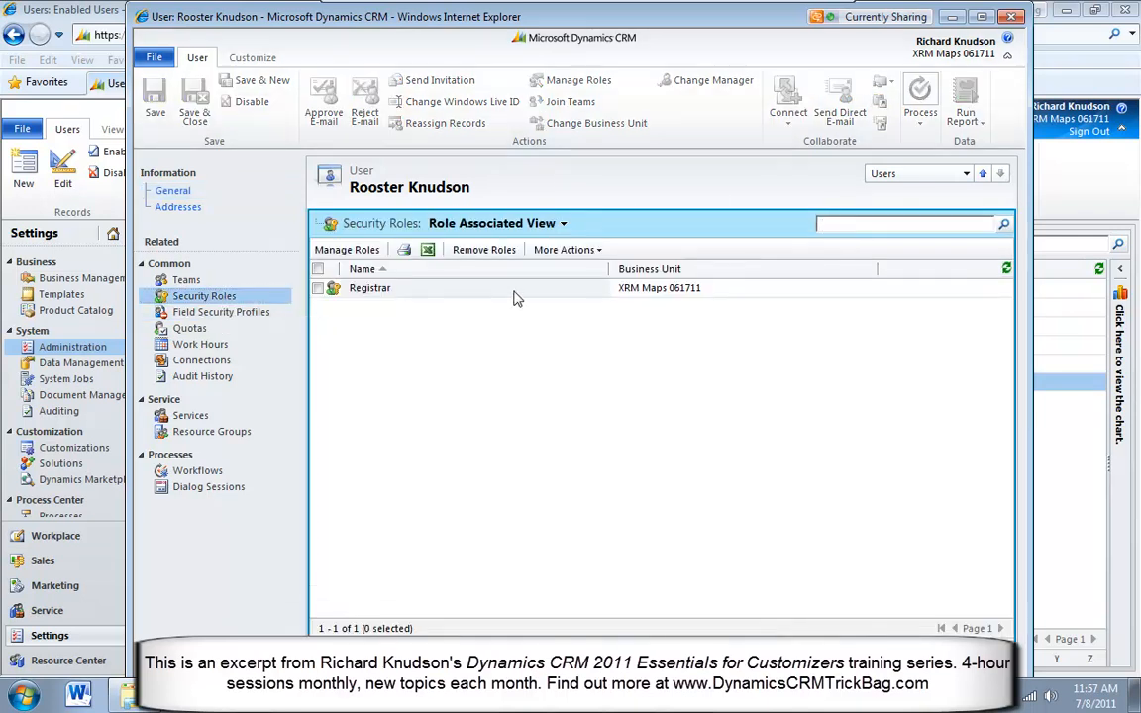
{"action": "left_click", "coordinate": [514, 293]}
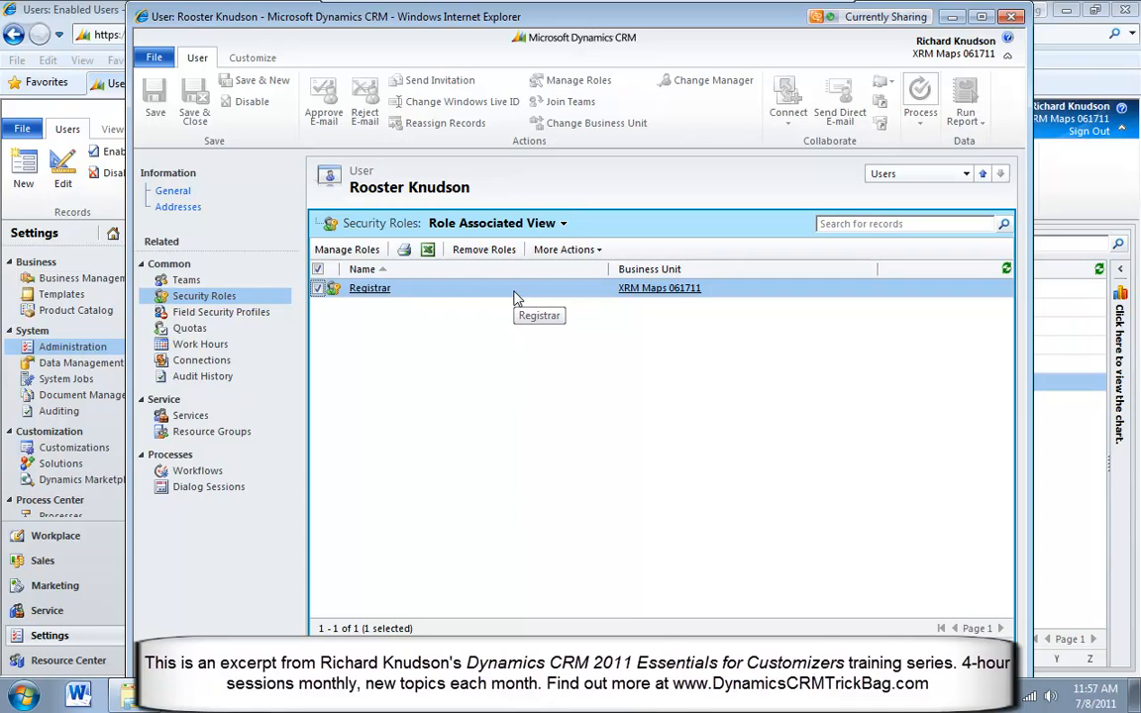
{"action": "left_click", "coordinate": [243, 315]}
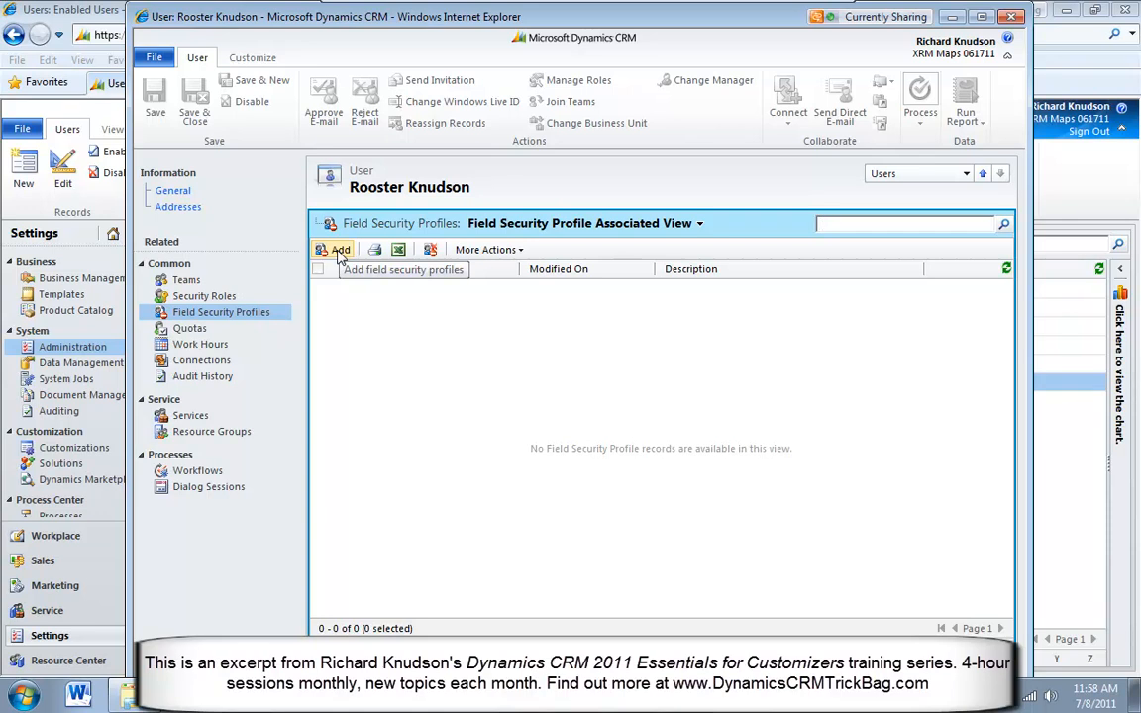
{"action": "left_click", "coordinate": [201, 296]}
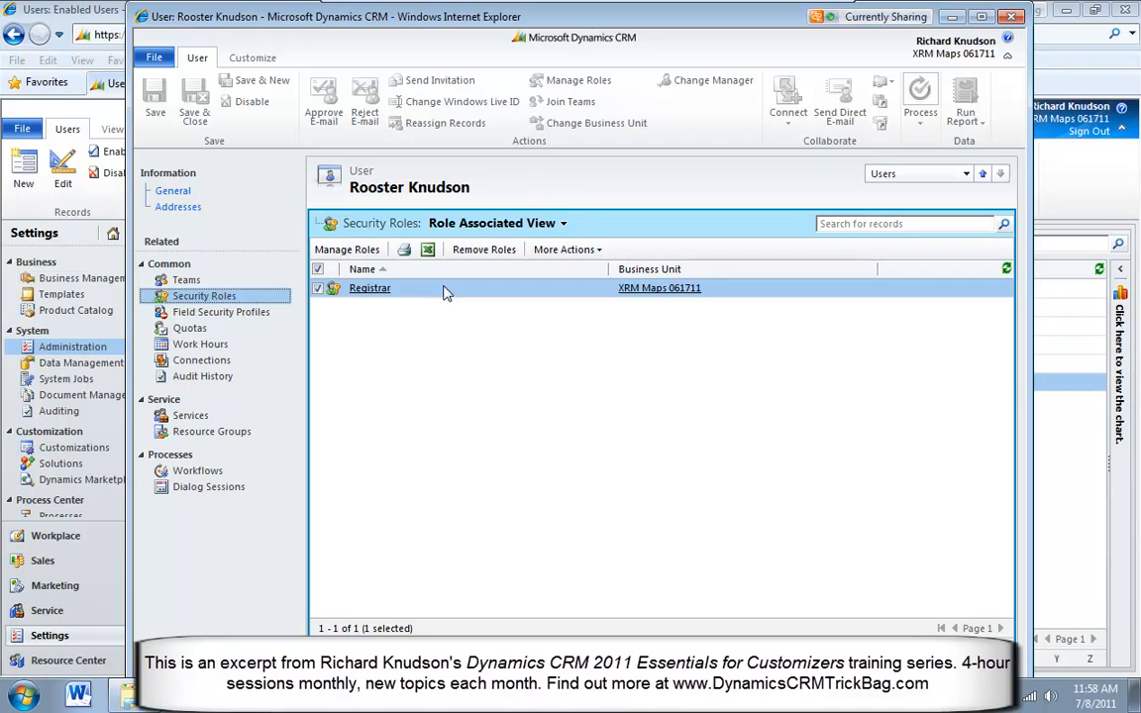
{"action": "left_click", "coordinate": [220, 311]}
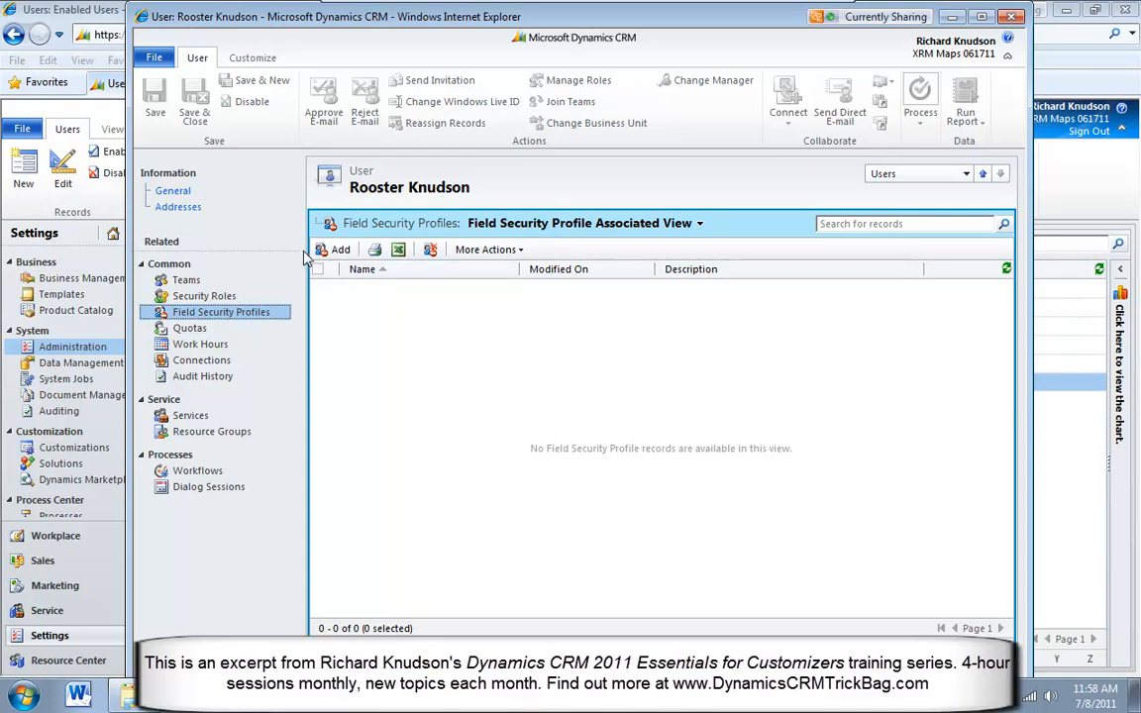
{"action": "left_click", "coordinate": [337, 249]}
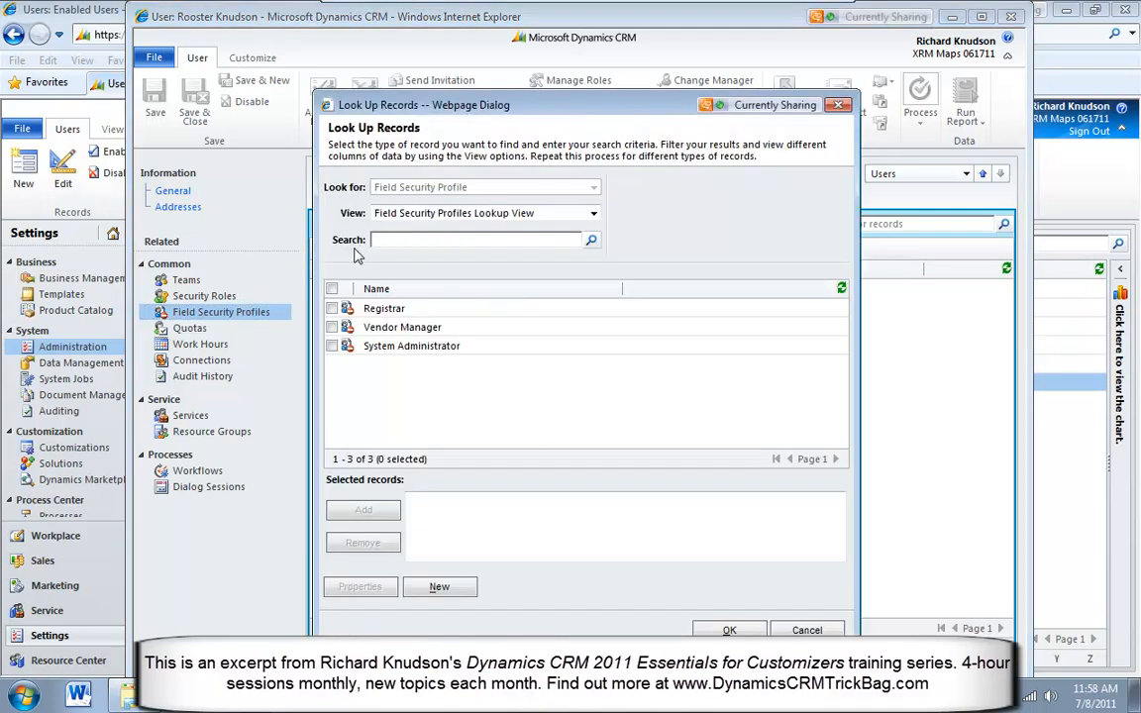
{"action": "left_click", "coordinate": [333, 309]}
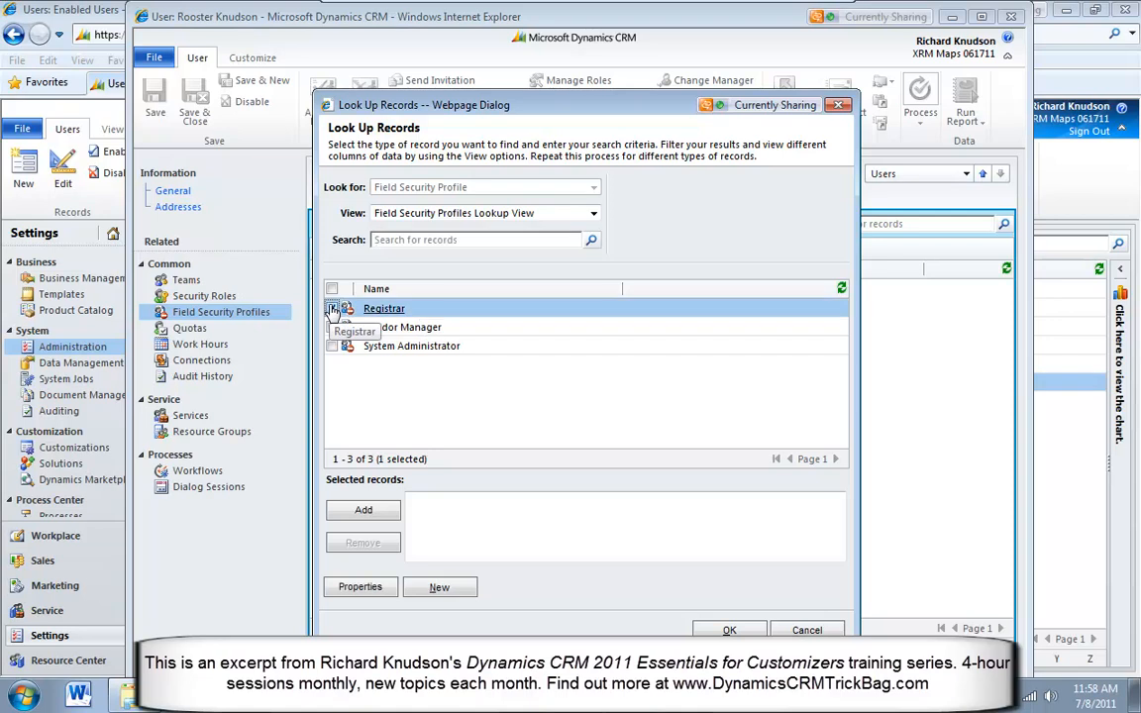
{"action": "left_click", "coordinate": [366, 512]}
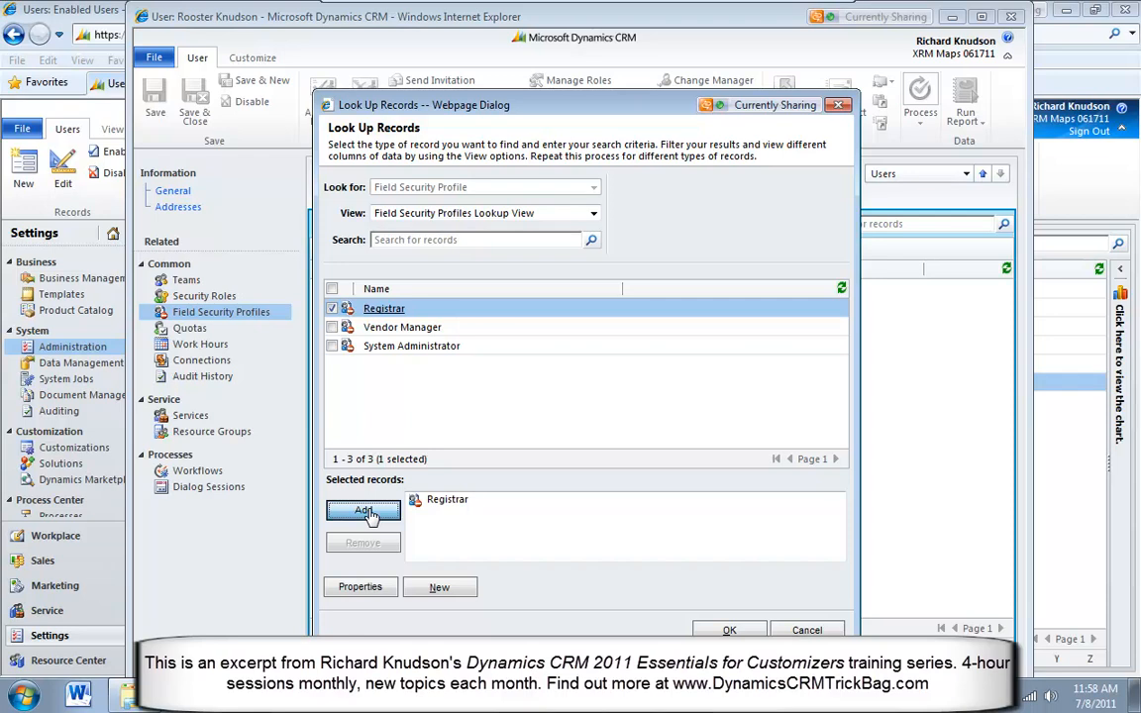
{"action": "left_click", "coordinate": [333, 308]}
{"action": "left_click", "coordinate": [729, 630]}
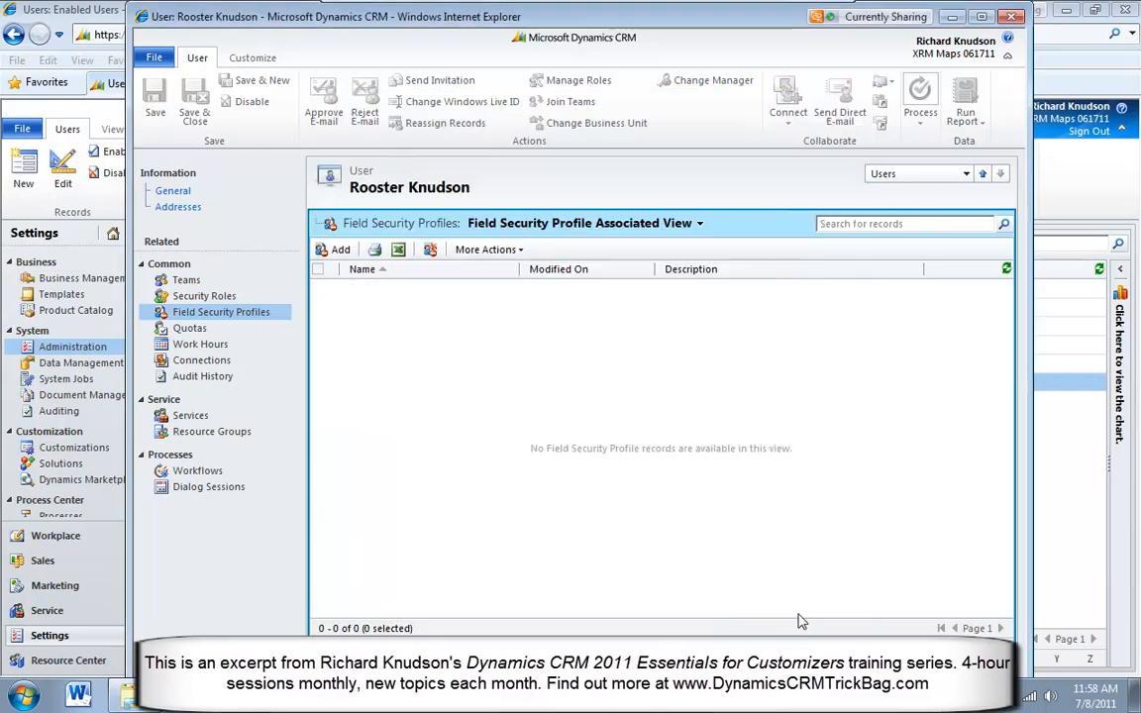
Review the user's security roles, field security profiles and team memberships, and close the user record
{"action": "left_click", "coordinate": [204, 296]}
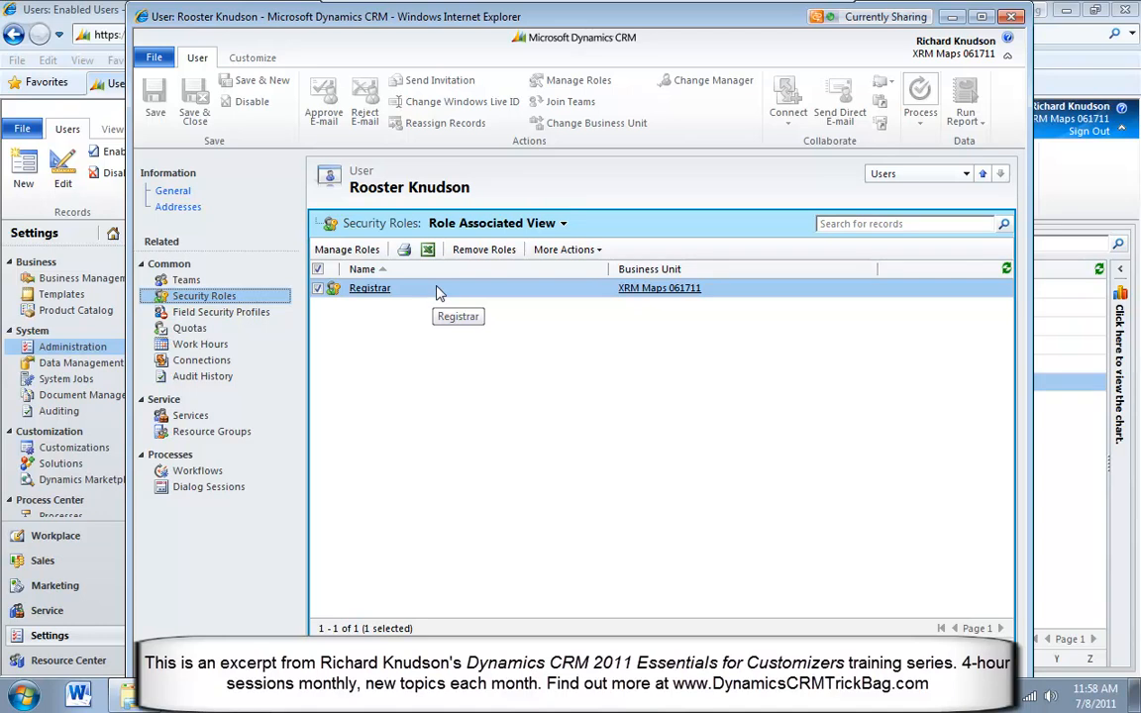
{"action": "left_click", "coordinate": [240, 315]}
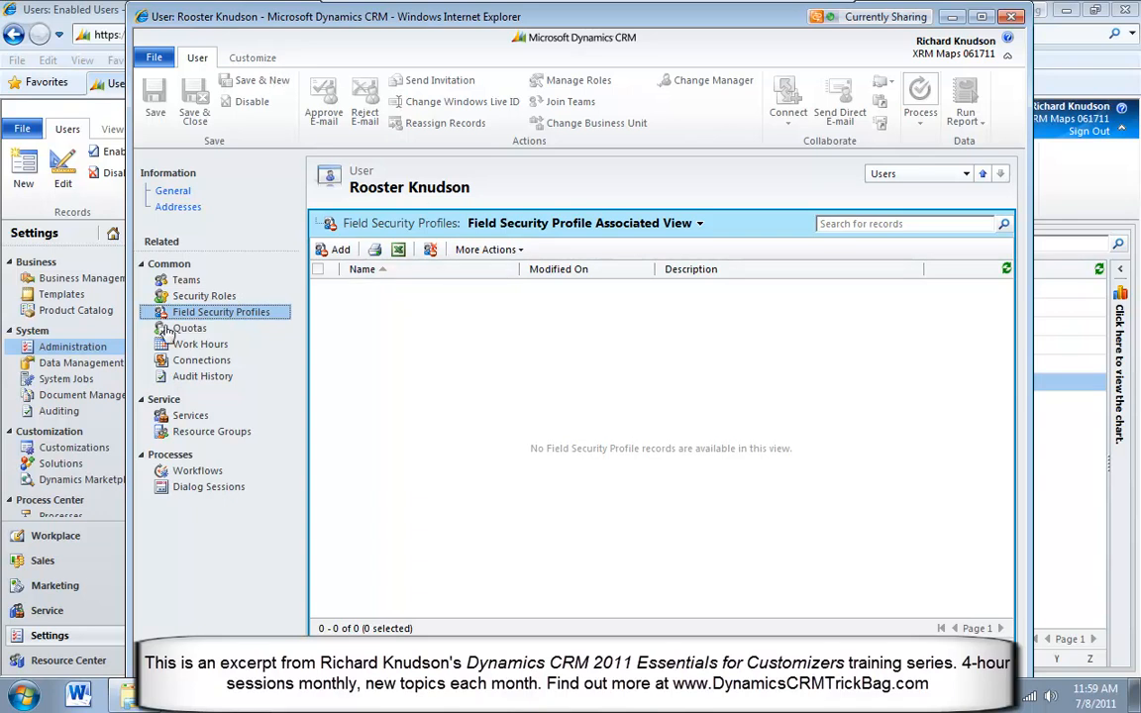
{"action": "left_click", "coordinate": [185, 283]}
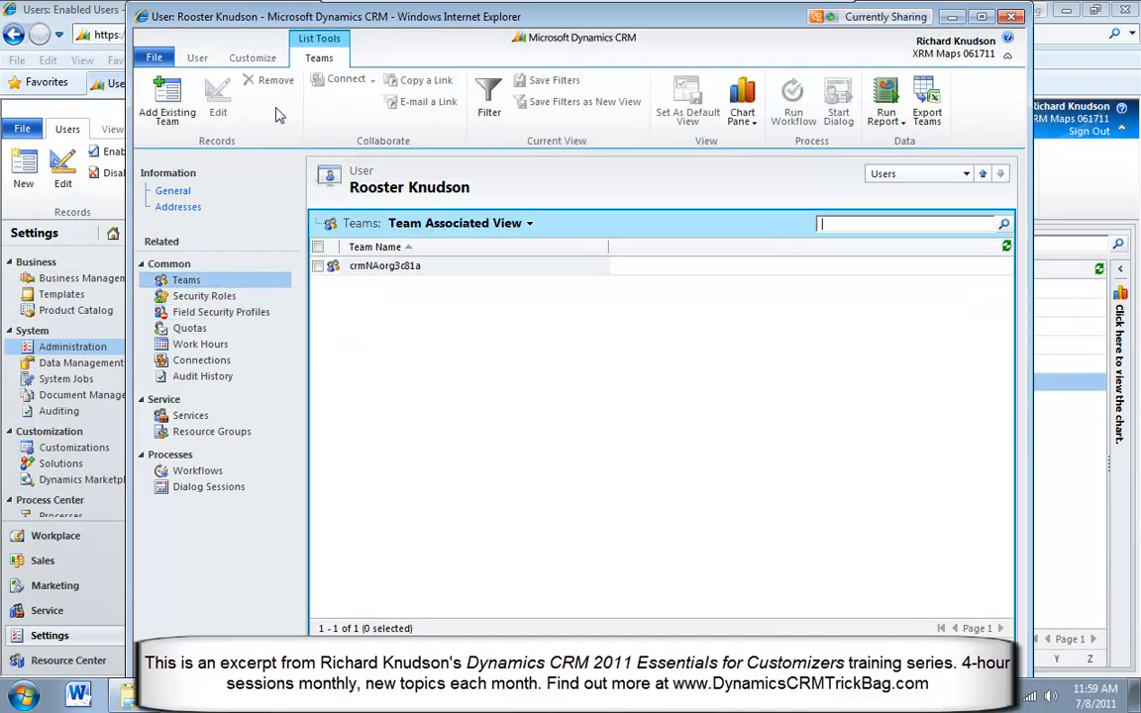
{"action": "left_click", "coordinate": [195, 62]}
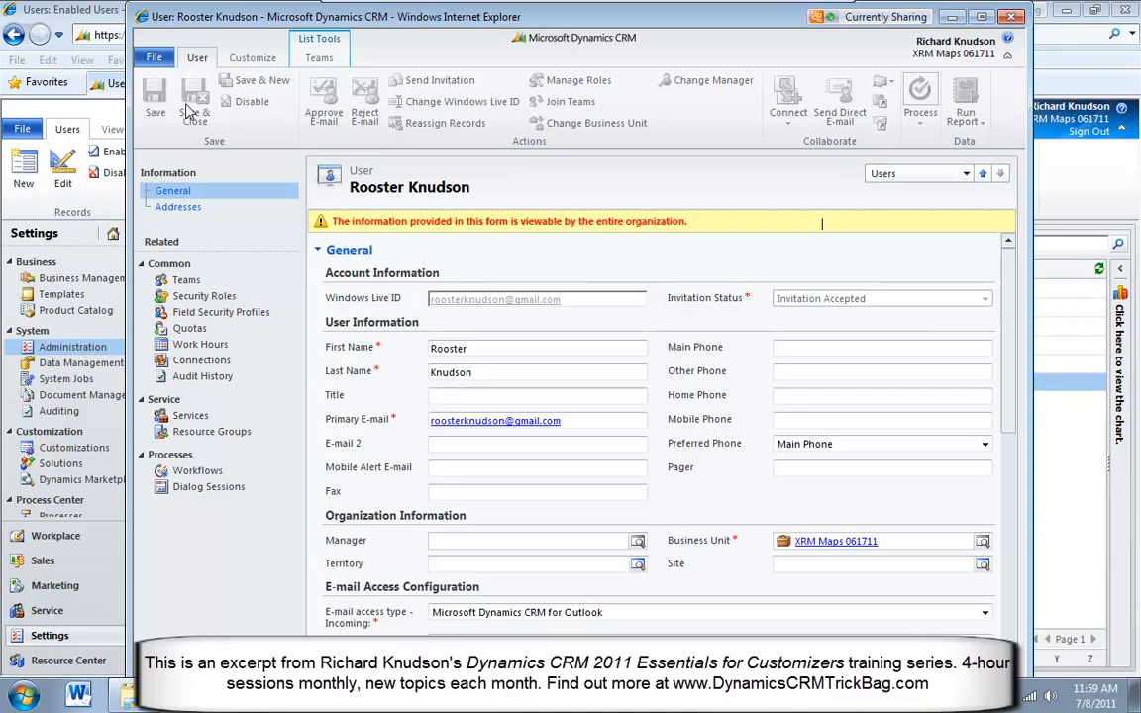
{"action": "left_click", "coordinate": [181, 97]}
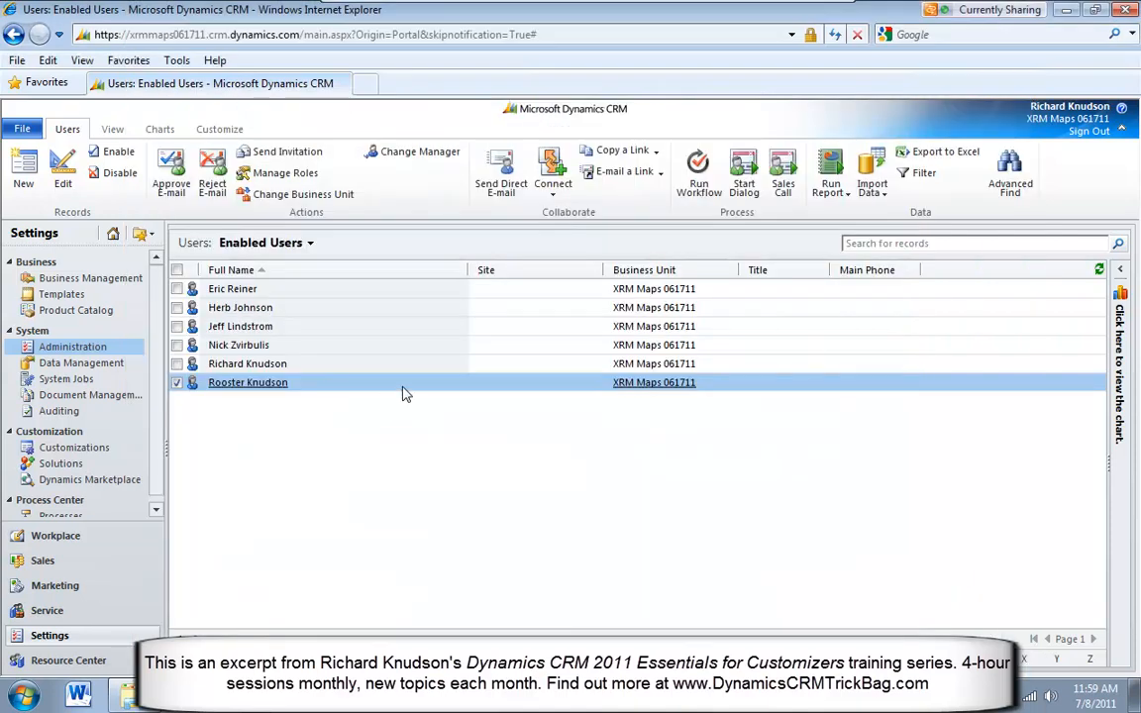
{"action": "mouse_move", "coordinate": [618, 4]}
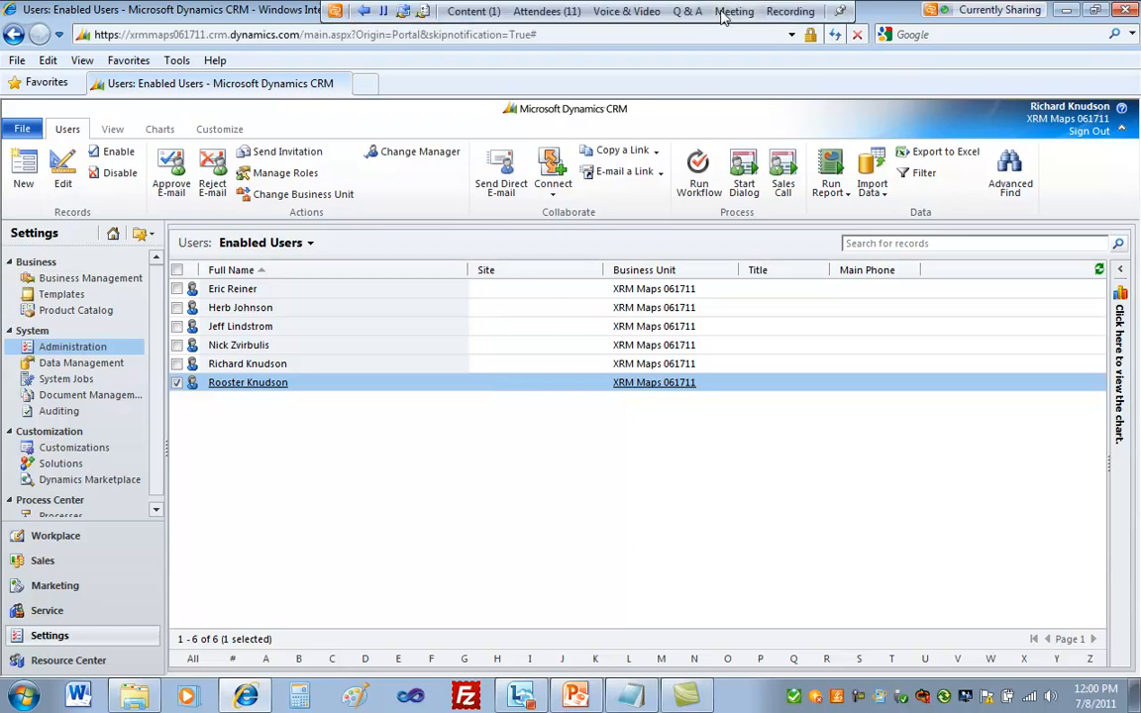
{"action": "right_click", "coordinate": [857, 697]}
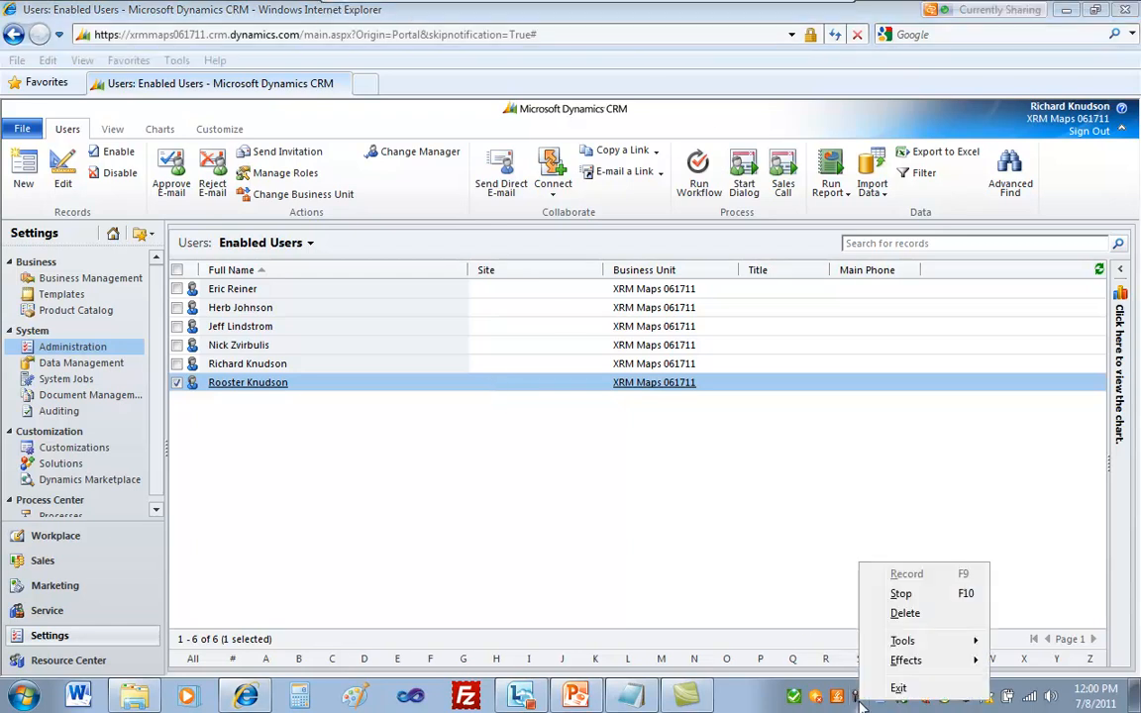
{"action": "left_click", "coordinate": [903, 594]}
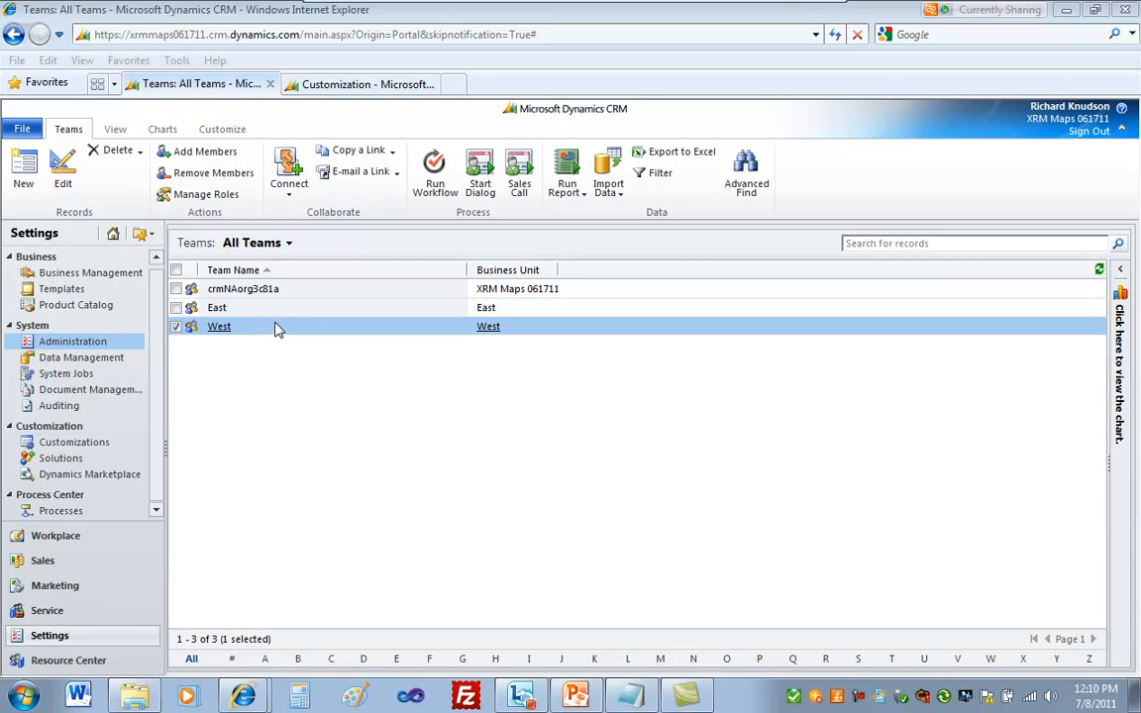
Open the business units list in the Administration settings and examine the East and XRM Maps 061711 business units
{"action": "left_click", "coordinate": [84, 636]}
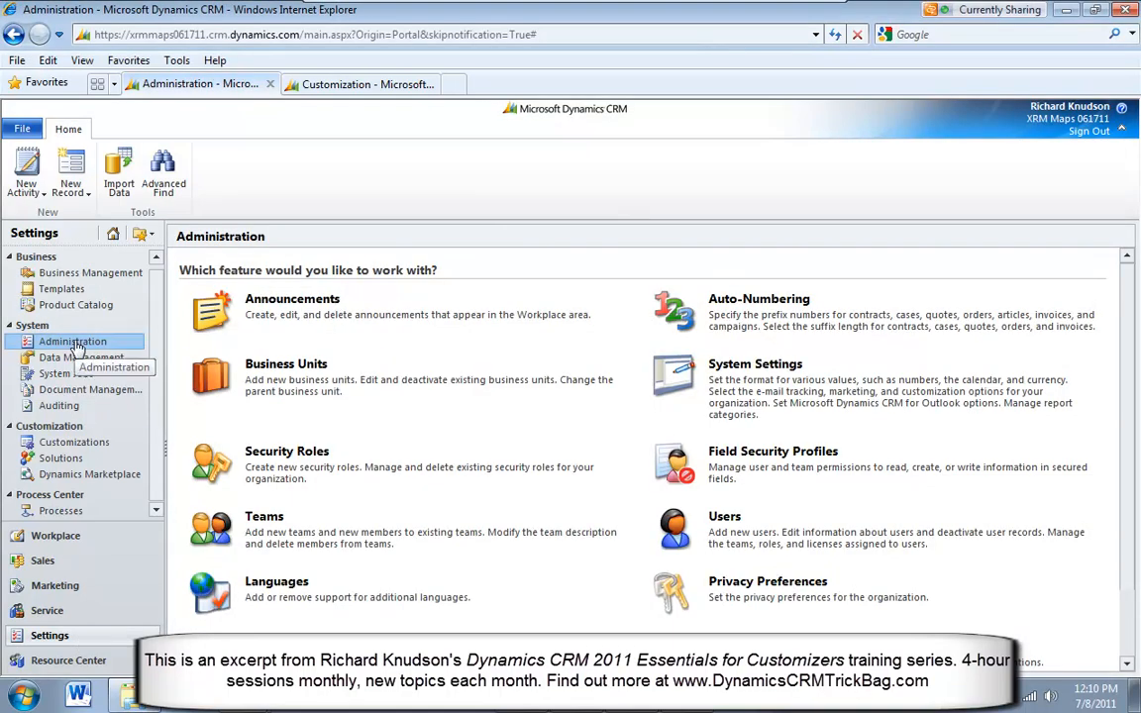
{"action": "left_click", "coordinate": [264, 365]}
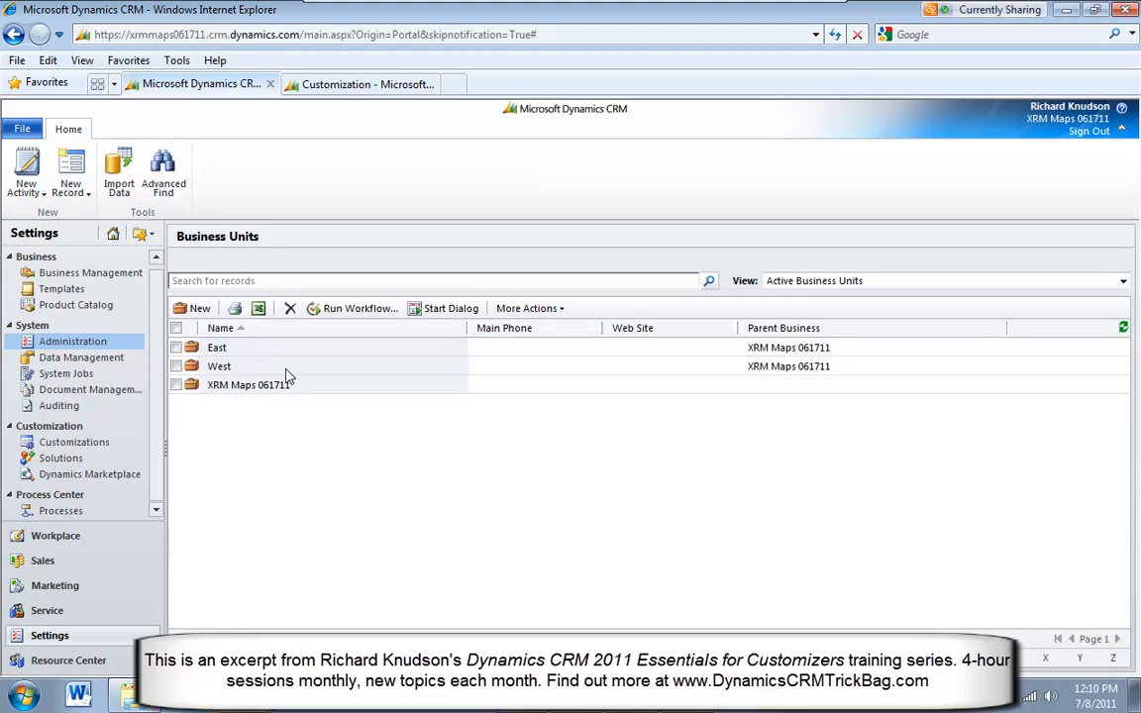
{"action": "left_click", "coordinate": [297, 355]}
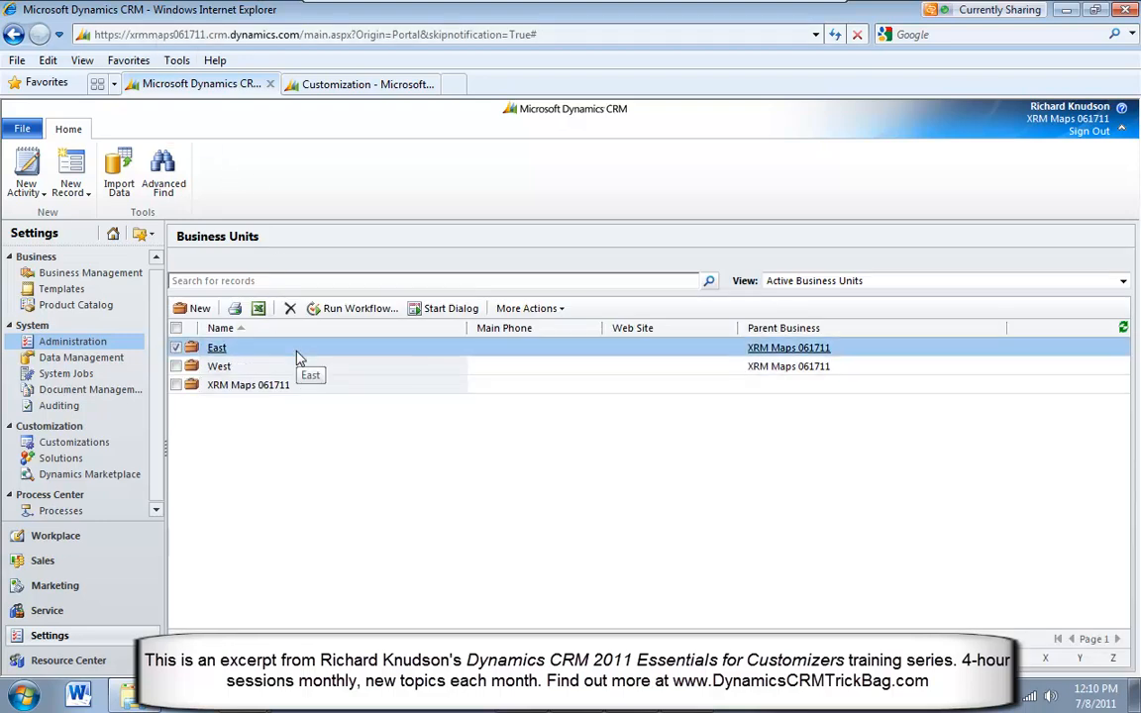
{"action": "left_click", "coordinate": [348, 387]}
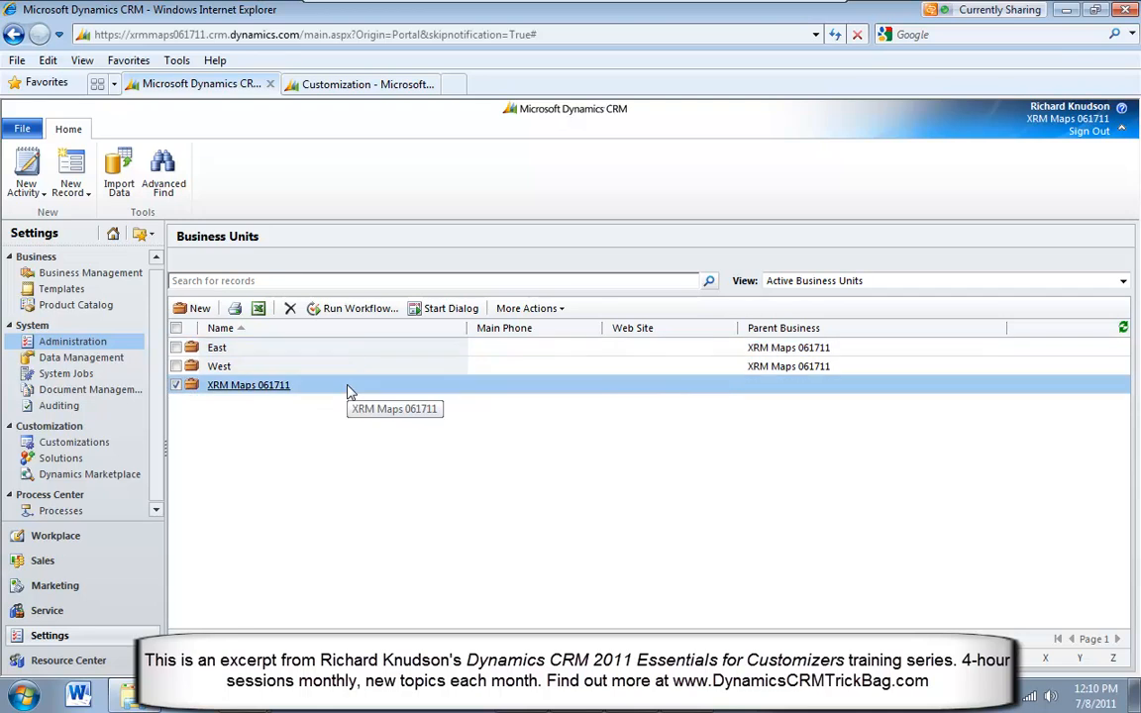
Compare the East and West business units and their parent business in the active business units list
{"action": "left_click", "coordinate": [286, 368]}
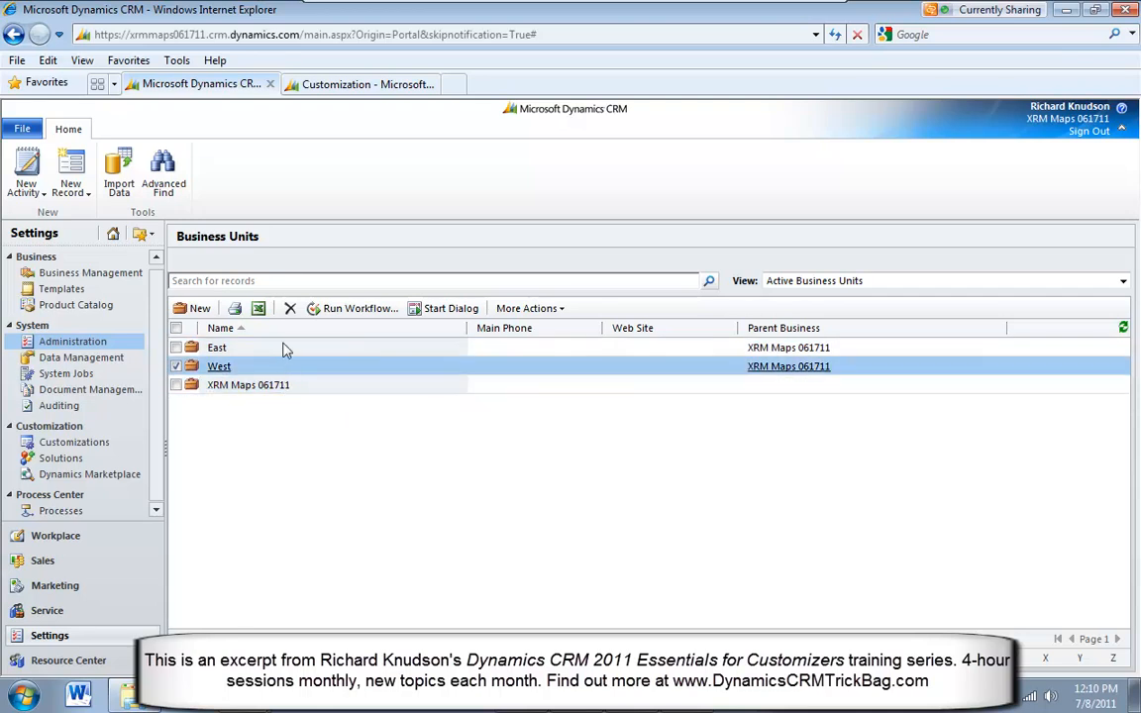
{"action": "left_click", "coordinate": [285, 350]}
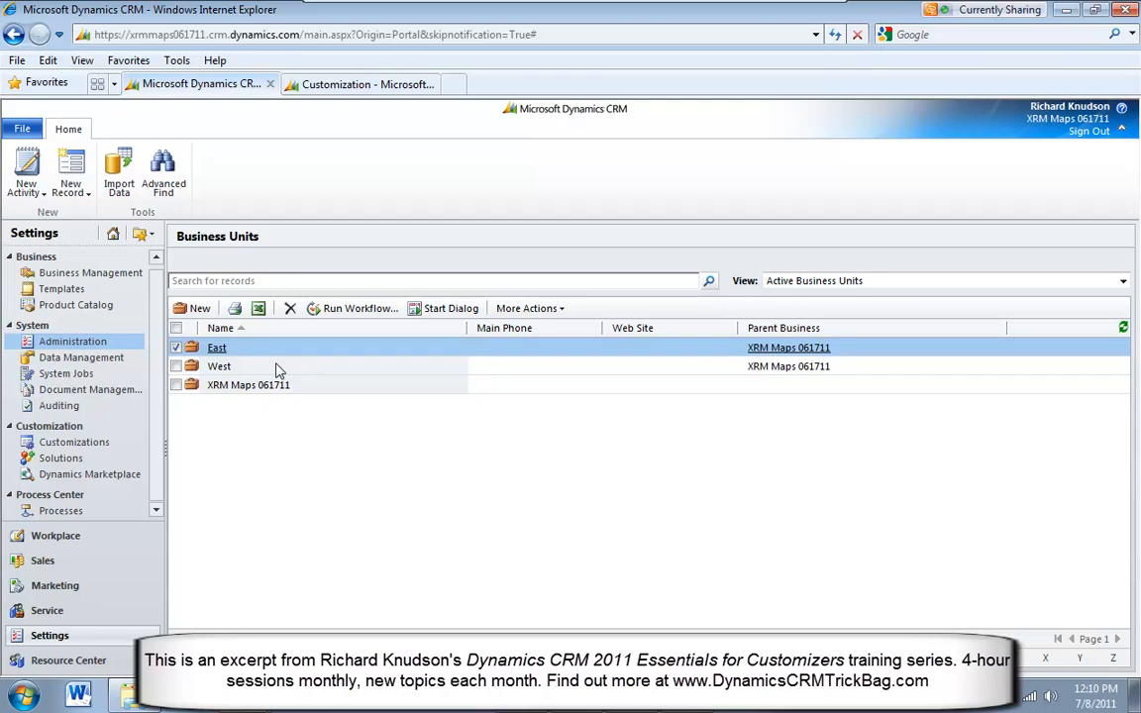
{"action": "left_click", "coordinate": [280, 368]}
{"action": "left_click", "coordinate": [256, 347]}
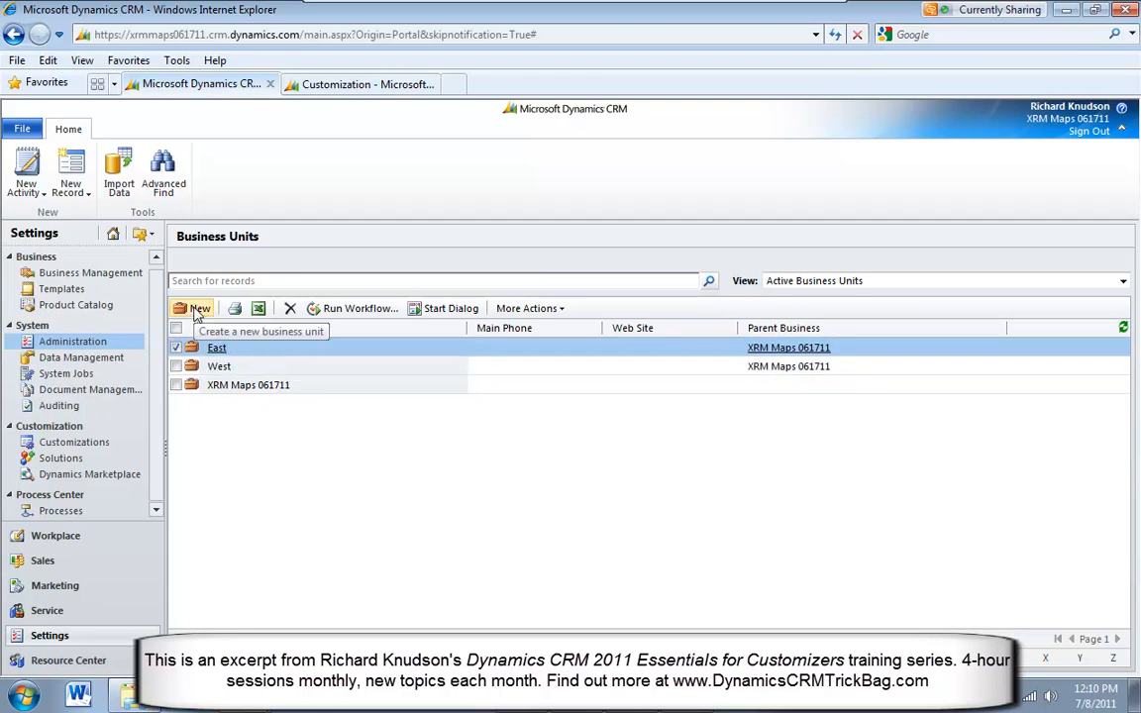
Create a business unit named Central with XRM Maps 061711 as parent business, save it, and select it in the list
{"action": "left_click", "coordinate": [196, 310]}
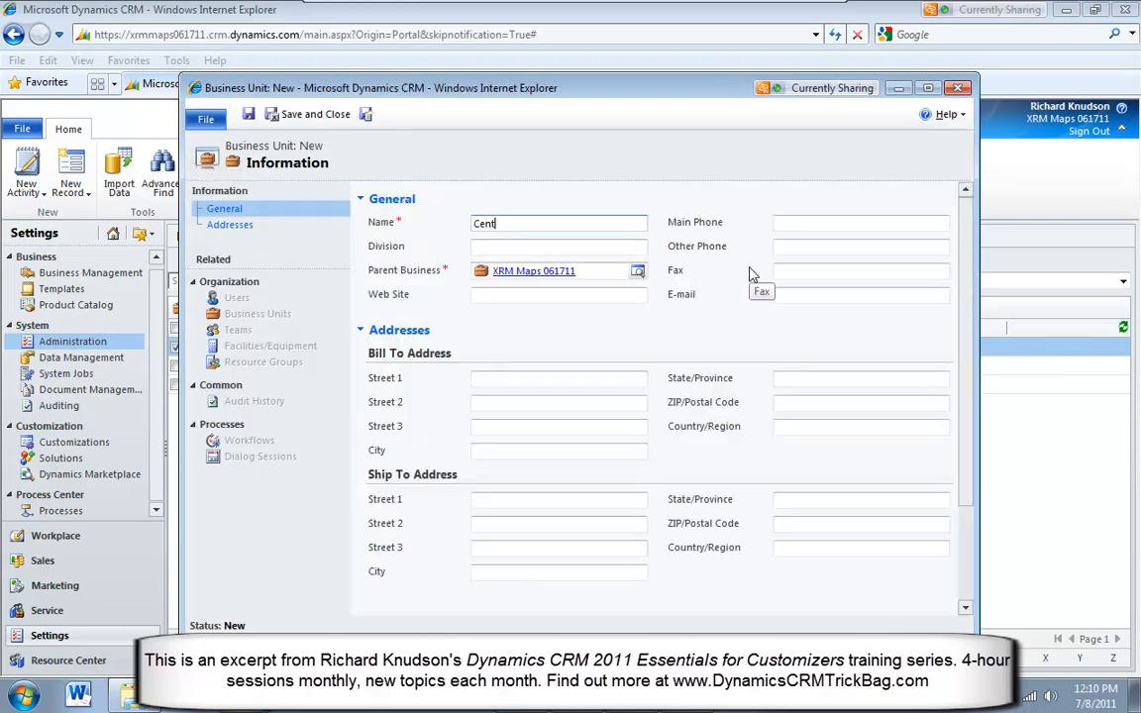
{"action": "key", "text": "Tab"}
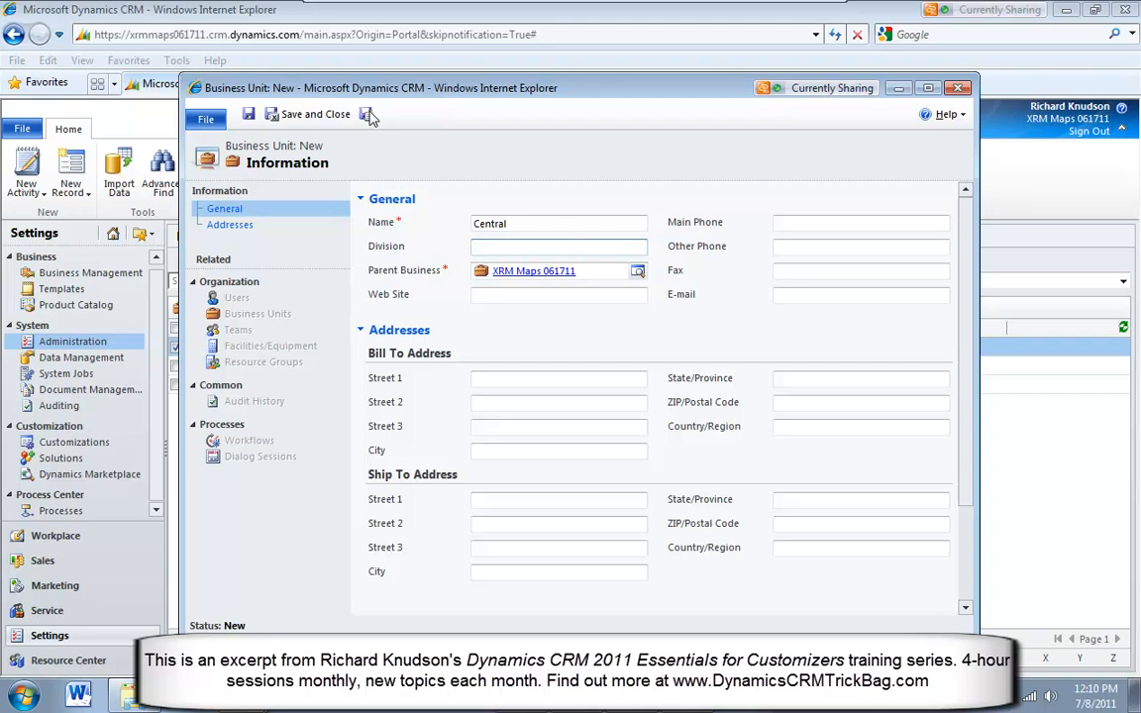
{"action": "left_click", "coordinate": [290, 115]}
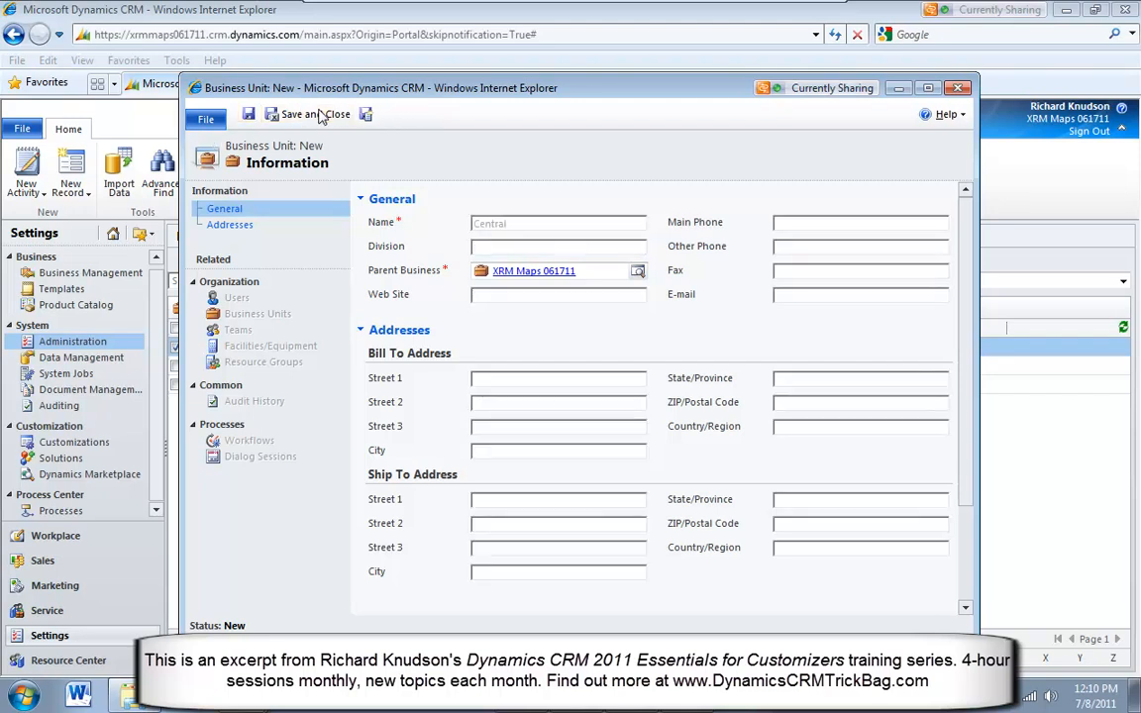
{"action": "left_click", "coordinate": [325, 349]}
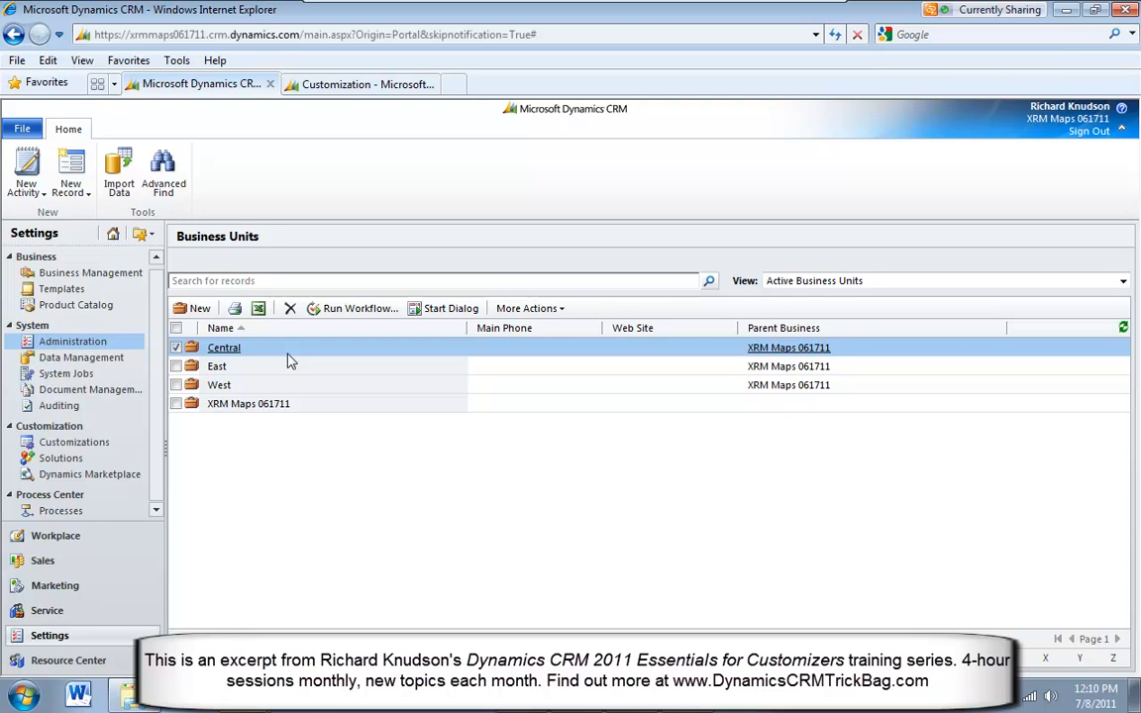
Open the teams list in the Administration settings with the All Teams view and examine the West, Central and East teams
{"action": "left_click", "coordinate": [69, 342]}
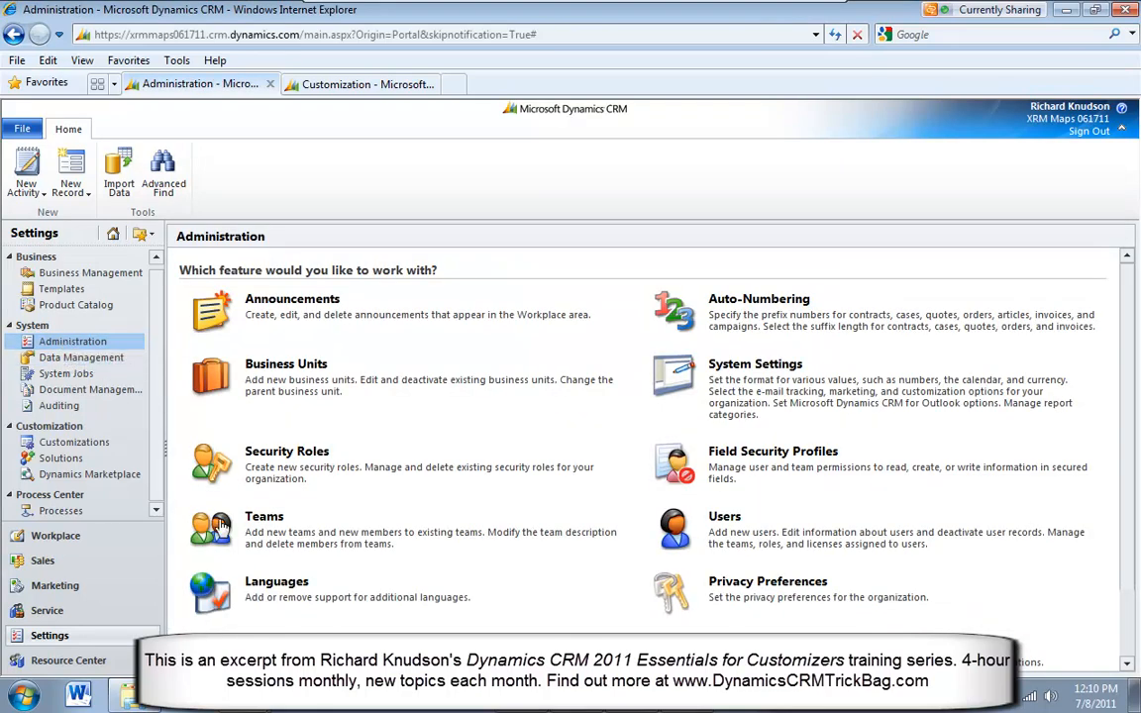
{"action": "left_click", "coordinate": [261, 521]}
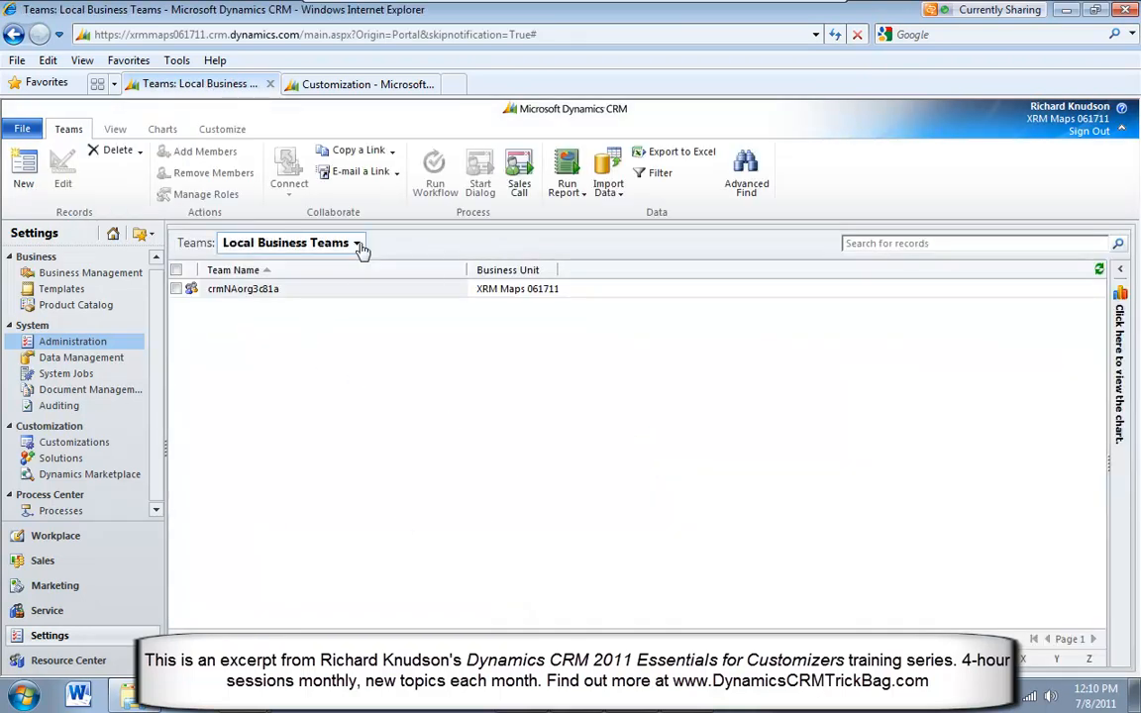
{"action": "left_click", "coordinate": [359, 245]}
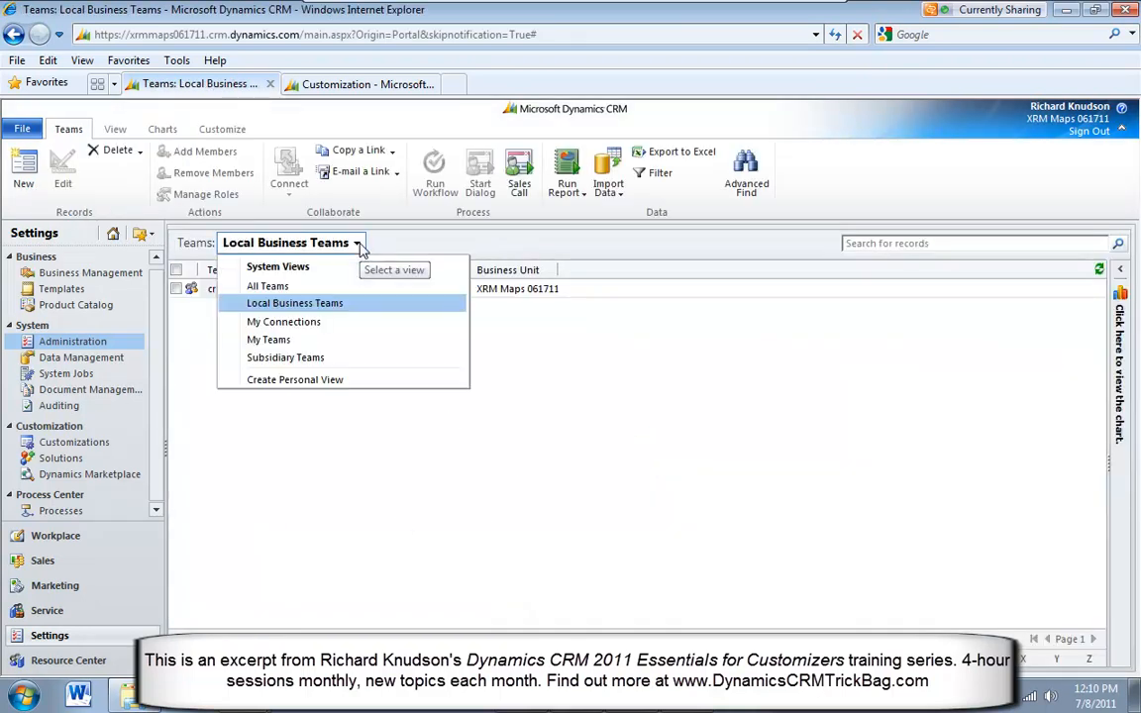
{"action": "left_click", "coordinate": [291, 287]}
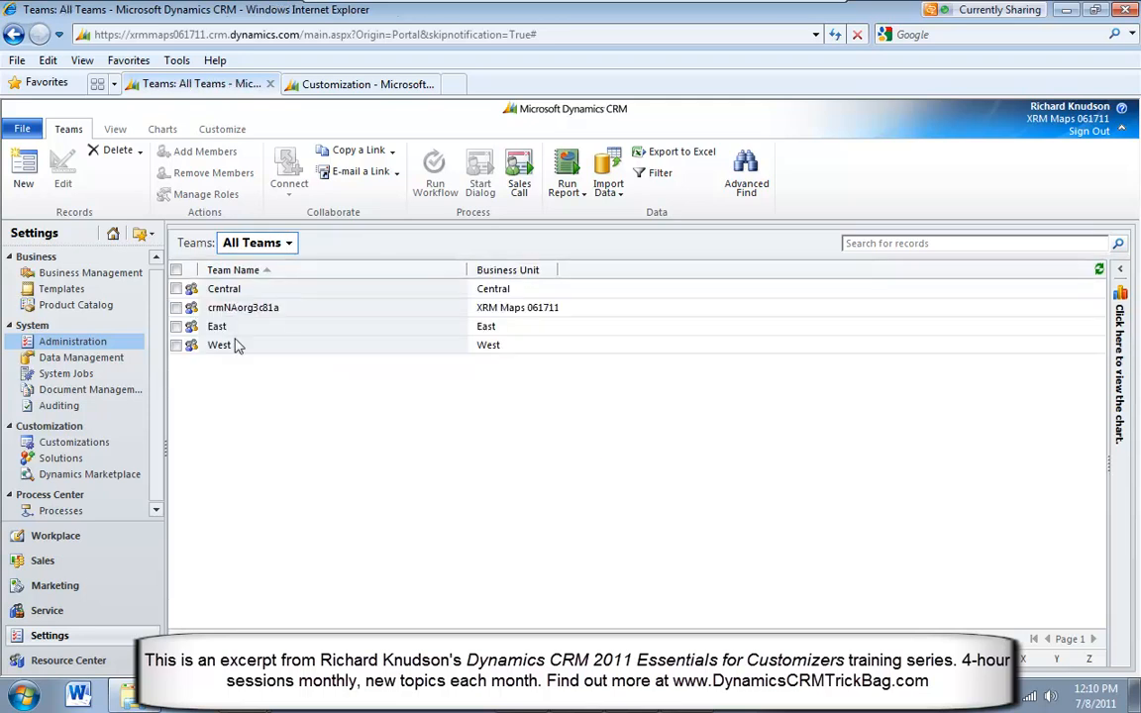
{"action": "left_click", "coordinate": [301, 344]}
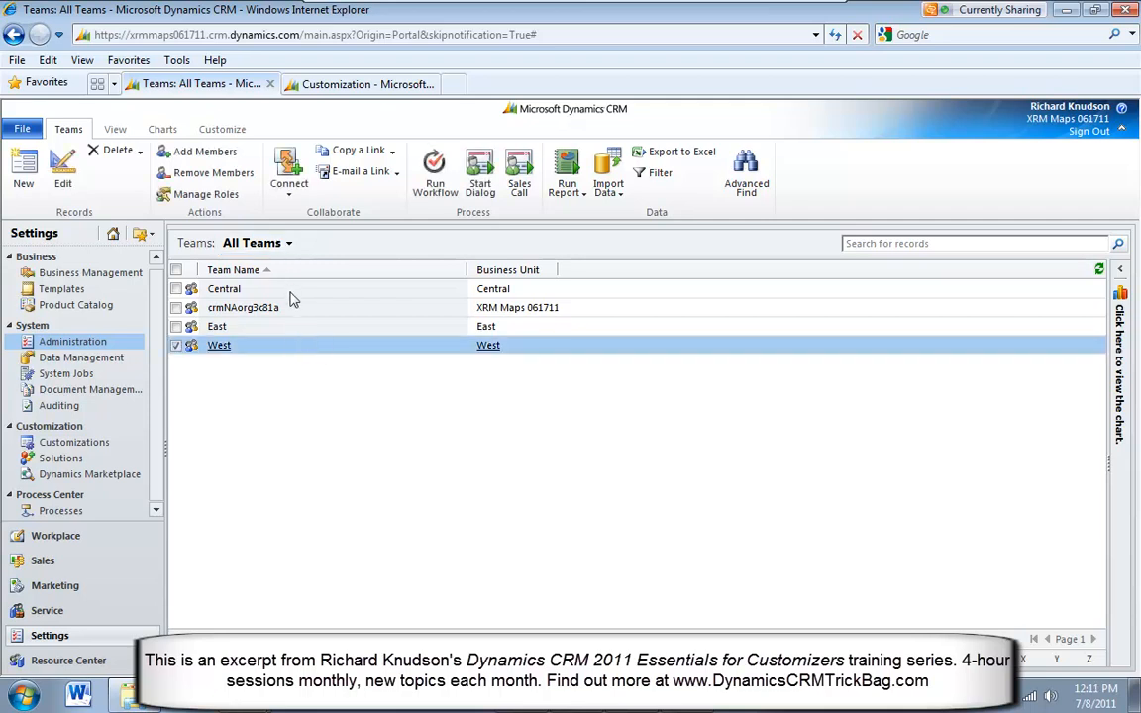
{"action": "left_click", "coordinate": [287, 293]}
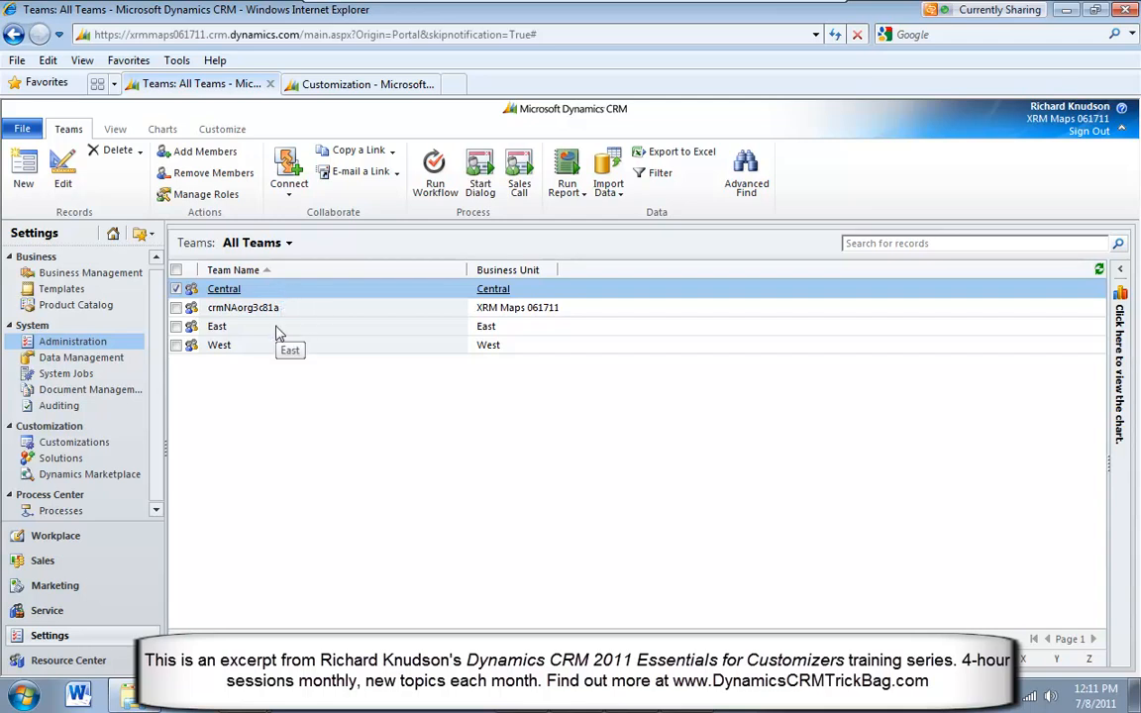
{"action": "left_click", "coordinate": [277, 330]}
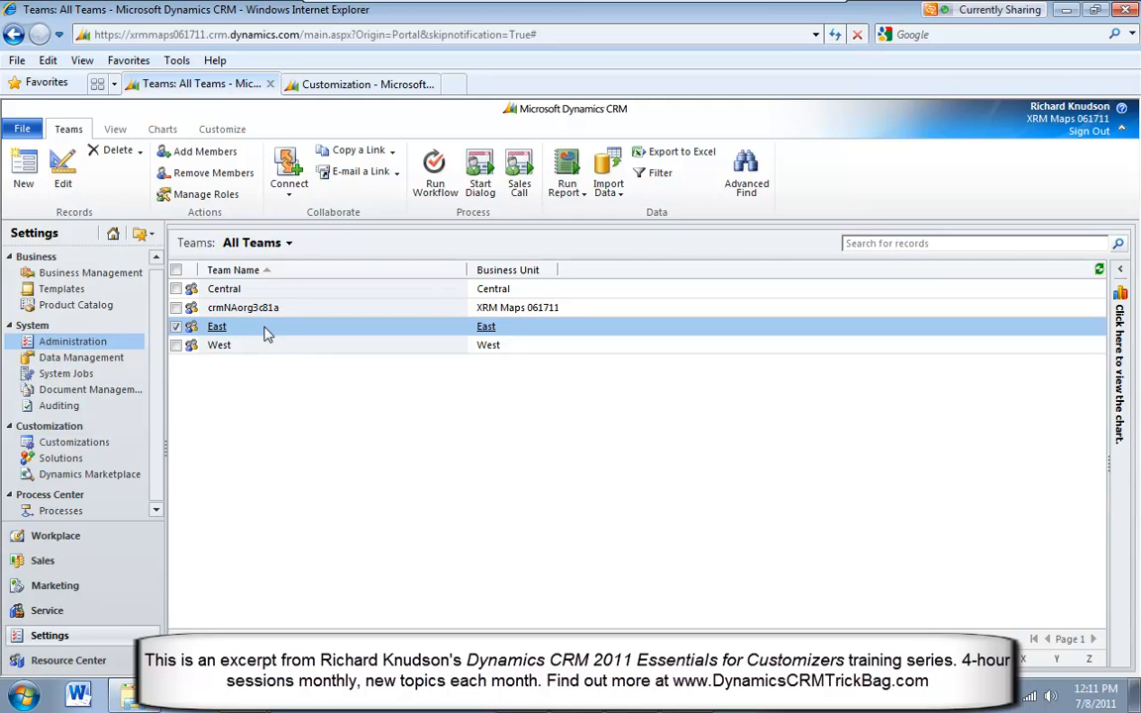
From the enabled users in the Administration settings, move the first two listed users to the Central business unit
{"action": "left_click", "coordinate": [85, 342]}
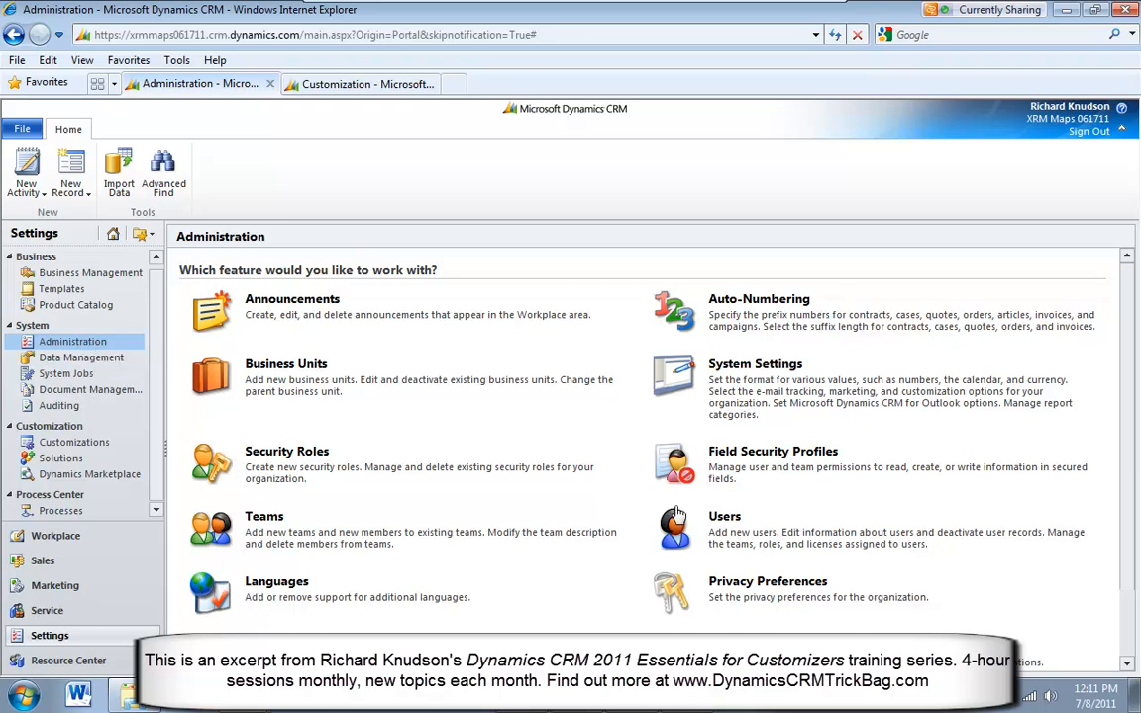
{"action": "left_click", "coordinate": [724, 516]}
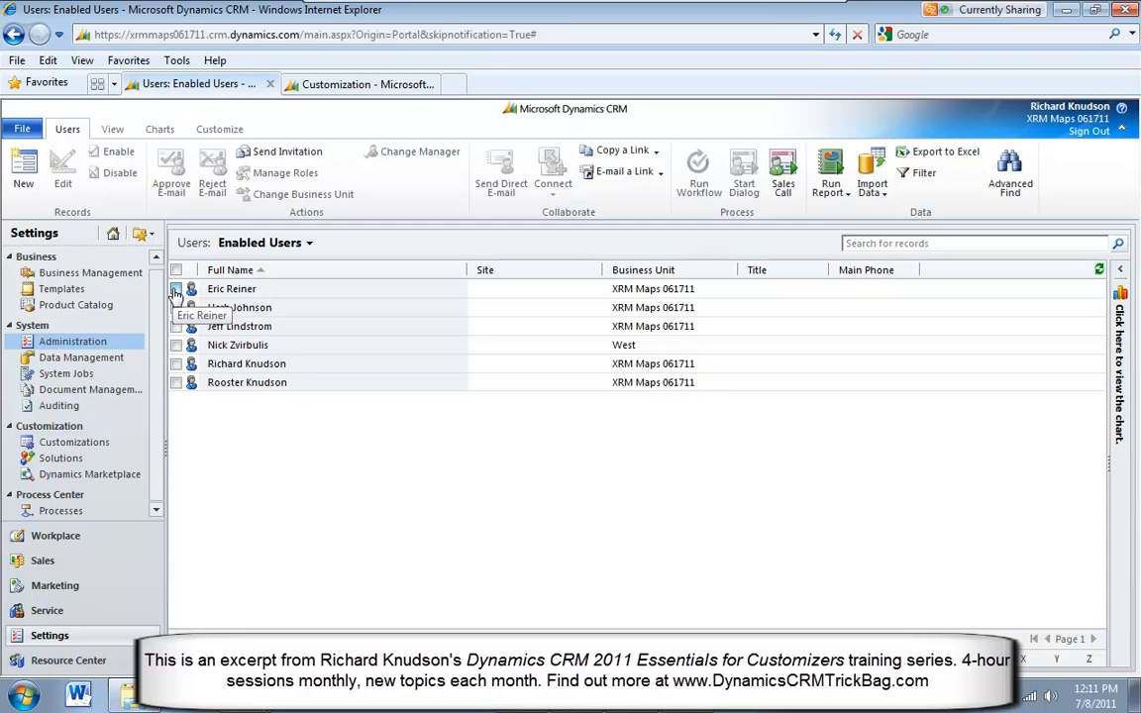
{"action": "left_click", "coordinate": [175, 289]}
{"action": "left_click", "coordinate": [176, 308]}
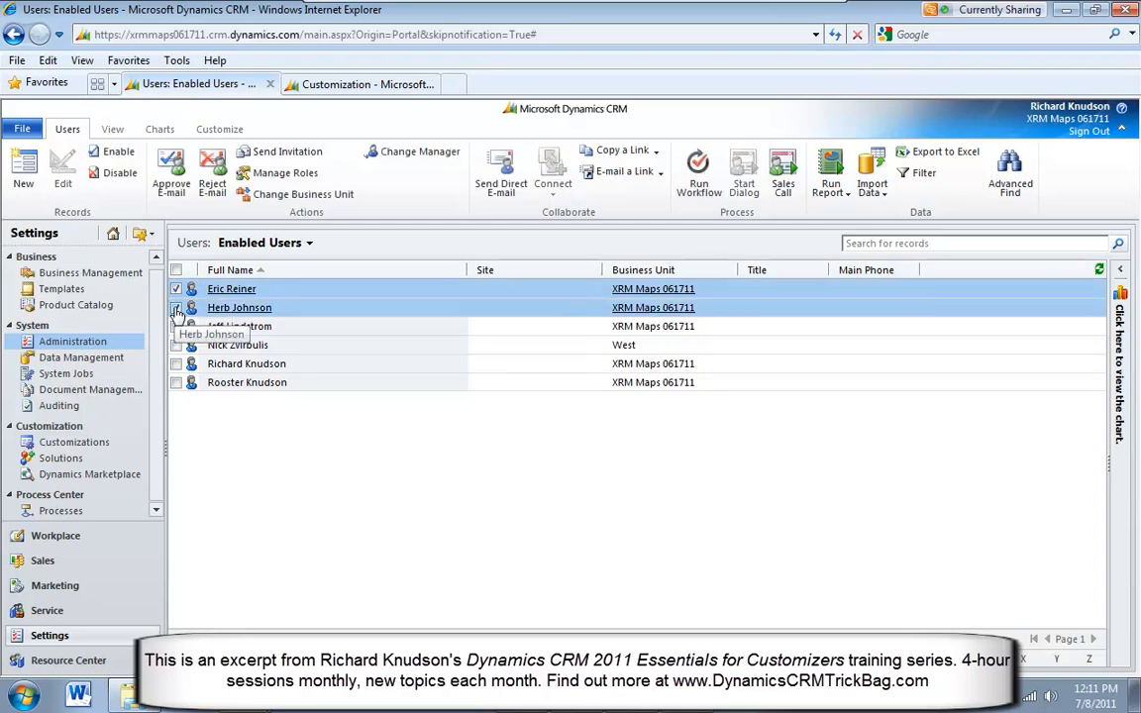
{"action": "left_click", "coordinate": [333, 198]}
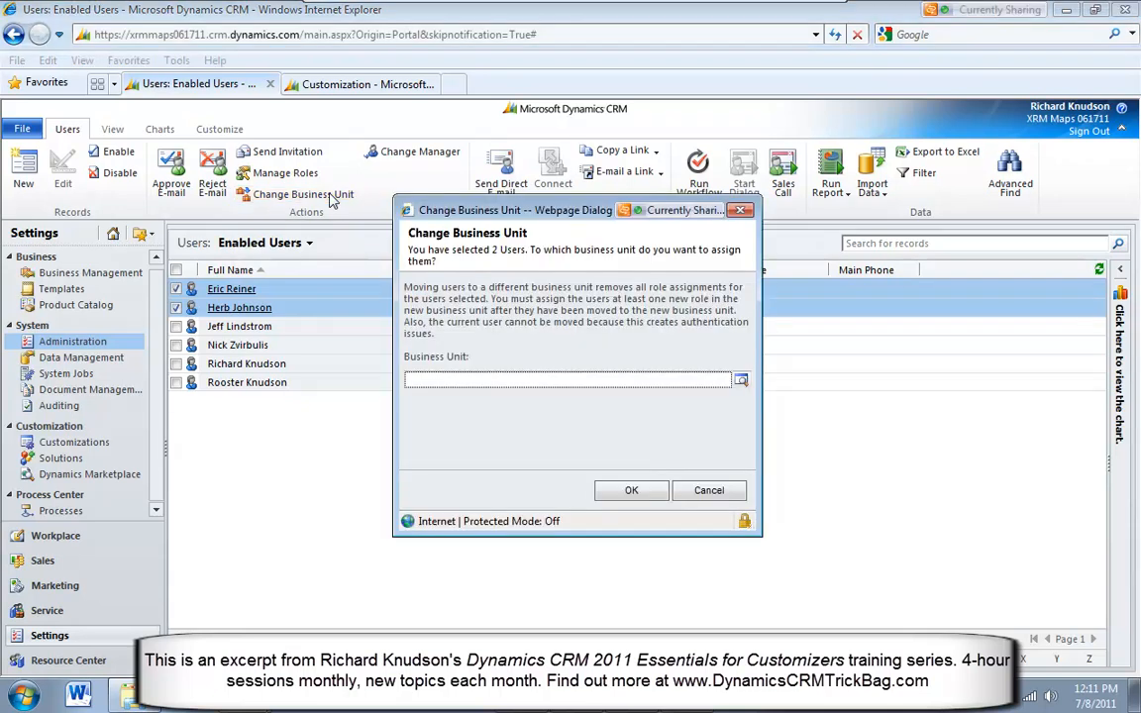
{"action": "left_click", "coordinate": [741, 380]}
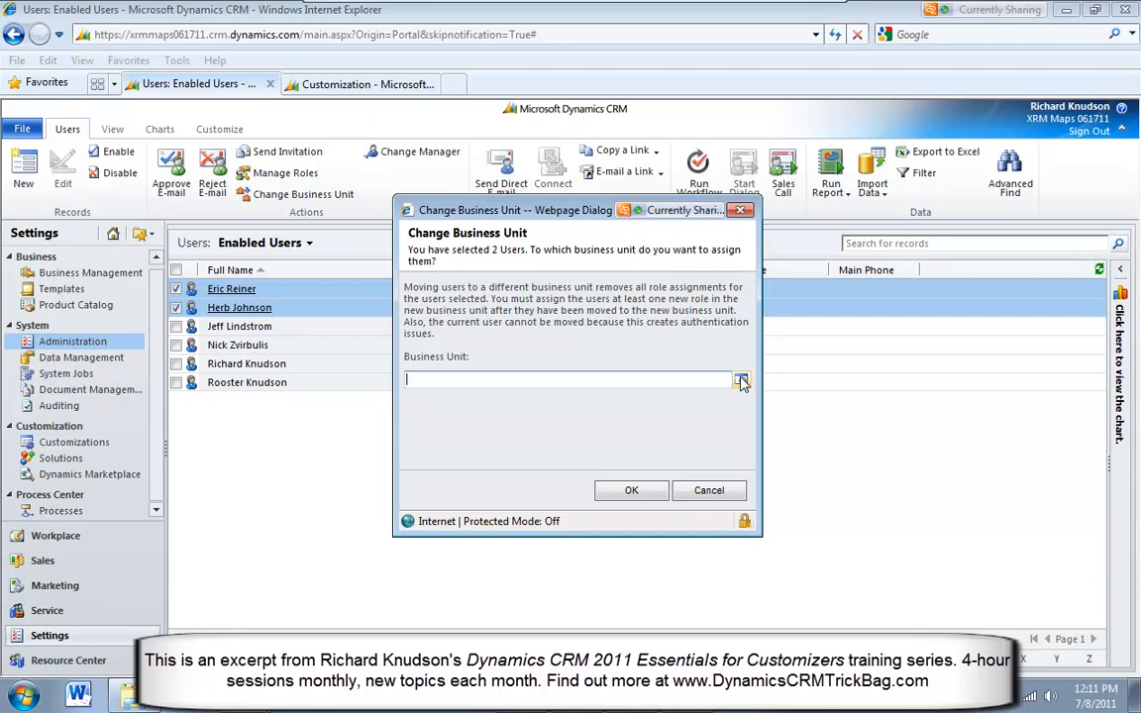
{"action": "double_click", "coordinate": [438, 327]}
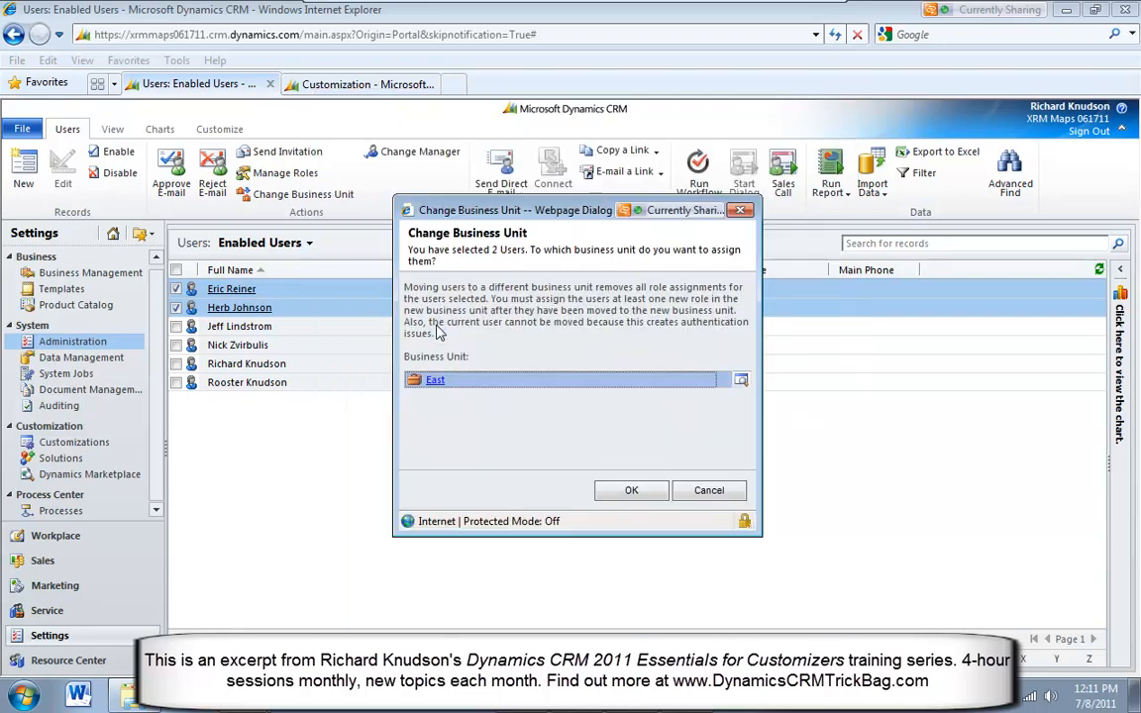
{"action": "left_click", "coordinate": [741, 380]}
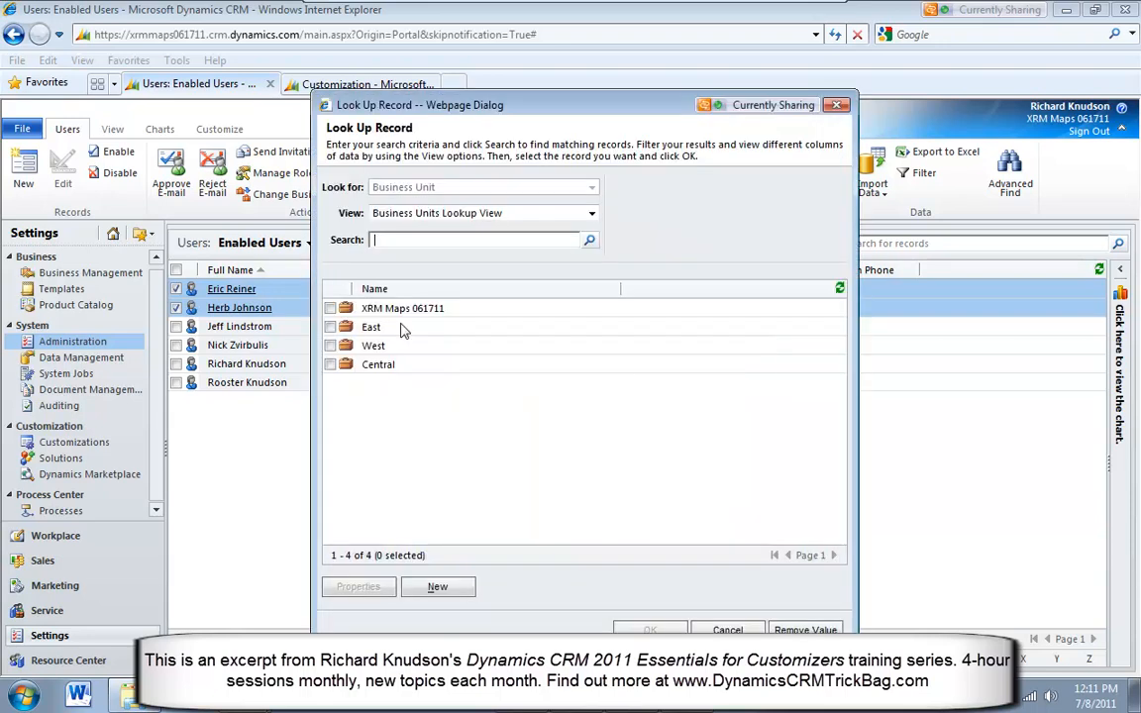
{"action": "double_click", "coordinate": [428, 367]}
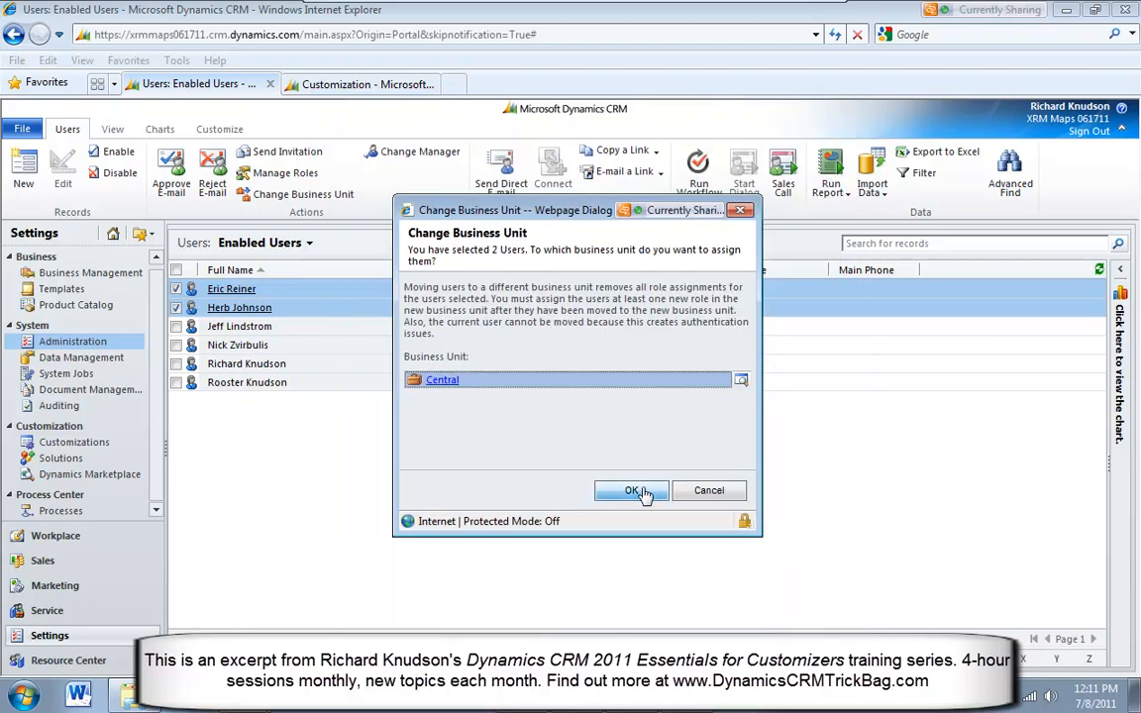
{"action": "left_click", "coordinate": [639, 491]}
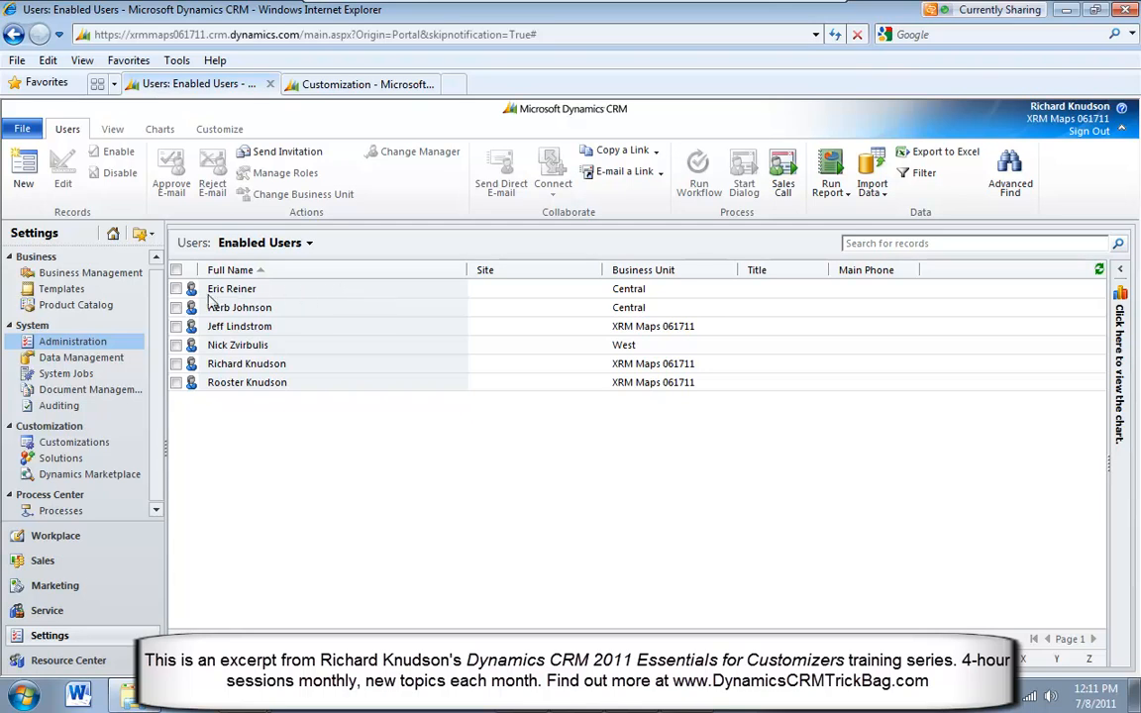
Assign the System Administrator security role to the two users in the Central business unit
{"action": "left_click", "coordinate": [175, 288]}
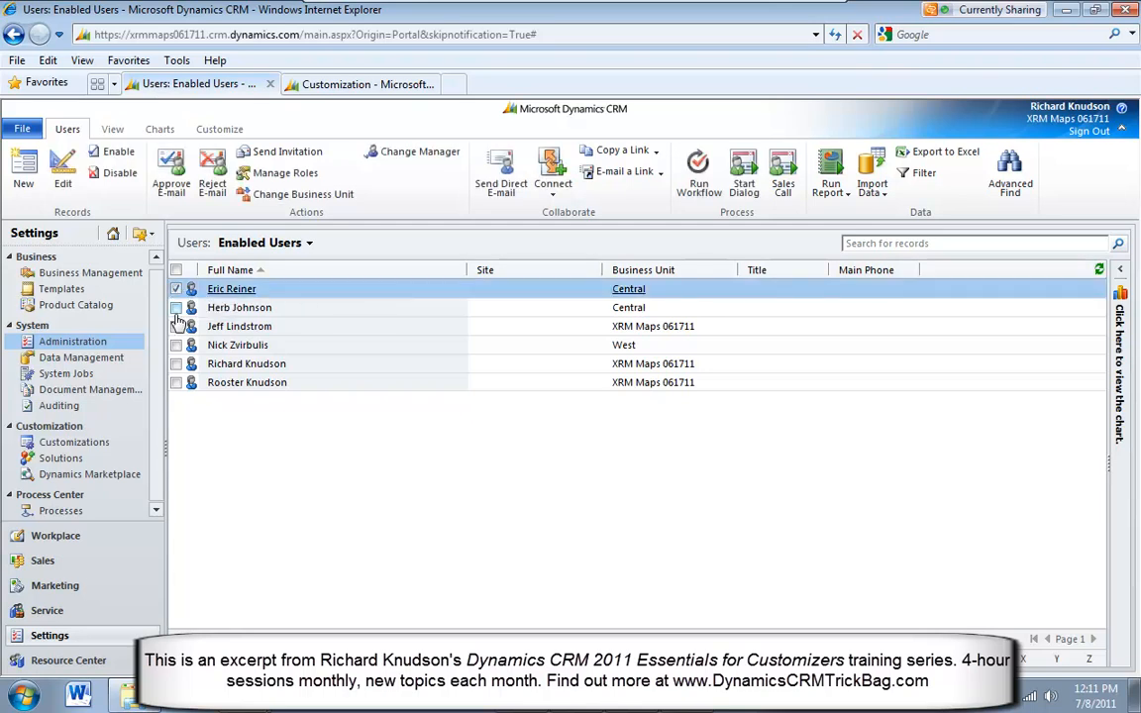
{"action": "left_click", "coordinate": [176, 309]}
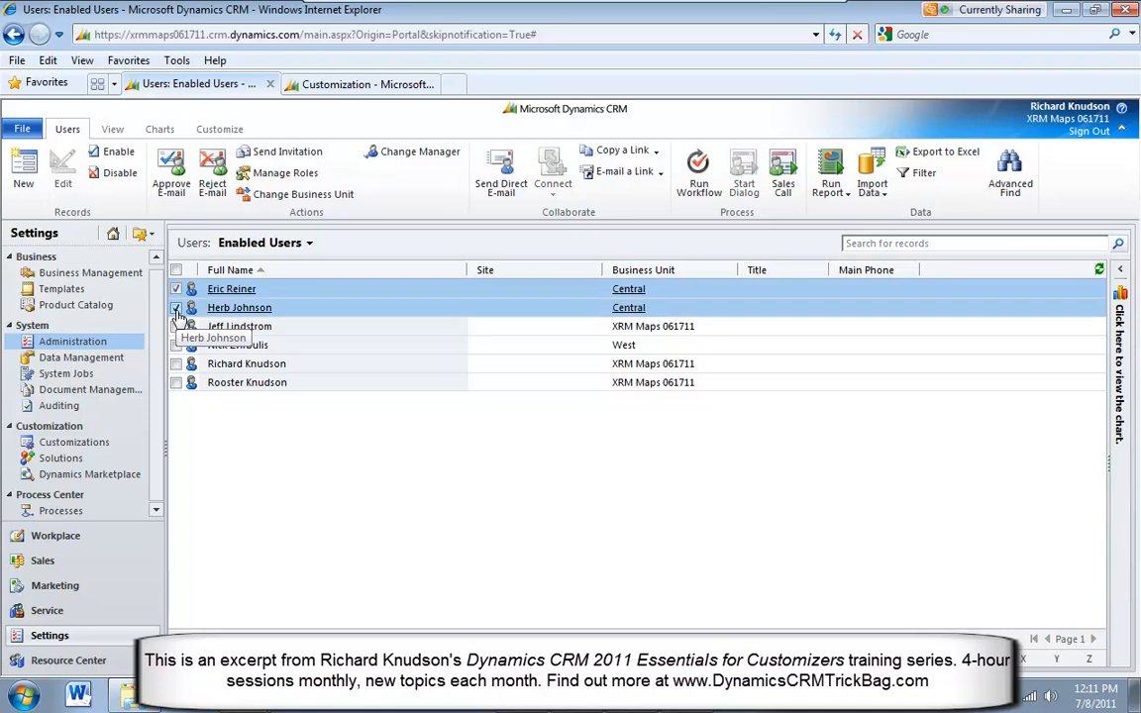
{"action": "left_click", "coordinate": [272, 172]}
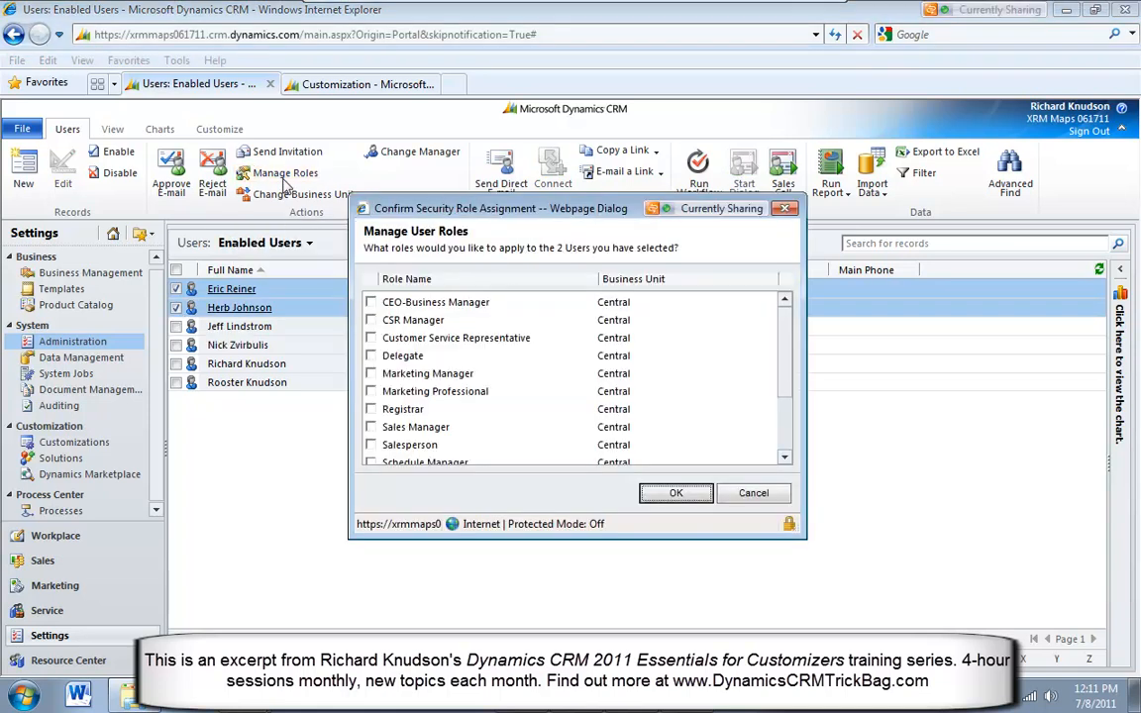
{"action": "scroll", "coordinate": [785, 356], "scroll_direction": "down", "scroll_amount": 3}
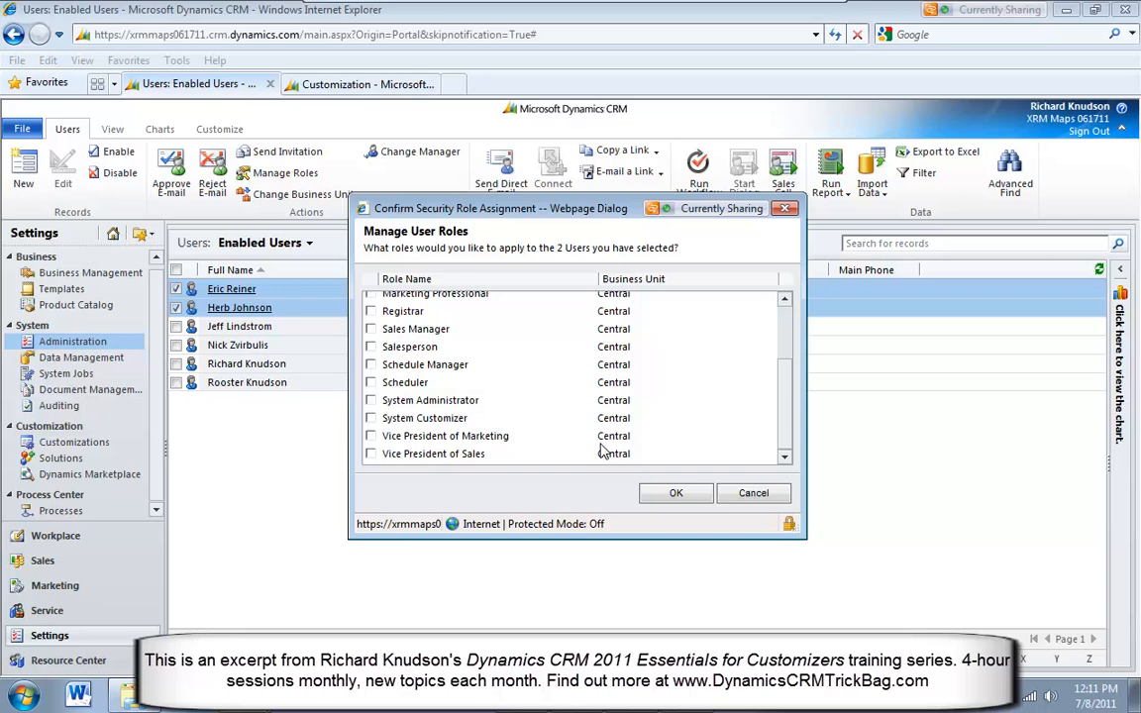
{"action": "left_click", "coordinate": [372, 400]}
{"action": "left_click", "coordinate": [673, 493]}
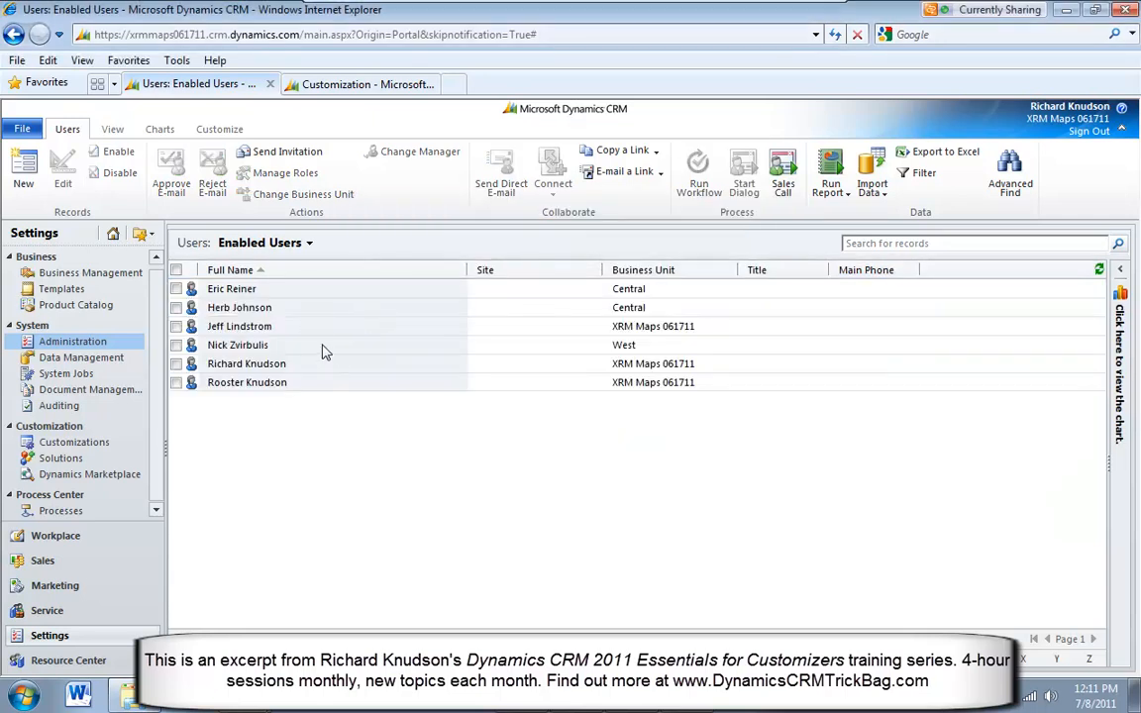
Assign the System Administrator security role to the user in the West business unit
{"action": "left_click", "coordinate": [322, 349]}
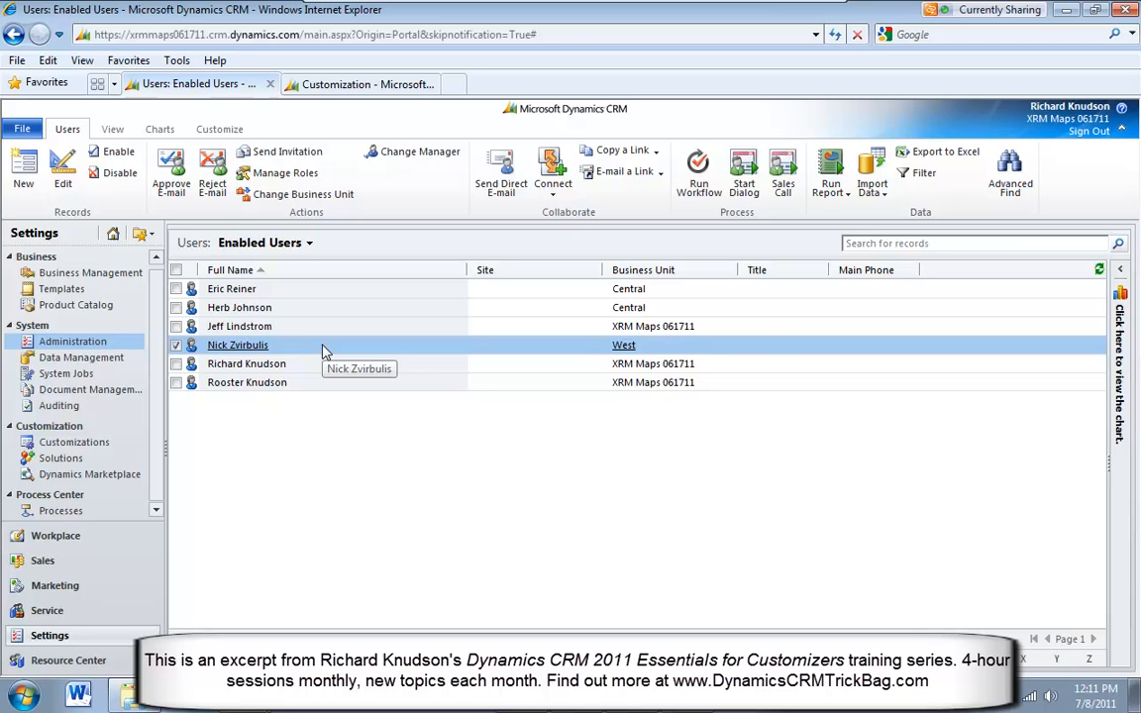
{"action": "left_click", "coordinate": [303, 176]}
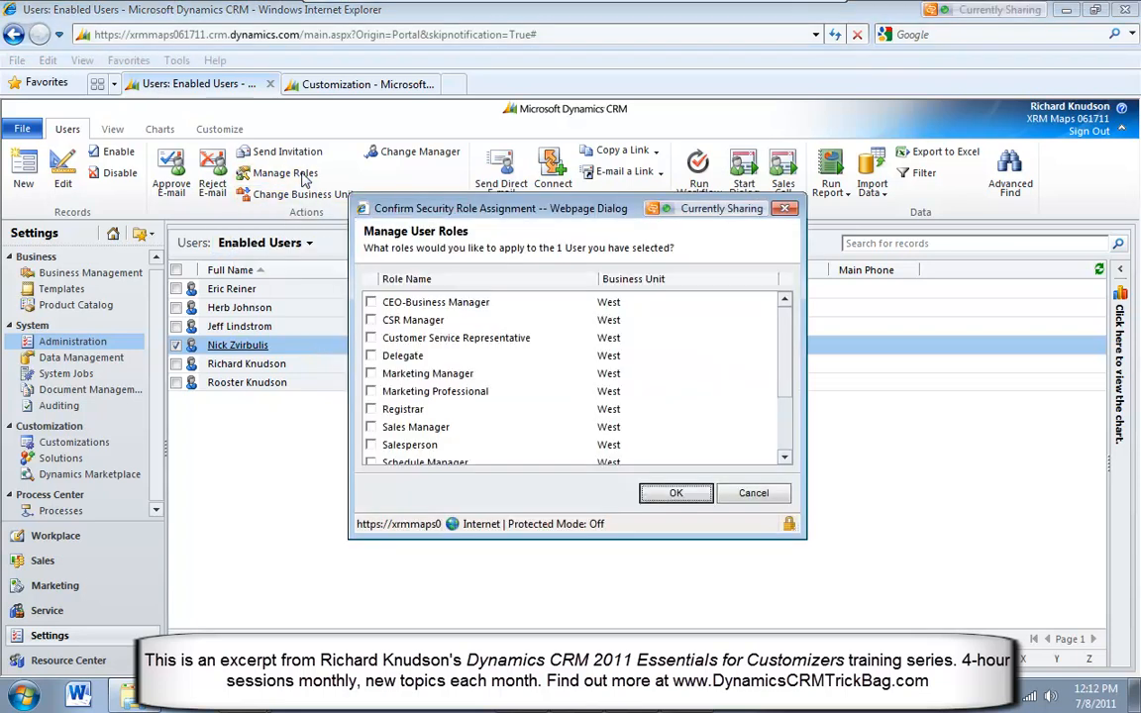
{"action": "scroll", "coordinate": [713, 349], "scroll_direction": "down", "scroll_amount": 3}
{"action": "left_click", "coordinate": [371, 400]}
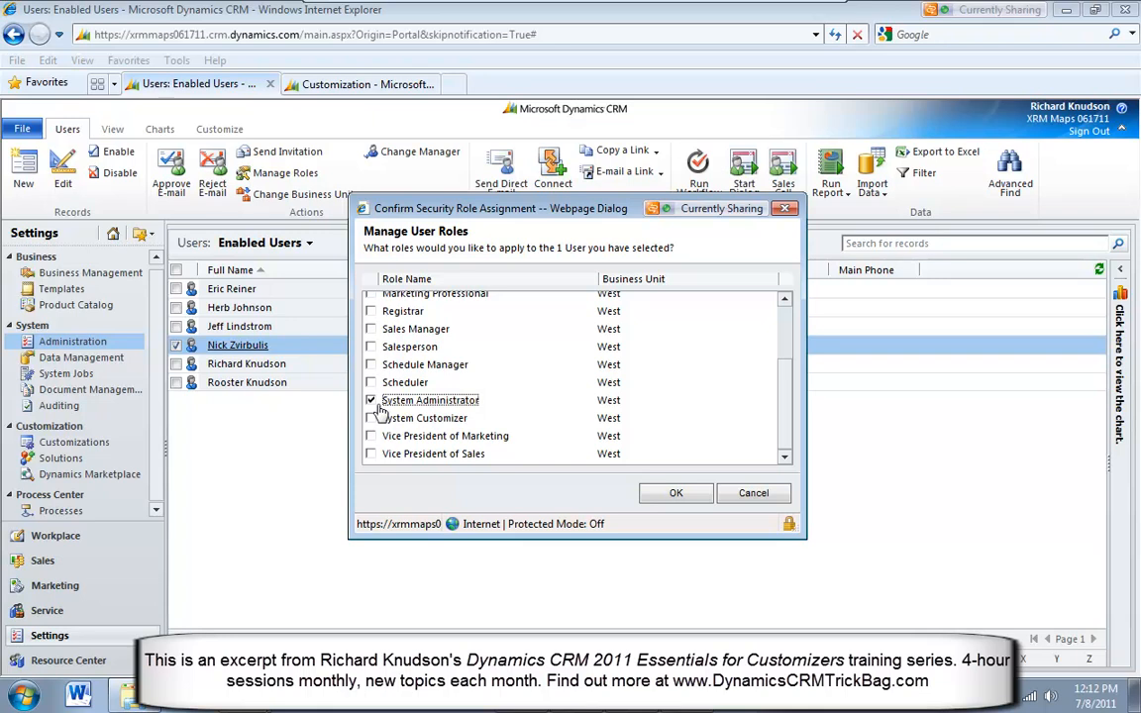
{"action": "left_click", "coordinate": [674, 492]}
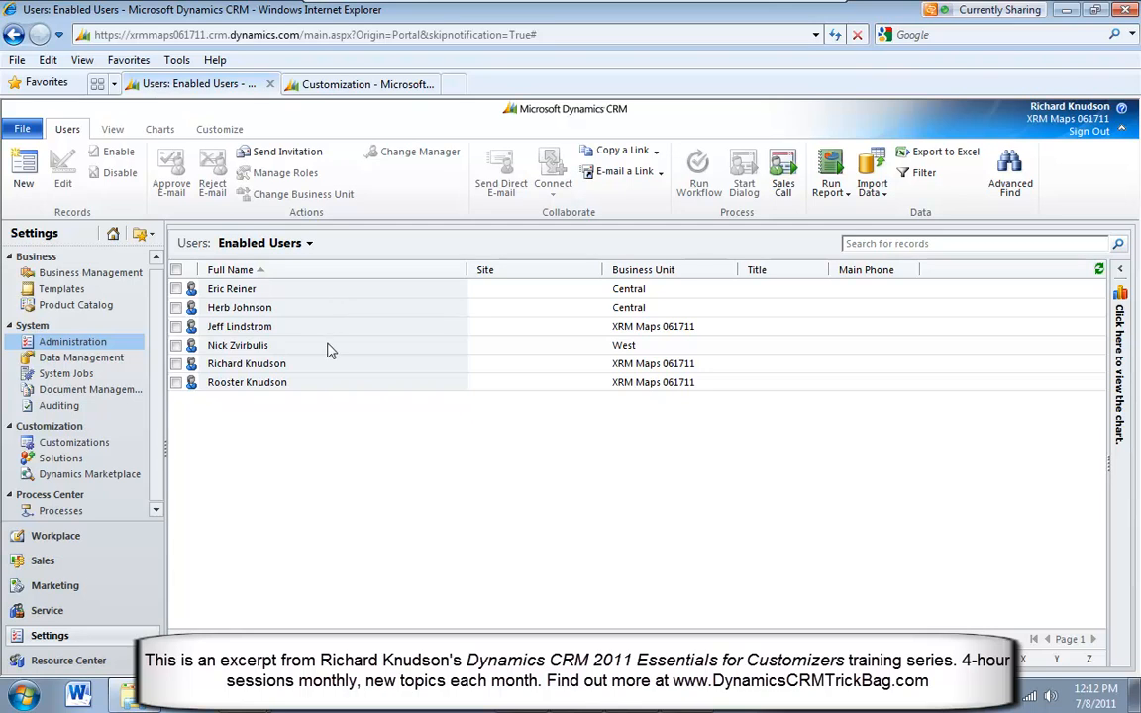
{"action": "left_click", "coordinate": [321, 311]}
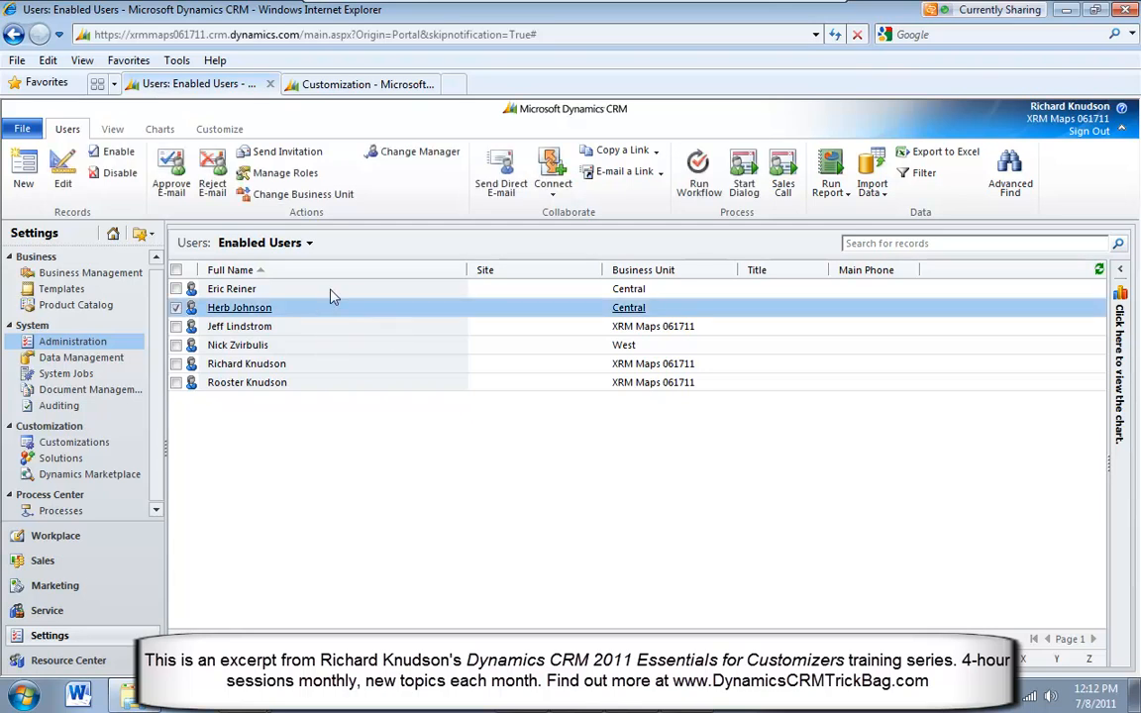
{"action": "left_click", "coordinate": [332, 296]}
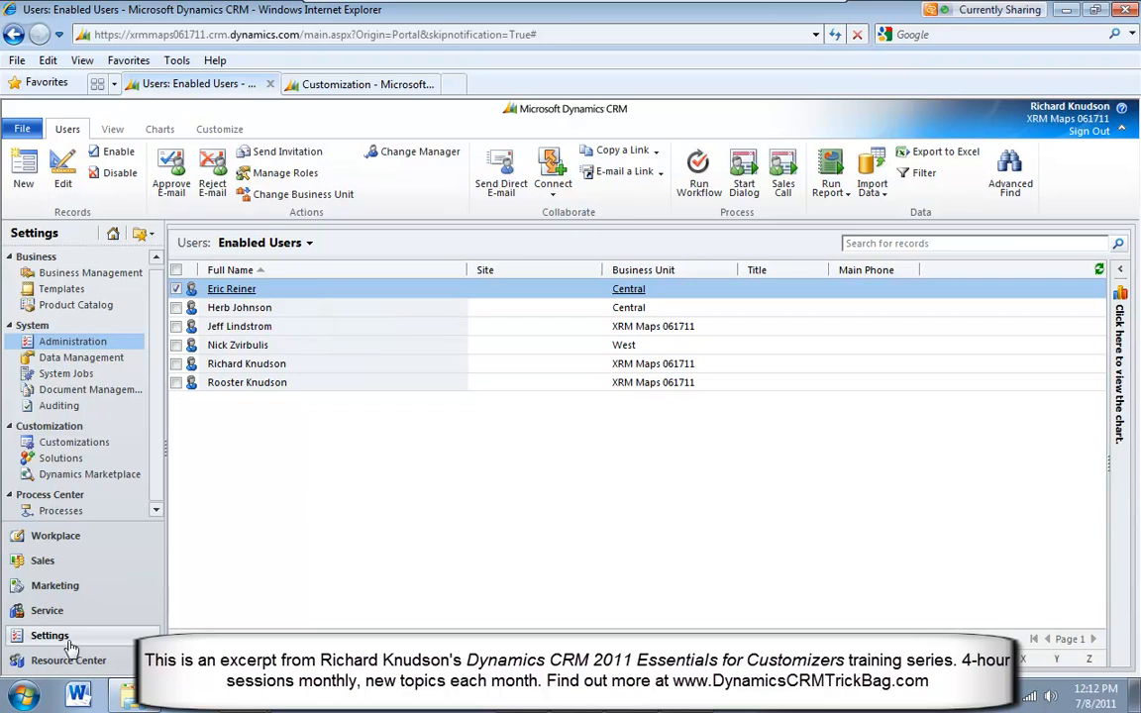
Open the Vendor Manager profile from the field security profiles in the Administration settings
{"action": "left_click", "coordinate": [58, 342]}
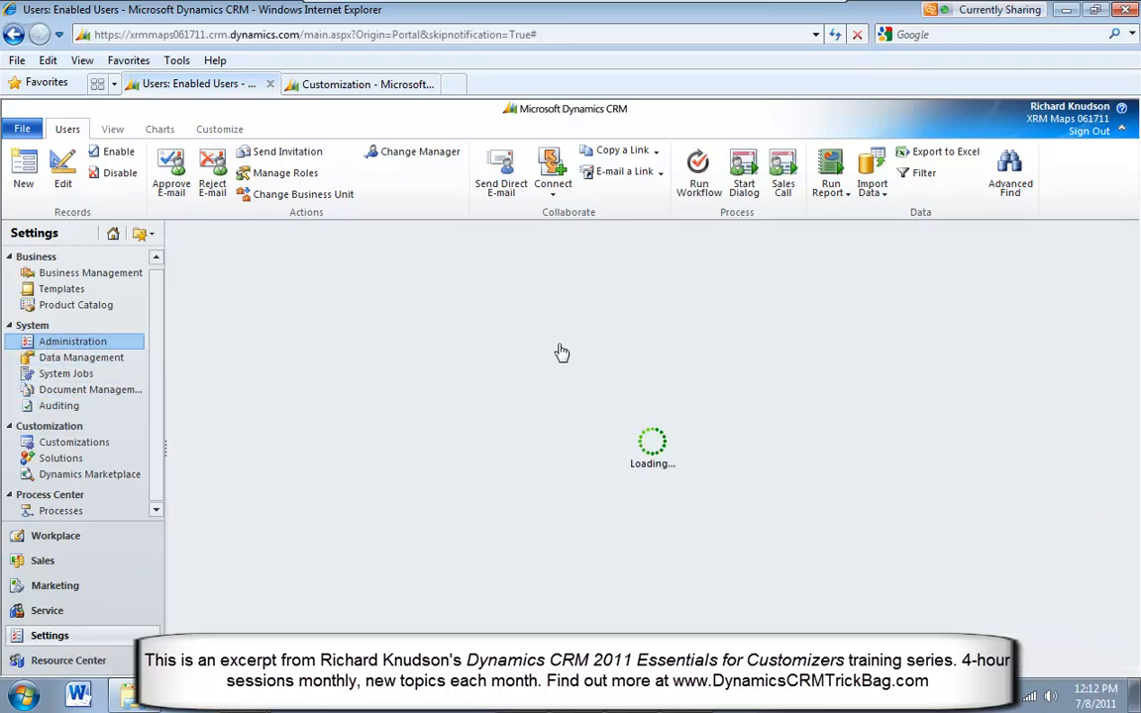
{"action": "left_click", "coordinate": [753, 453]}
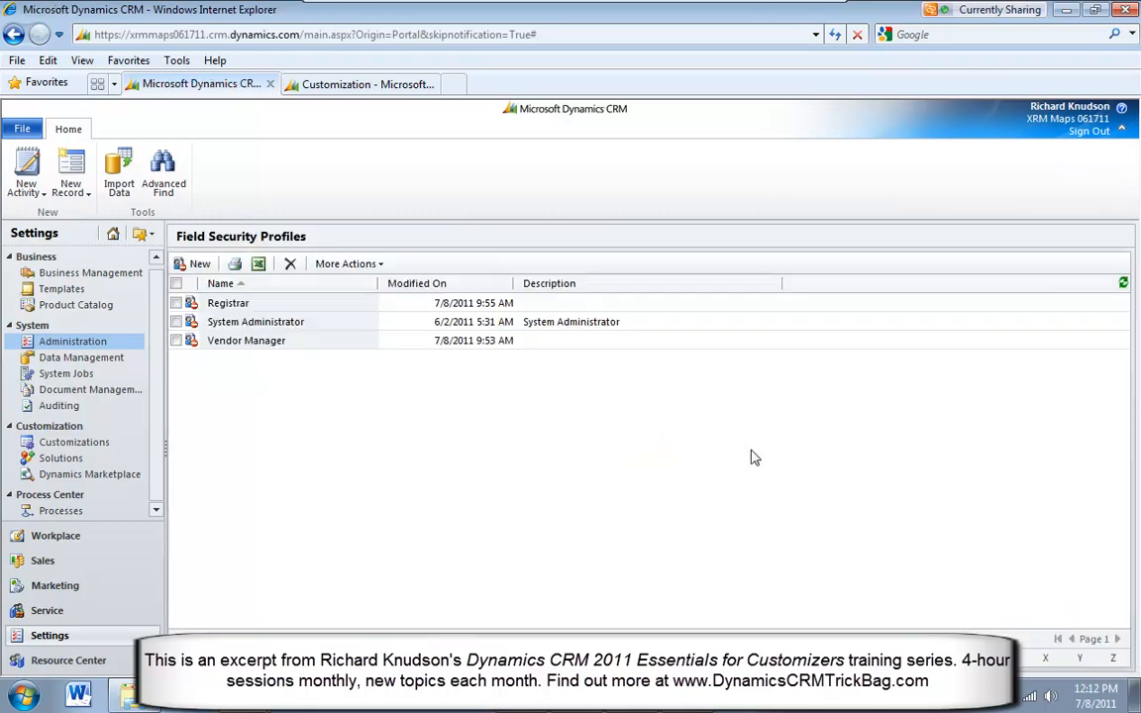
{"action": "left_click", "coordinate": [309, 343]}
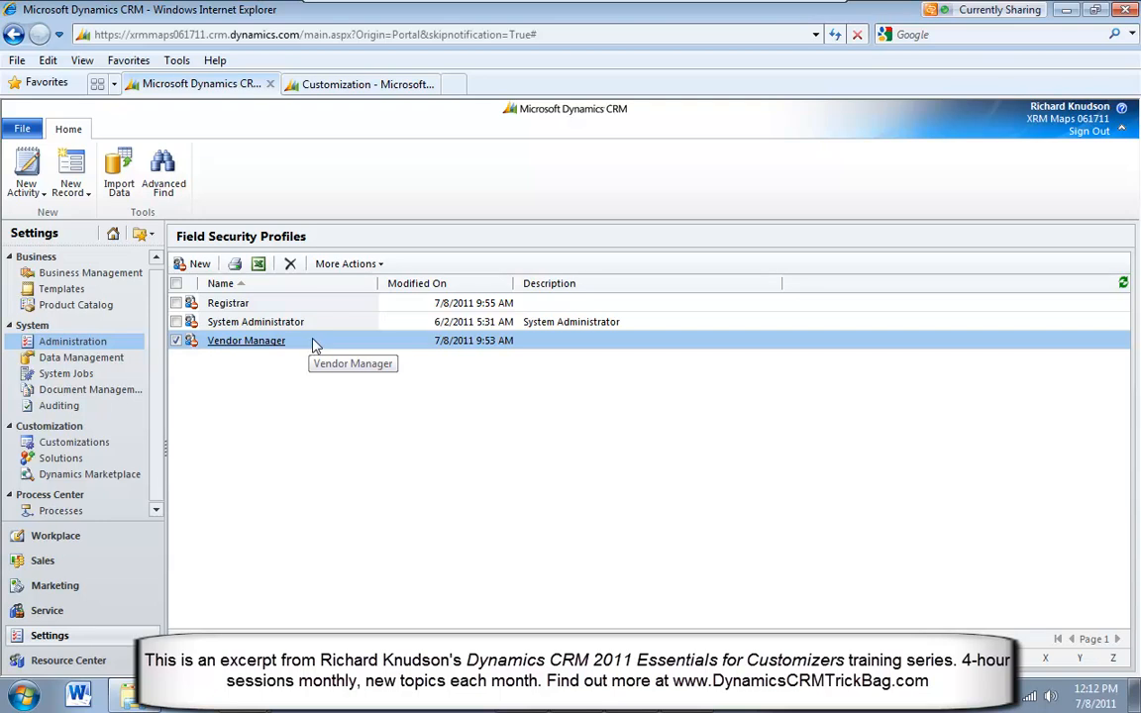
{"action": "double_click", "coordinate": [313, 344]}
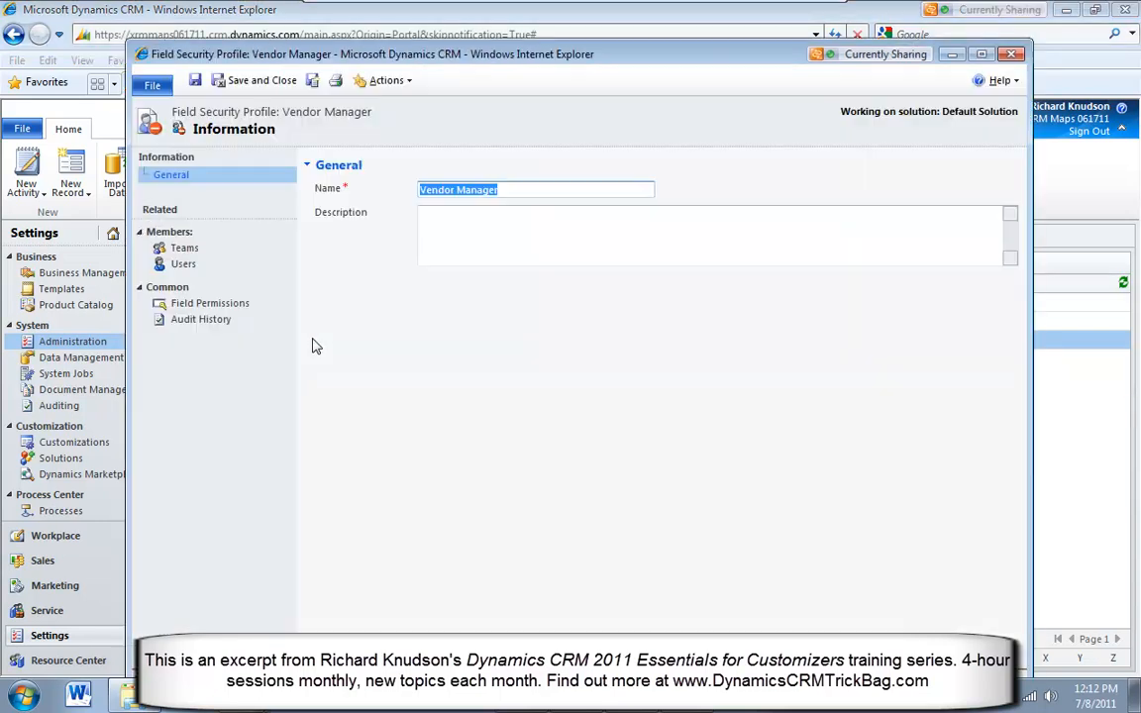
Examine the Vendor Manager profile's member teams, the lookup of teams that can be added, and its member users, adding none
{"action": "left_click", "coordinate": [190, 251]}
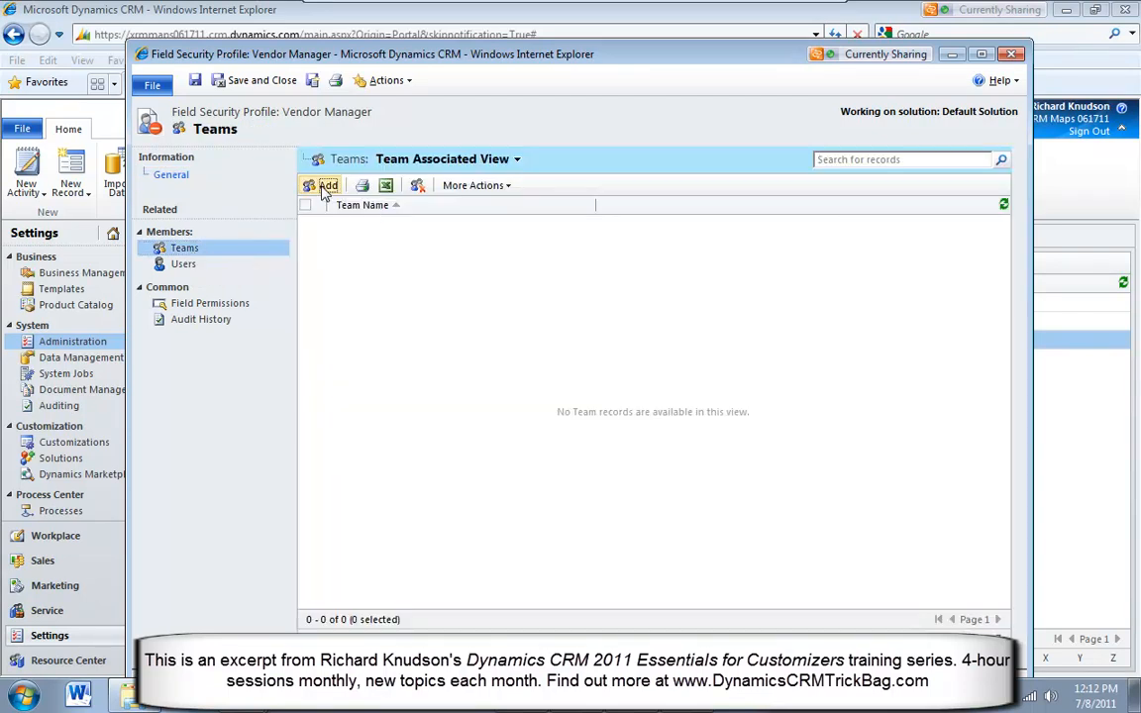
{"action": "left_click", "coordinate": [325, 186]}
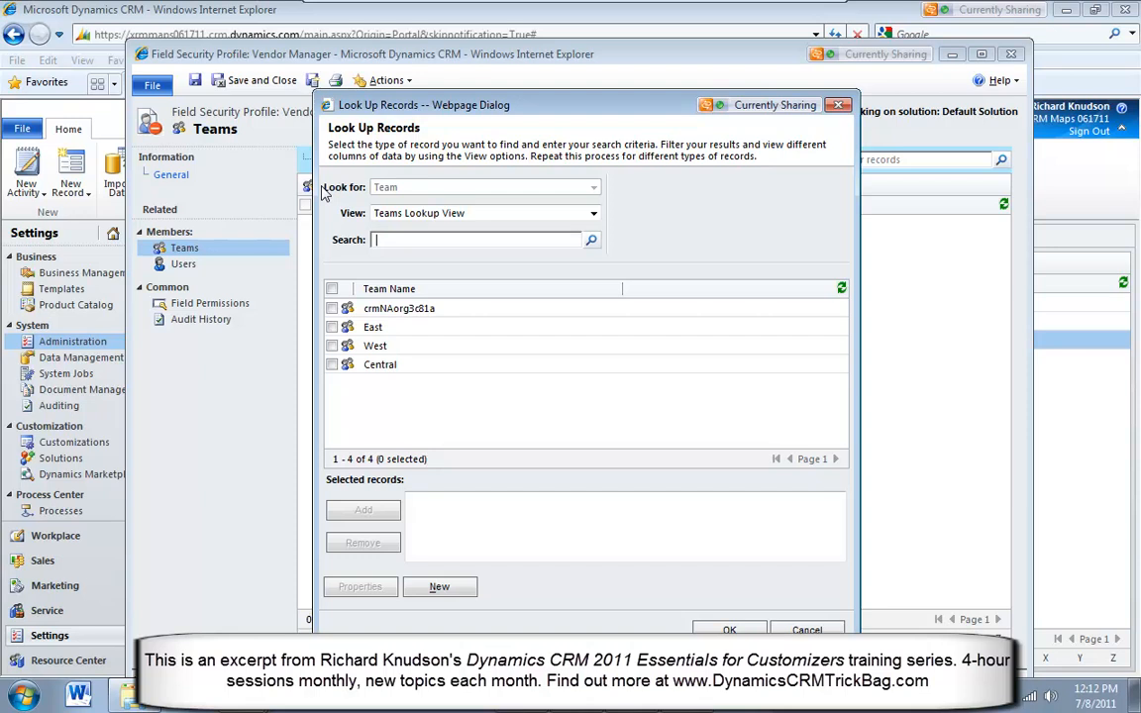
{"action": "left_click", "coordinate": [394, 333]}
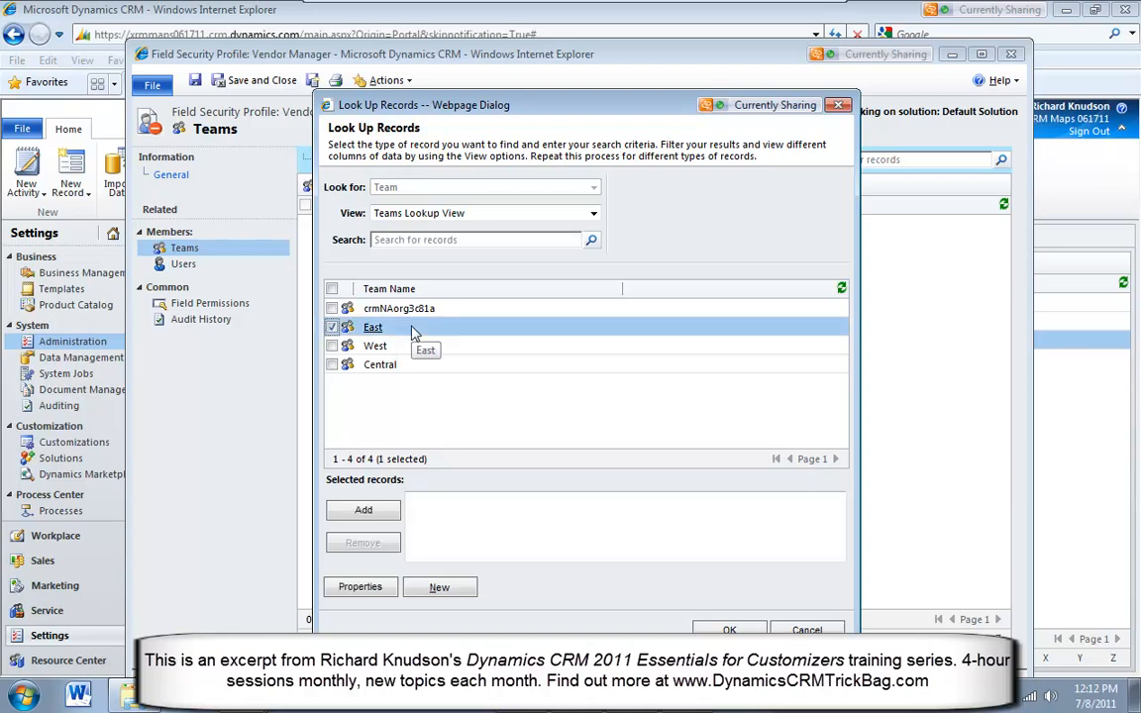
{"action": "left_click", "coordinate": [337, 329]}
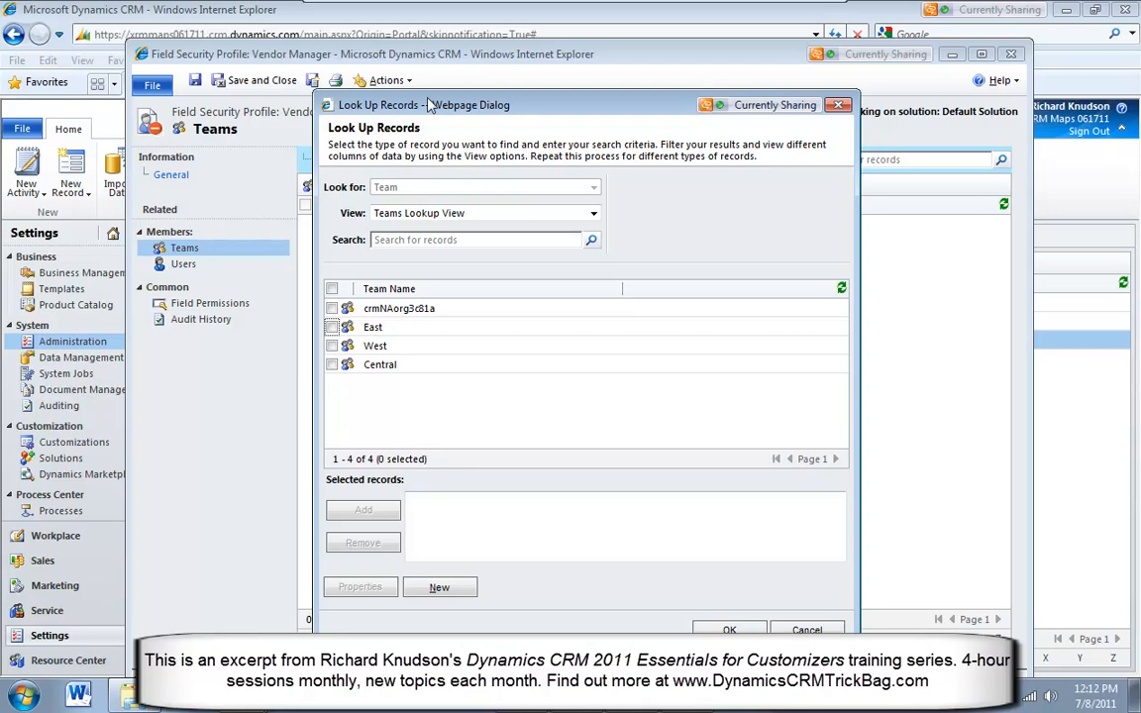
{"action": "left_click_drag", "start_coordinate": [429, 103], "coordinate": [425, 99]}
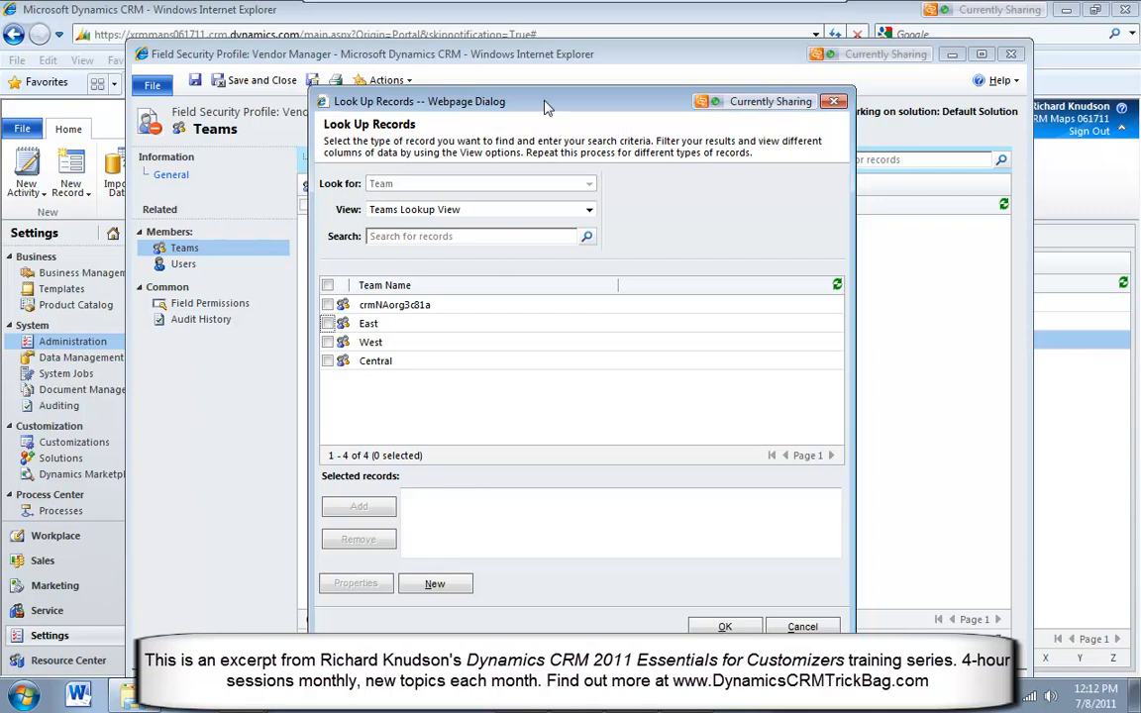
{"action": "left_click_drag", "start_coordinate": [481, 104], "coordinate": [476, 104]}
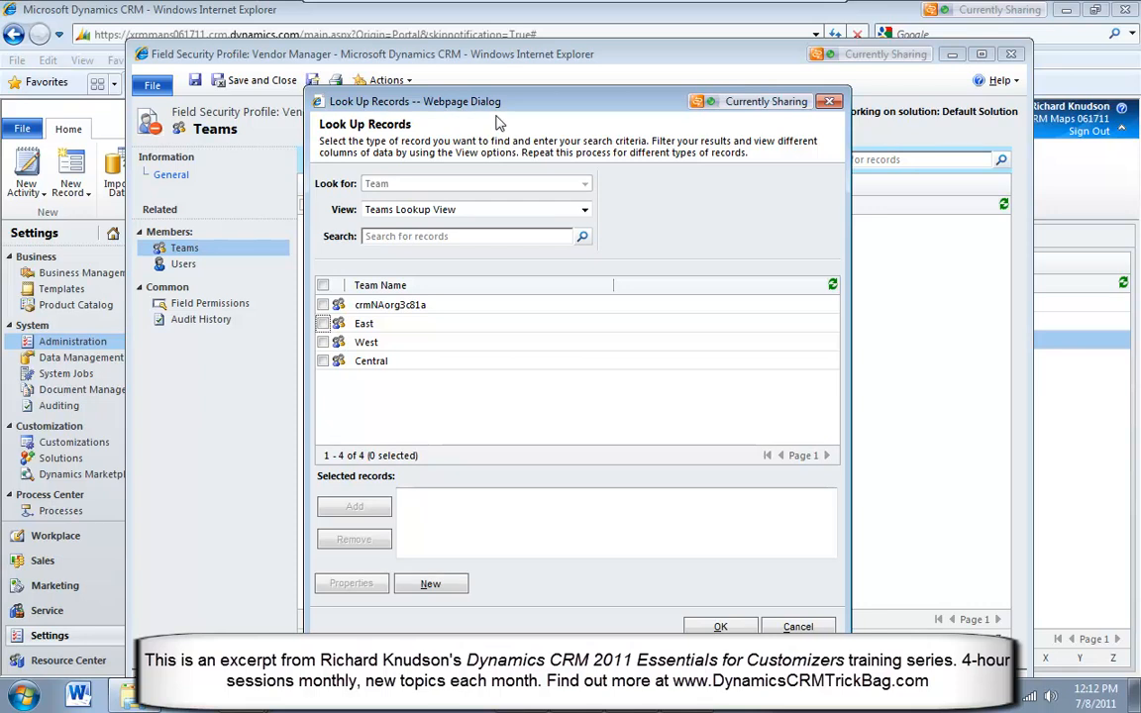
{"action": "left_click_drag", "start_coordinate": [451, 102], "coordinate": [450, 97]}
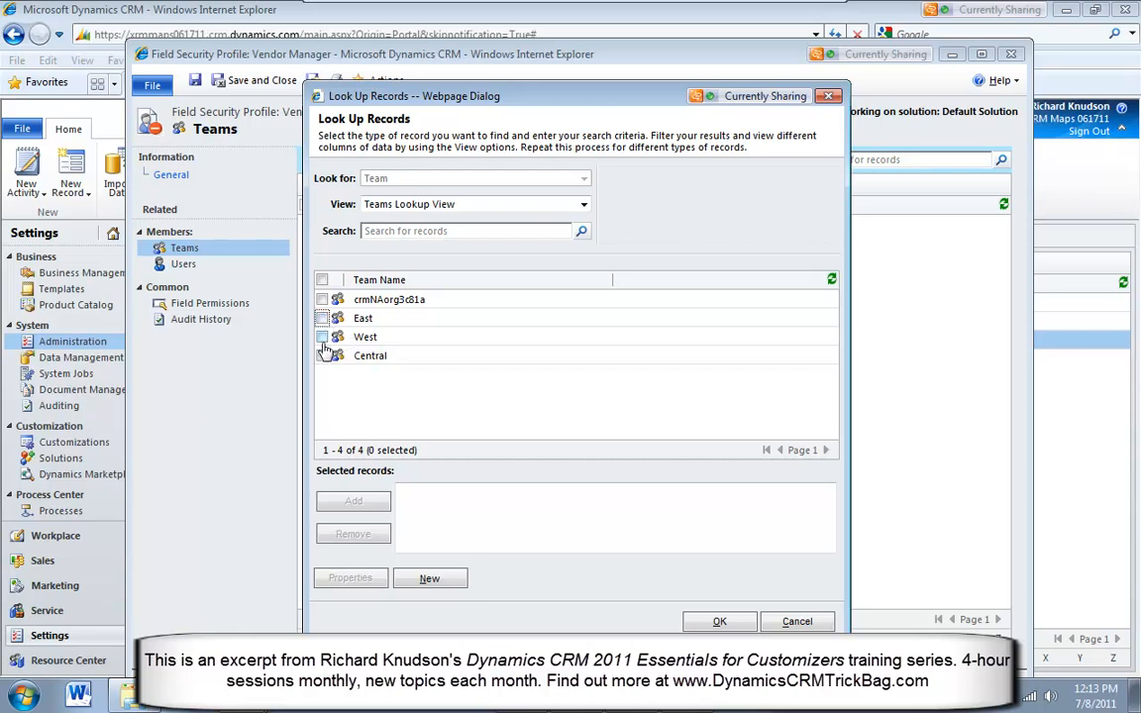
{"action": "left_click", "coordinate": [828, 97]}
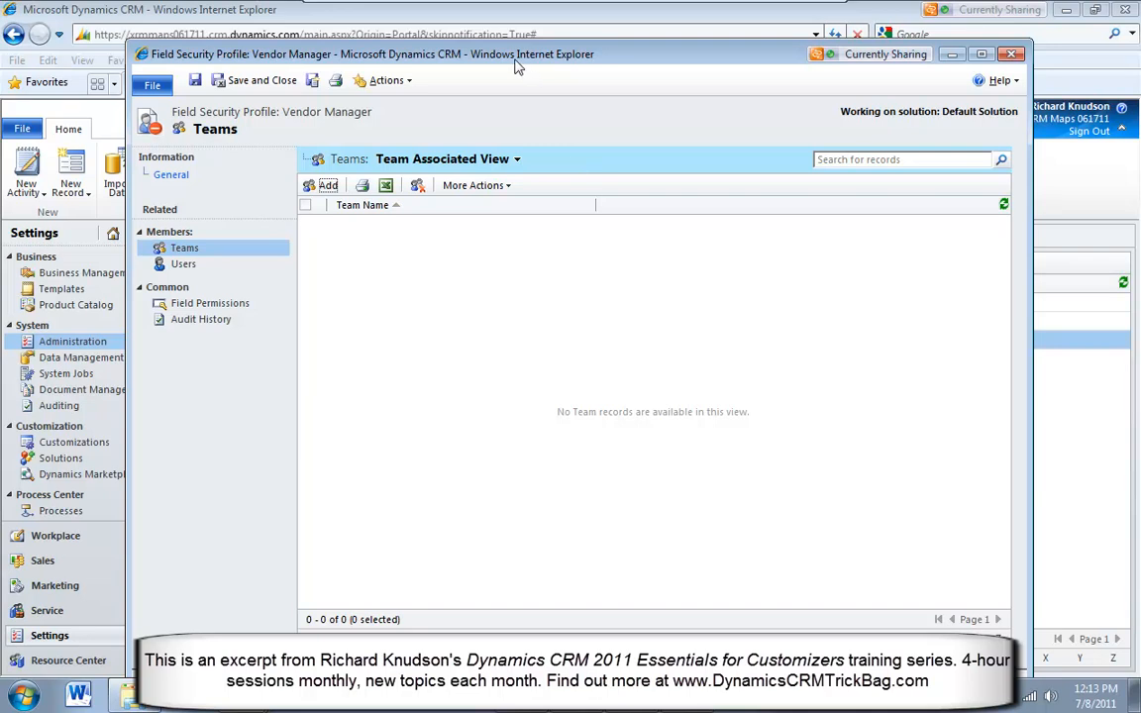
{"action": "left_click_drag", "start_coordinate": [516, 62], "coordinate": [513, 66]}
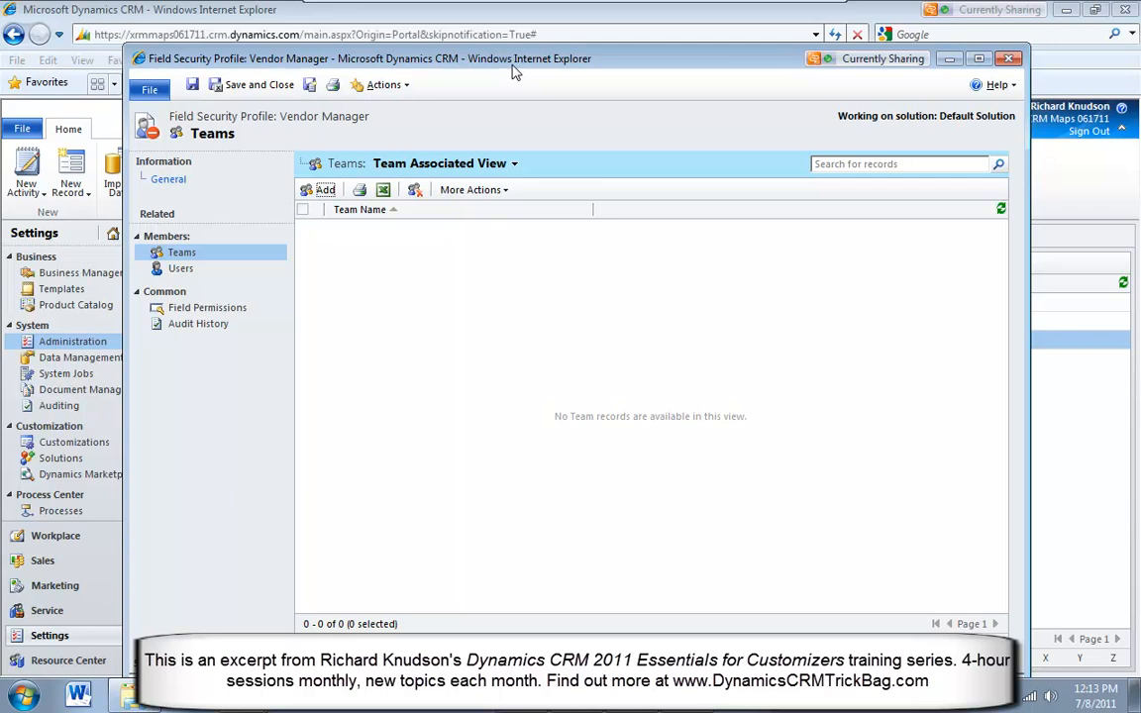
{"action": "left_click", "coordinate": [199, 274]}
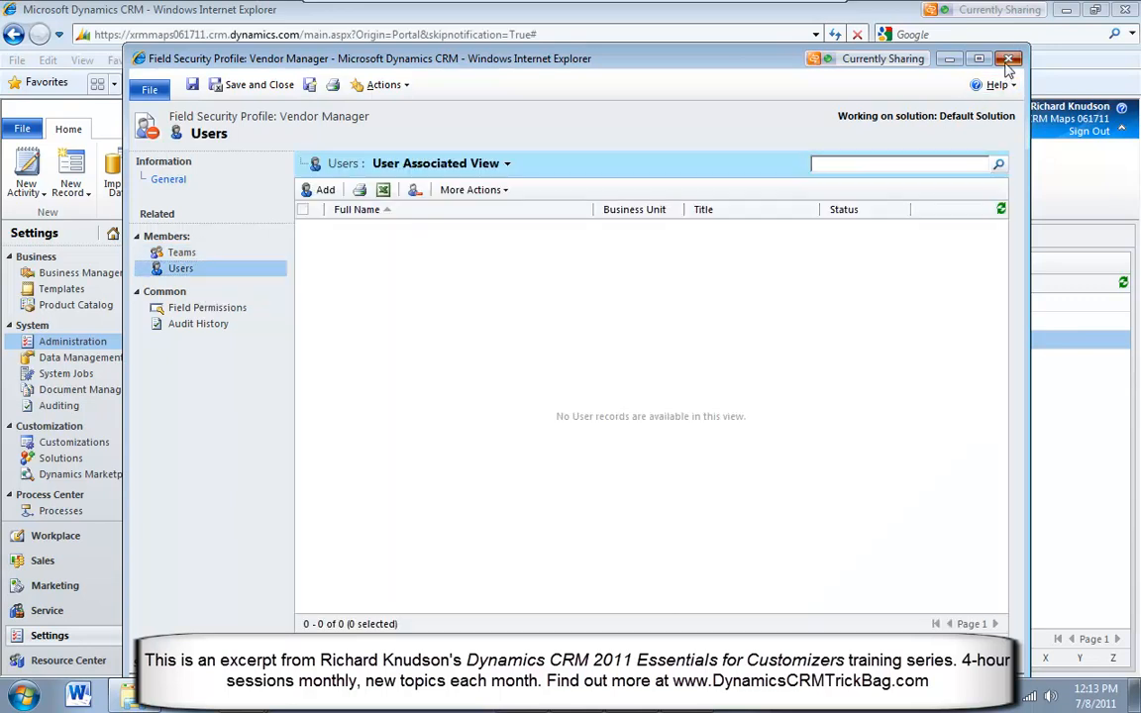
{"action": "left_click", "coordinate": [1008, 58]}
Open the Registrar field security profile, examine its member users and close the profile
{"action": "left_click", "coordinate": [295, 306]}
{"action": "double_click", "coordinate": [295, 306]}
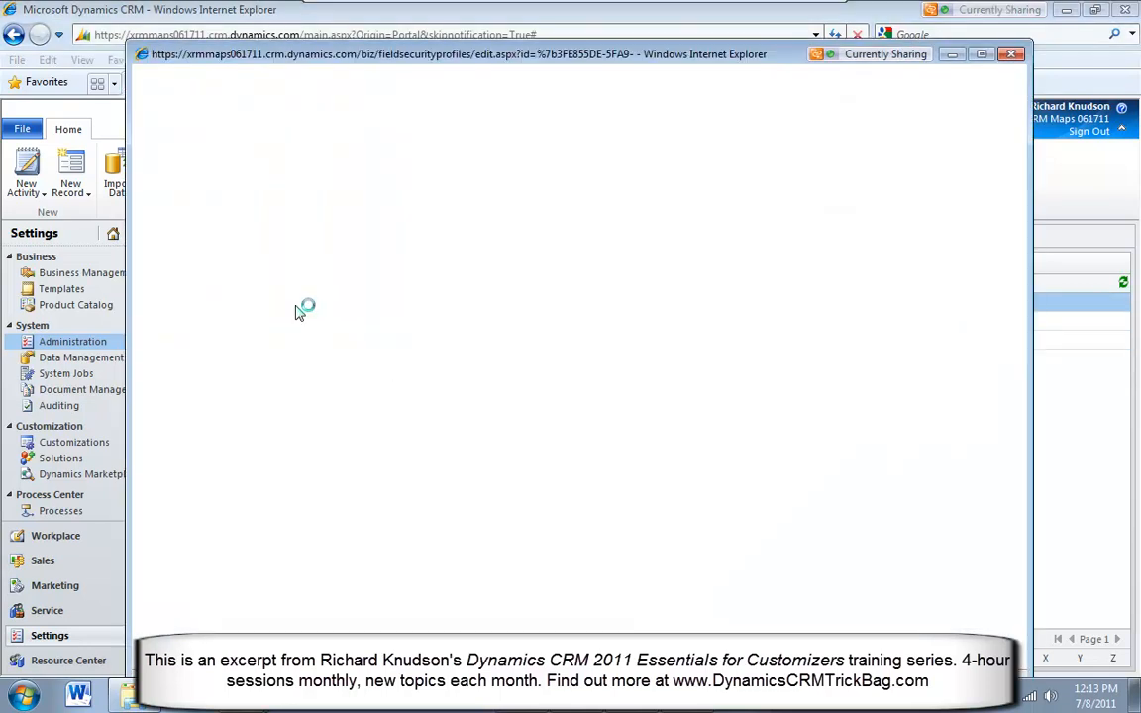
{"action": "left_click", "coordinate": [501, 232]}
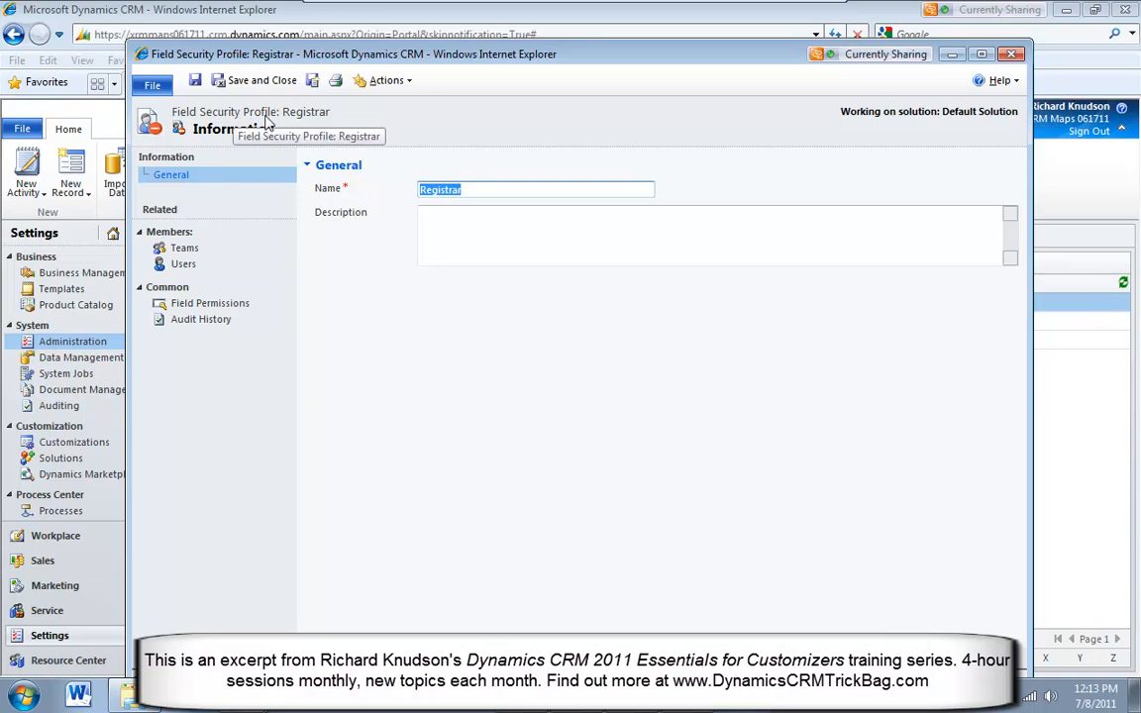
{"action": "left_click", "coordinate": [184, 265]}
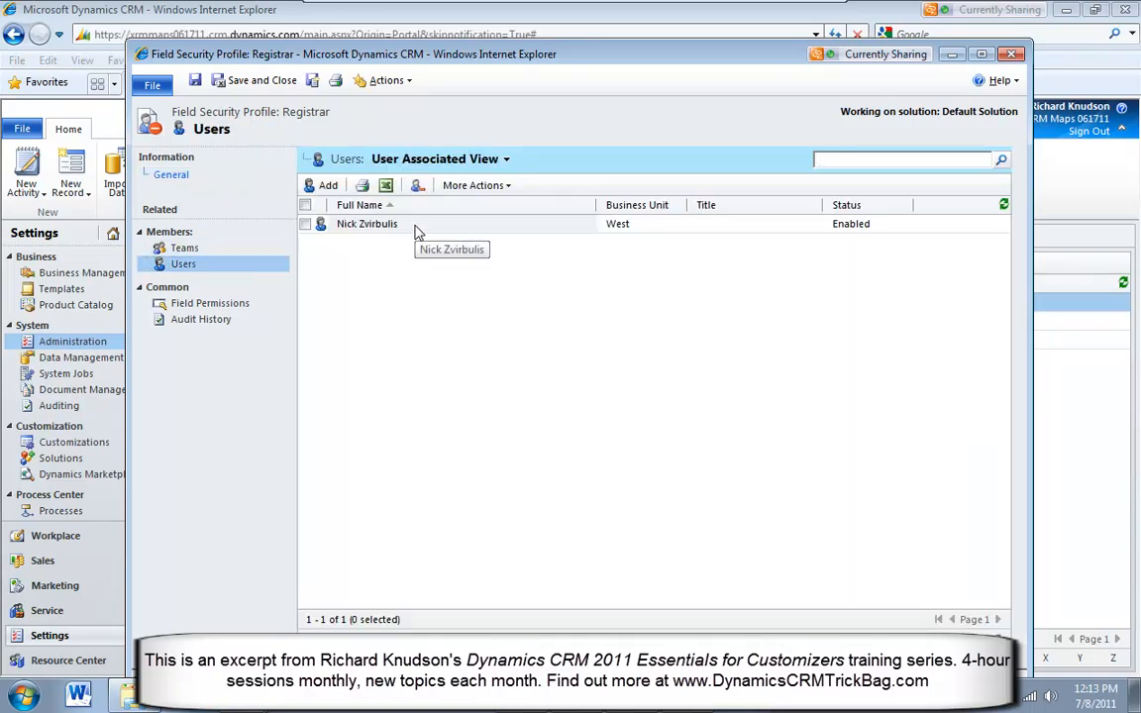
{"action": "left_click", "coordinate": [417, 232]}
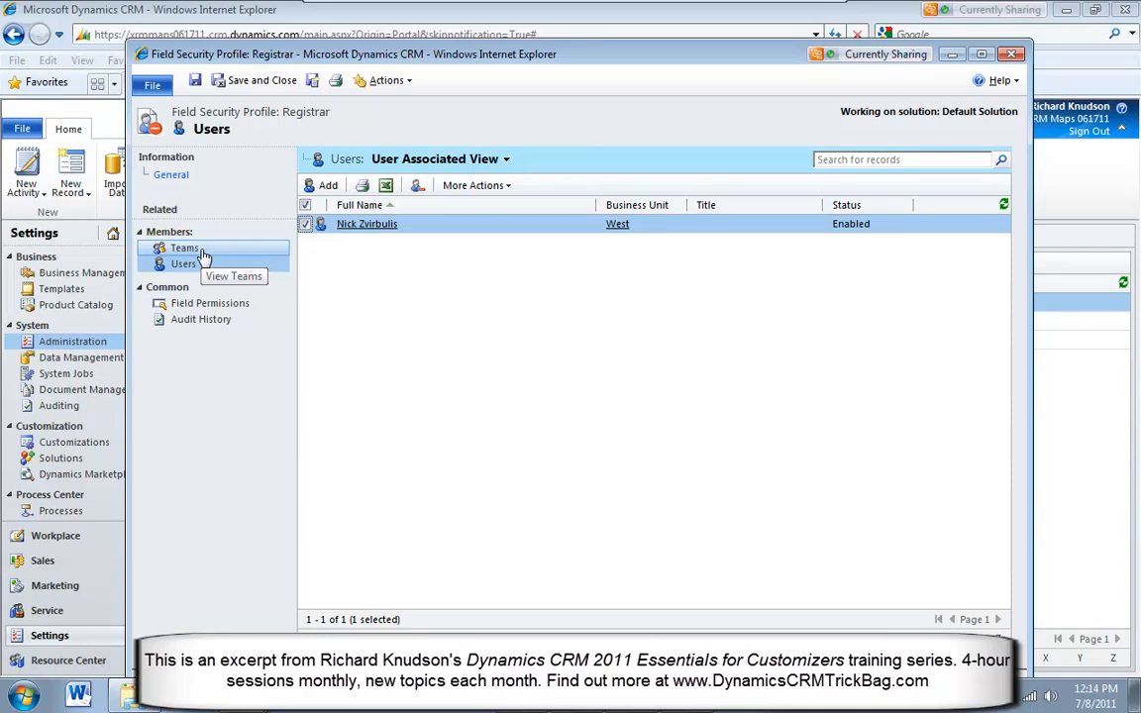
{"action": "left_click", "coordinate": [1012, 55]}
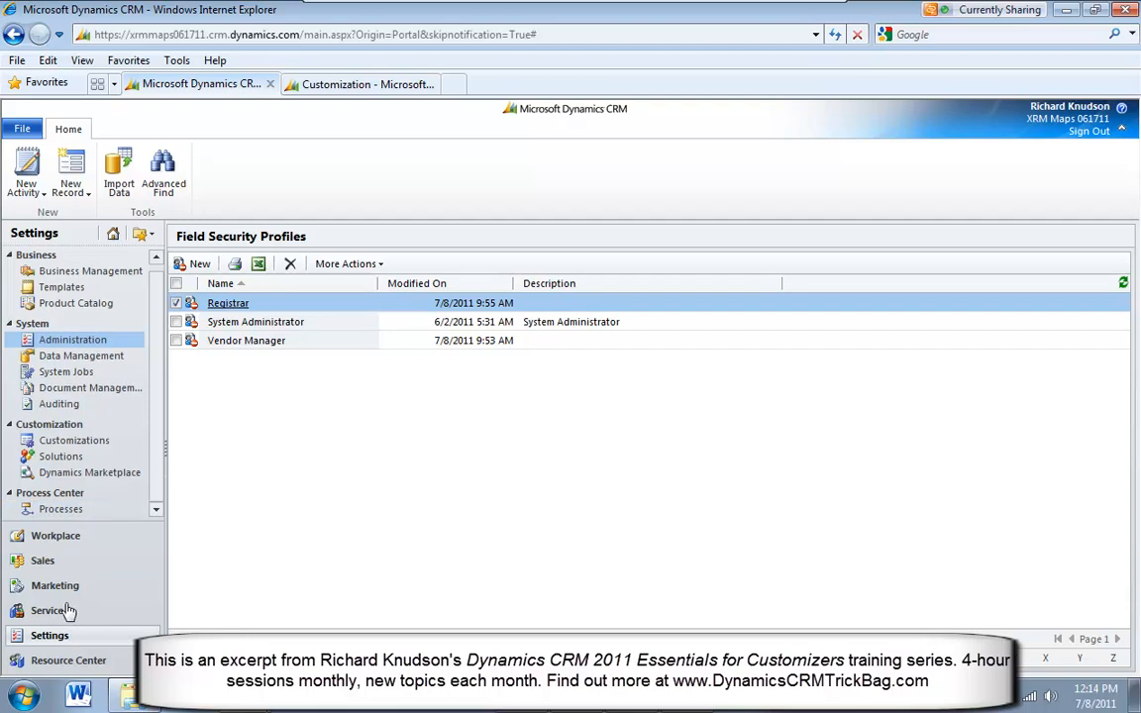
Open the listed registration record from the active registrations in the Workplace area
{"action": "left_click", "coordinate": [69, 535]}
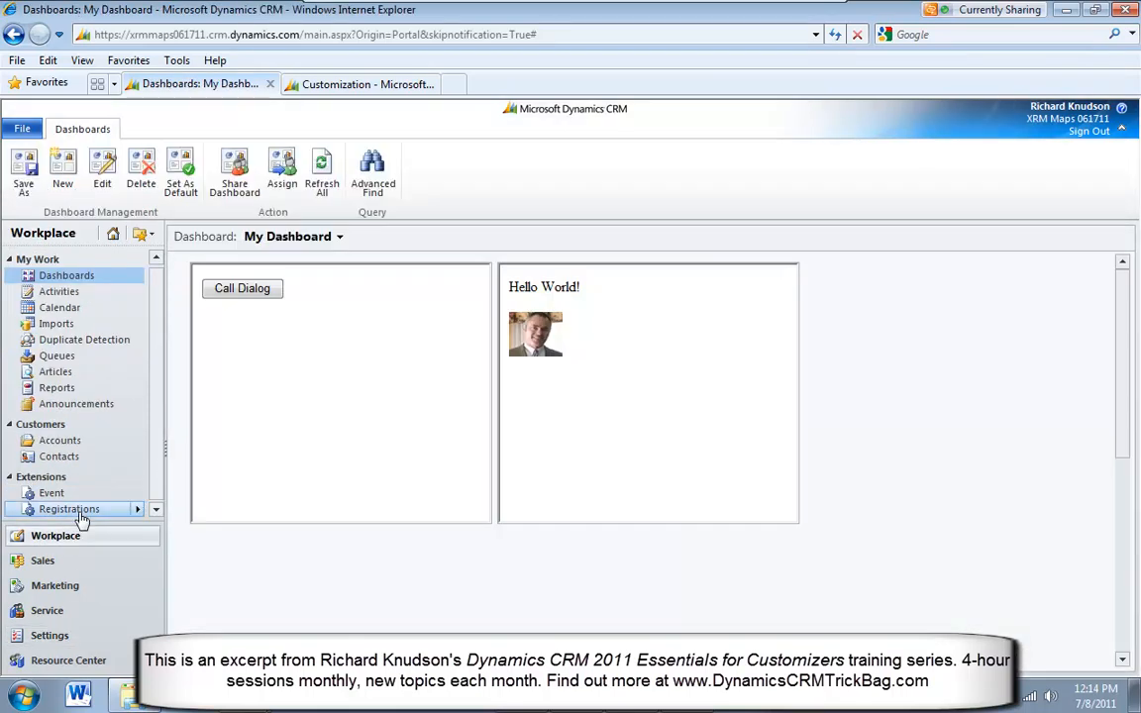
{"action": "left_click", "coordinate": [75, 509]}
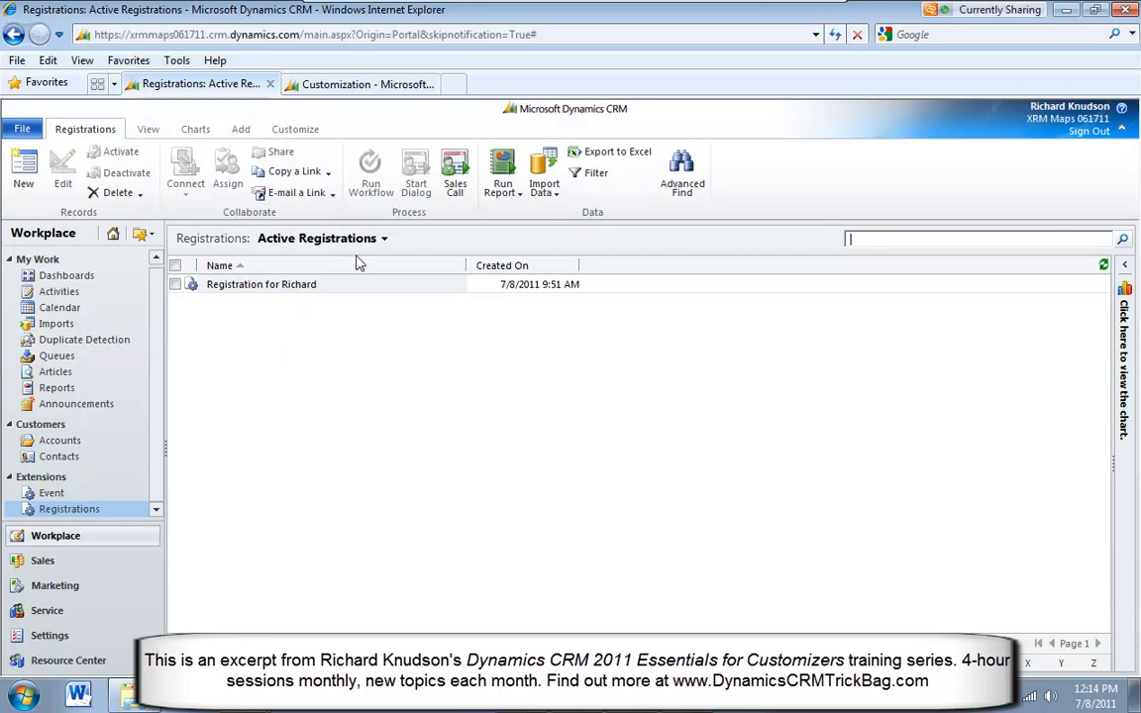
{"action": "left_click", "coordinate": [349, 294]}
{"action": "double_click", "coordinate": [349, 294]}
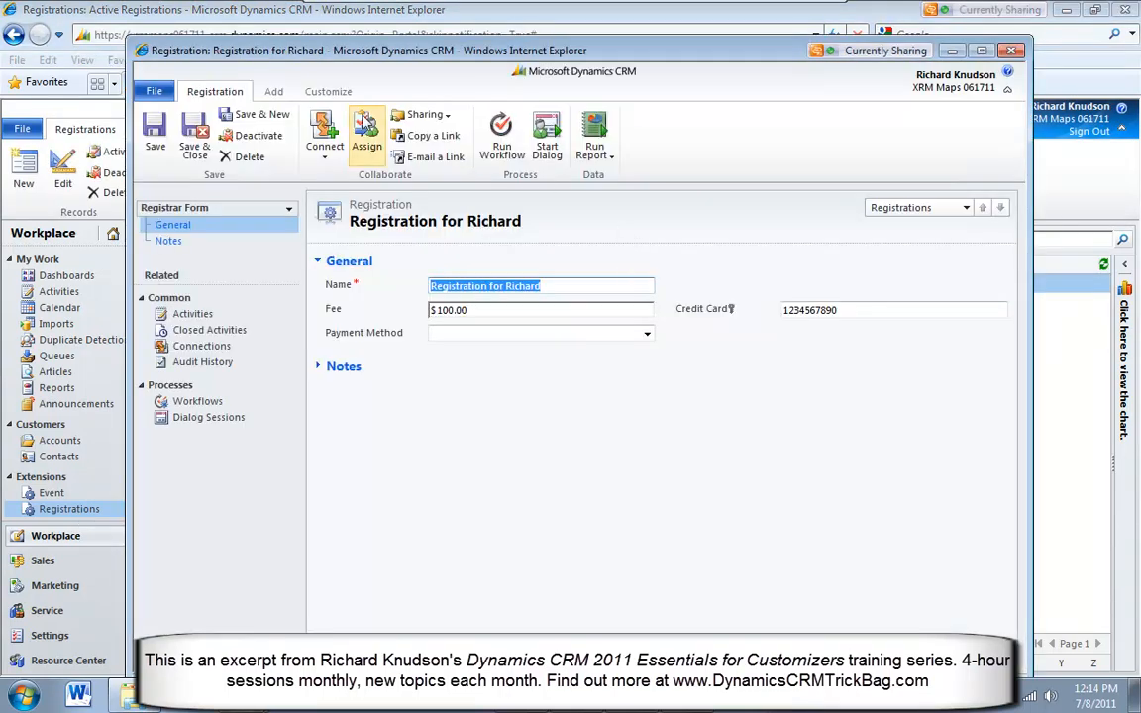
Examine the Registrar Form layout of the registration record in the form editor, then close the editor
{"action": "left_click", "coordinate": [328, 91]}
{"action": "left_click", "coordinate": [154, 122]}
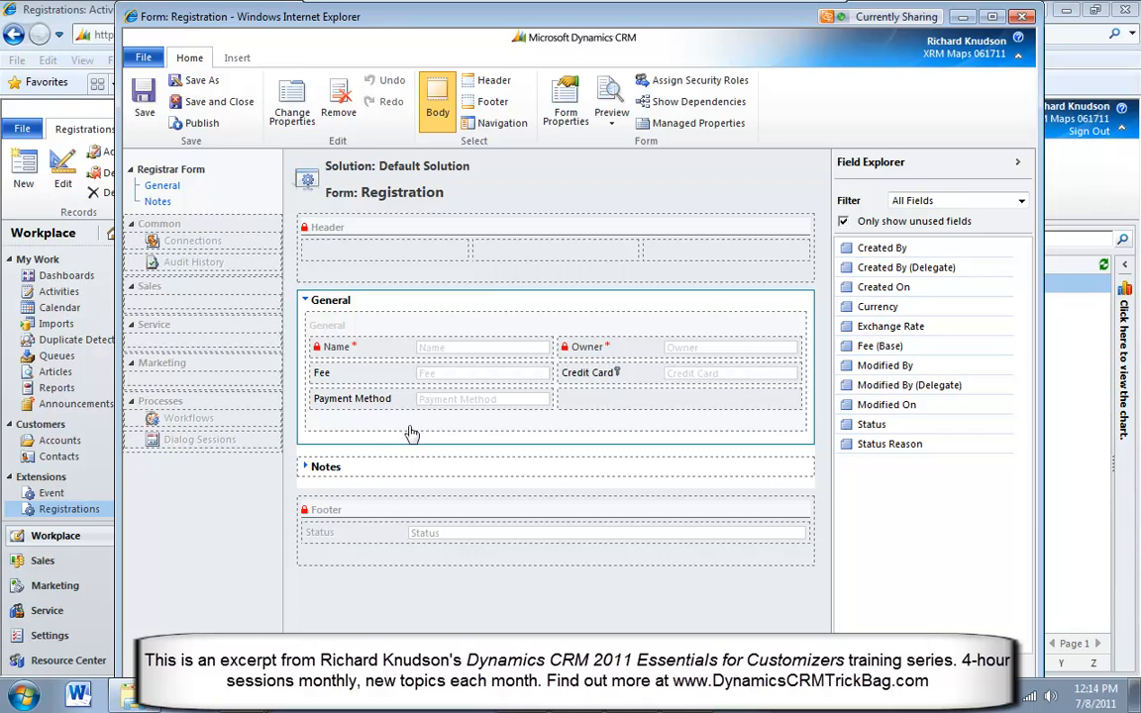
{"action": "left_click", "coordinate": [1022, 16]}
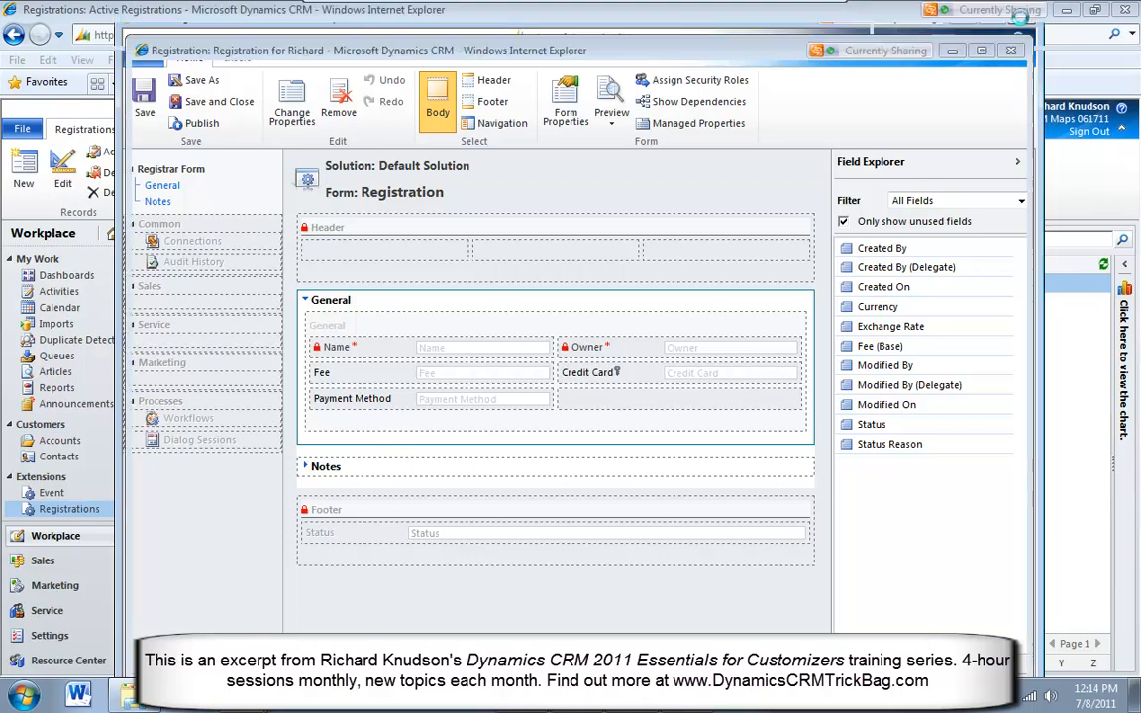
Publish the Registration entity and open its list of forms in the Default Solution
{"action": "left_click", "coordinate": [248, 137]}
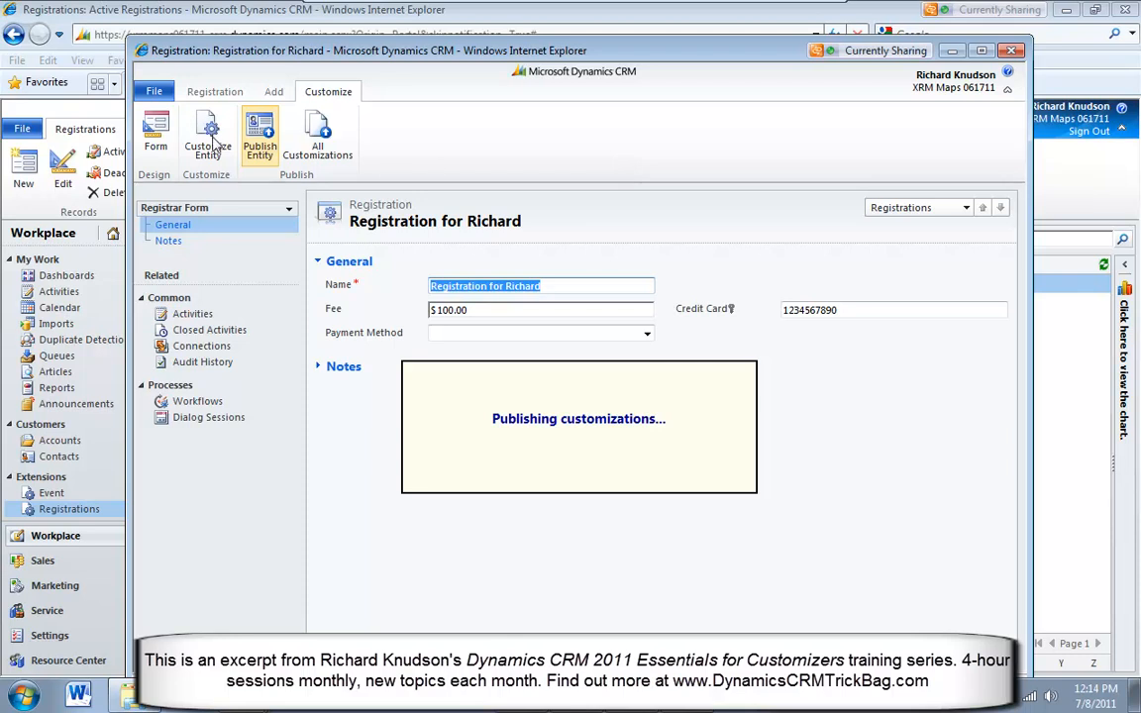
{"action": "left_click", "coordinate": [220, 135]}
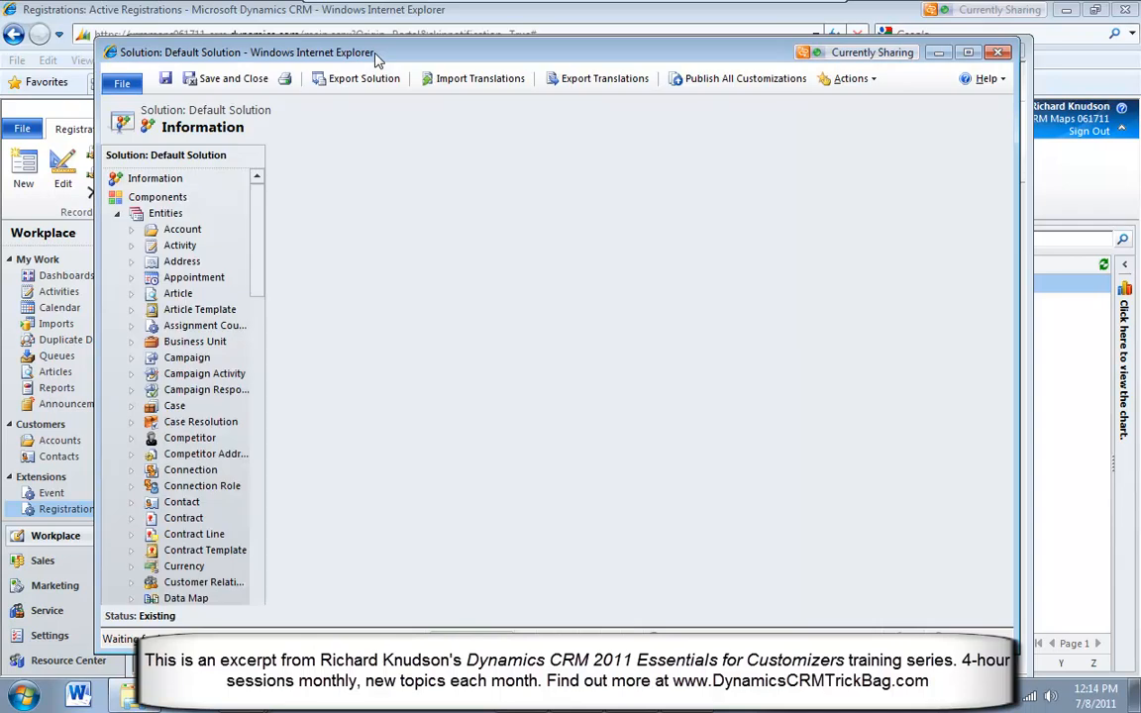
{"action": "left_click_drag", "start_coordinate": [258, 402], "coordinate": [262, 428]}
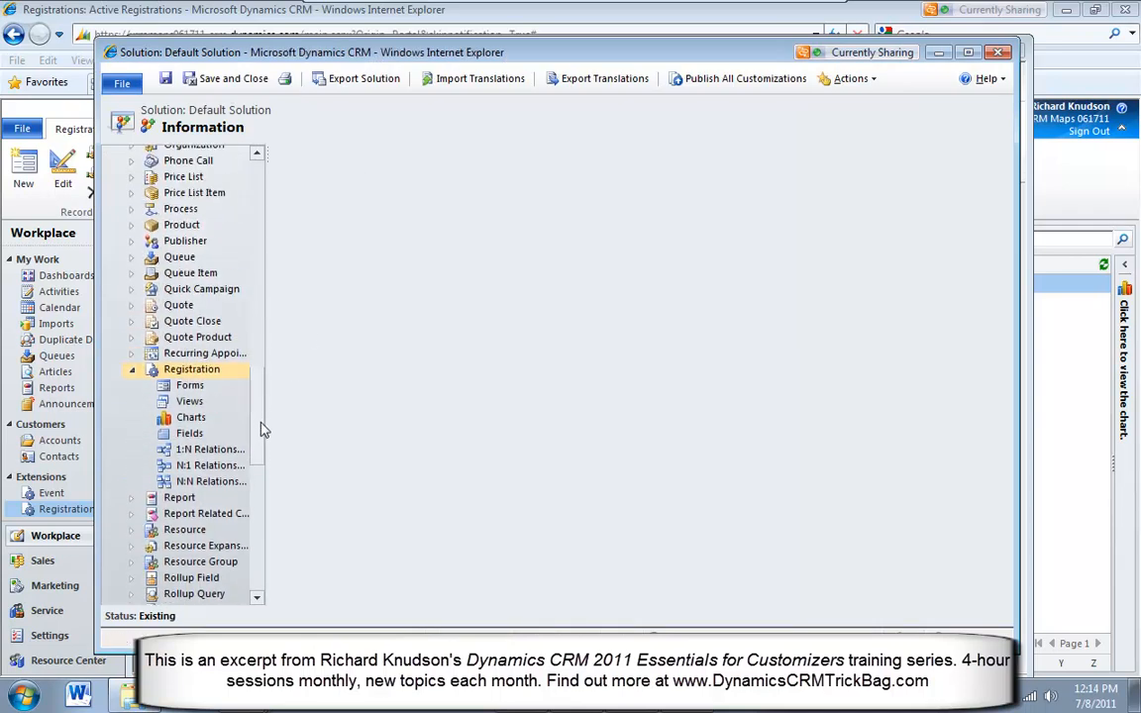
{"action": "left_click", "coordinate": [190, 387]}
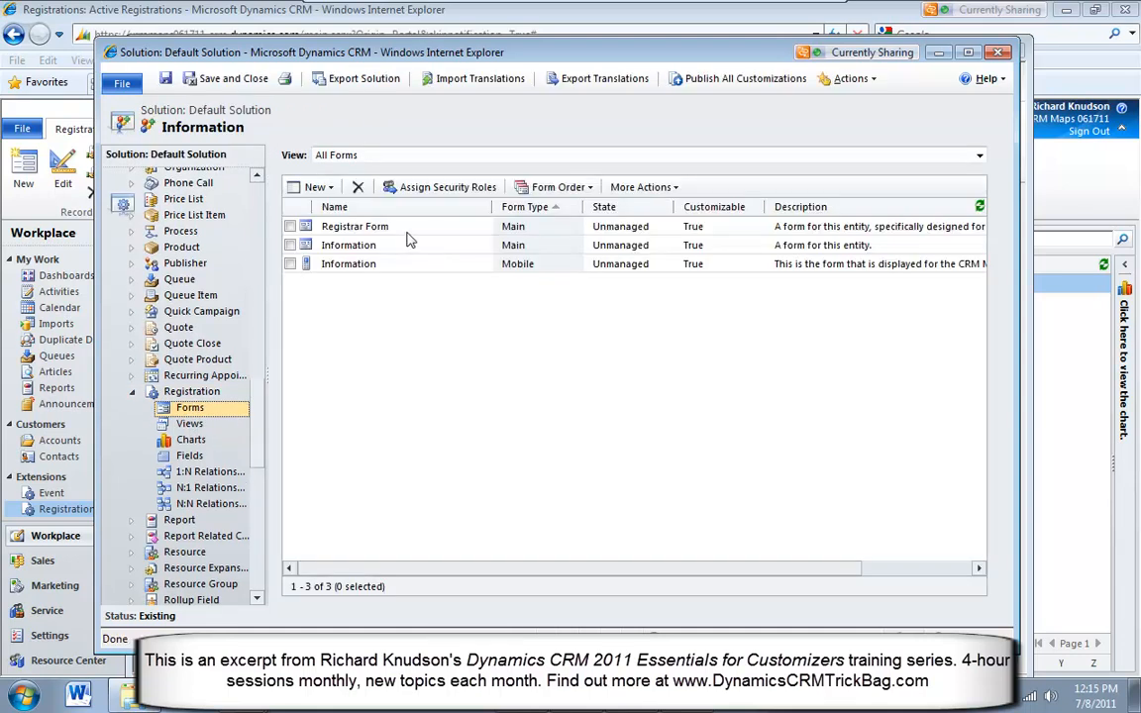
Examine the Registrar Form's layout and the security roles it is displayed to, leaving both unchanged
{"action": "left_click", "coordinate": [411, 232]}
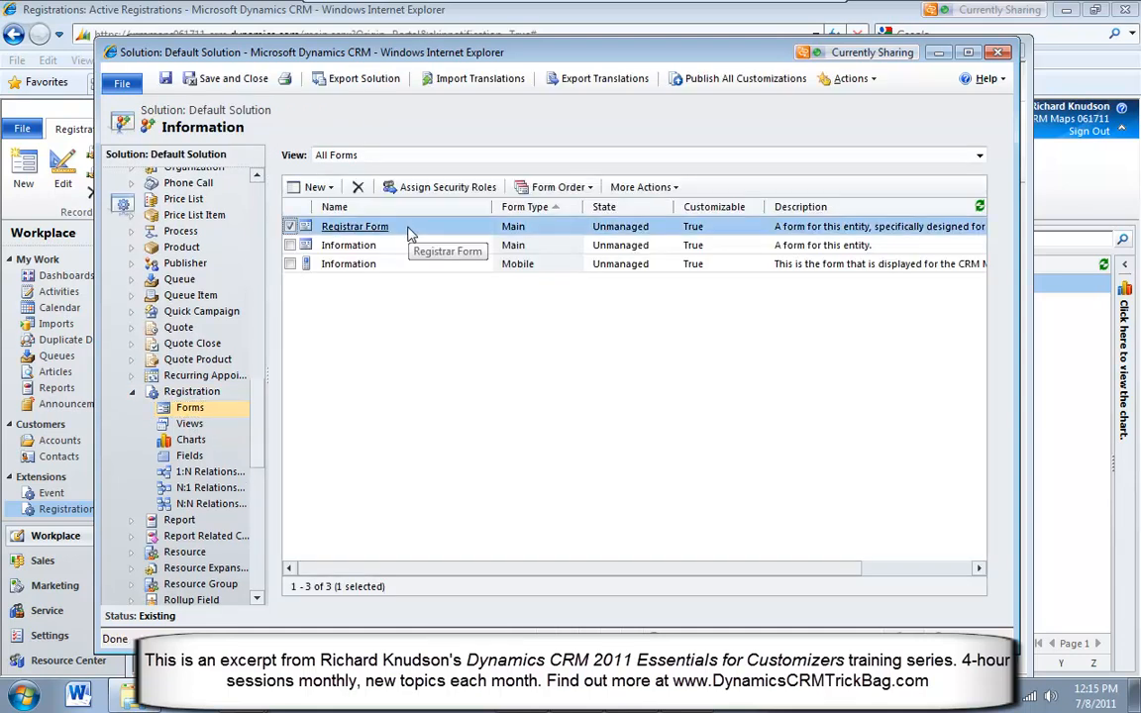
{"action": "double_click", "coordinate": [411, 232]}
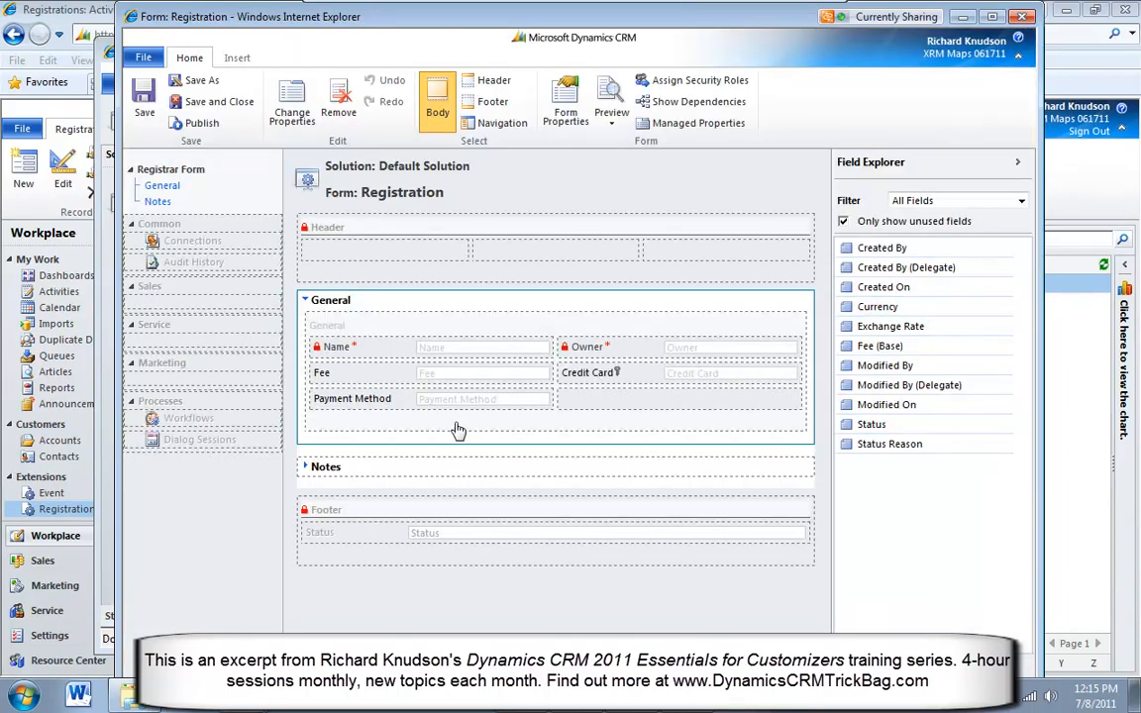
{"action": "left_click", "coordinate": [1021, 17]}
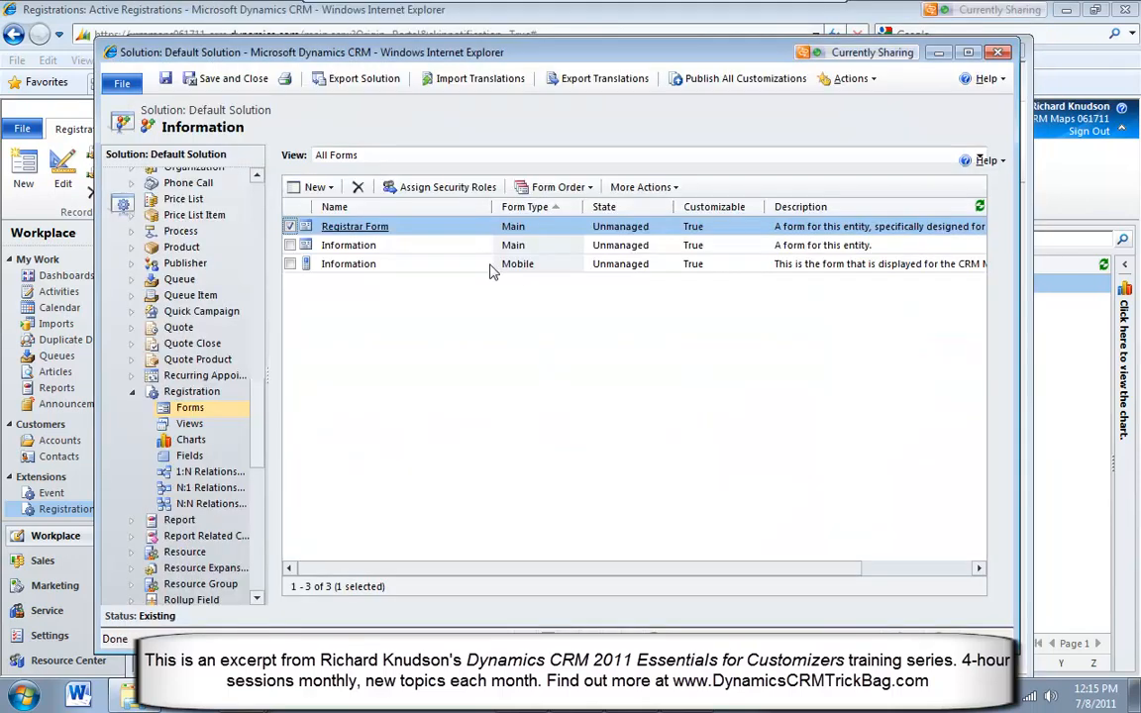
{"action": "left_click", "coordinate": [453, 190]}
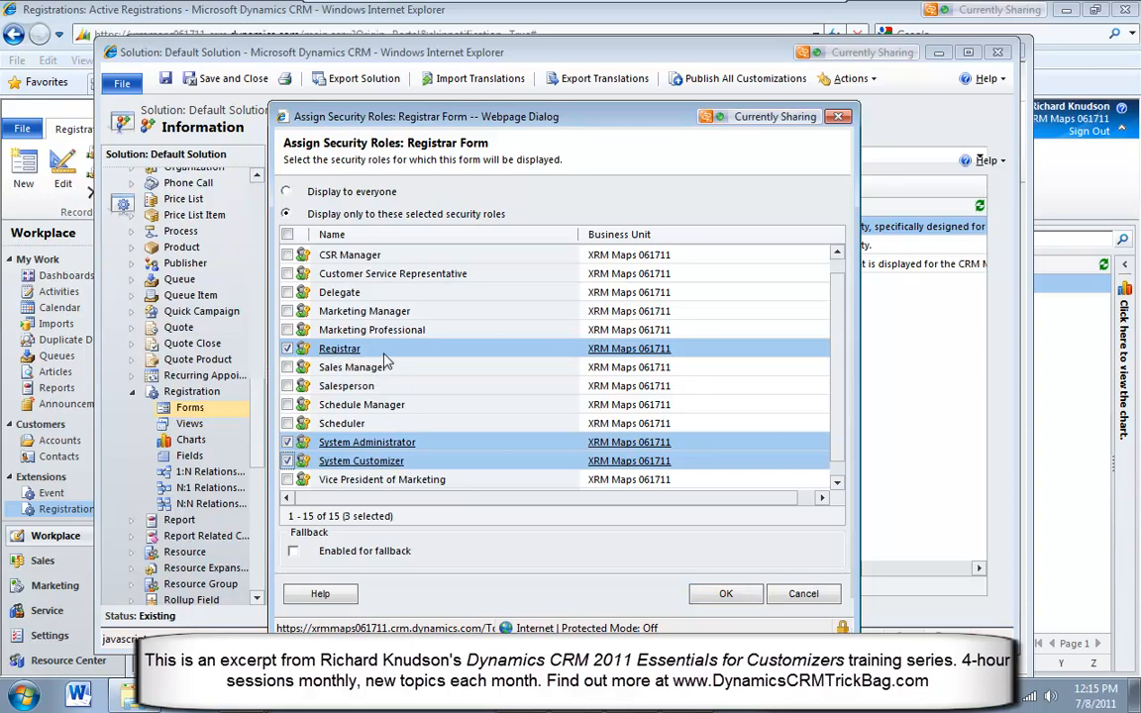
{"action": "left_click", "coordinate": [798, 595]}
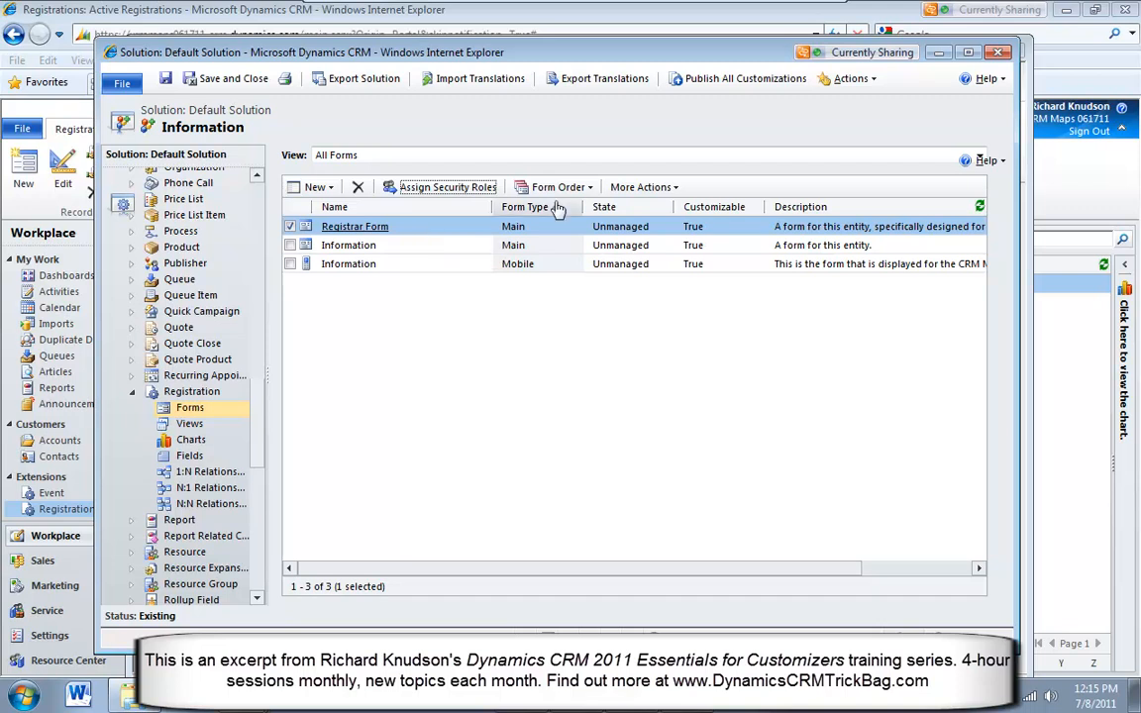
Close the Default Solution, save and close the open registration record, and sign out of the current account
{"action": "left_click", "coordinate": [1000, 52]}
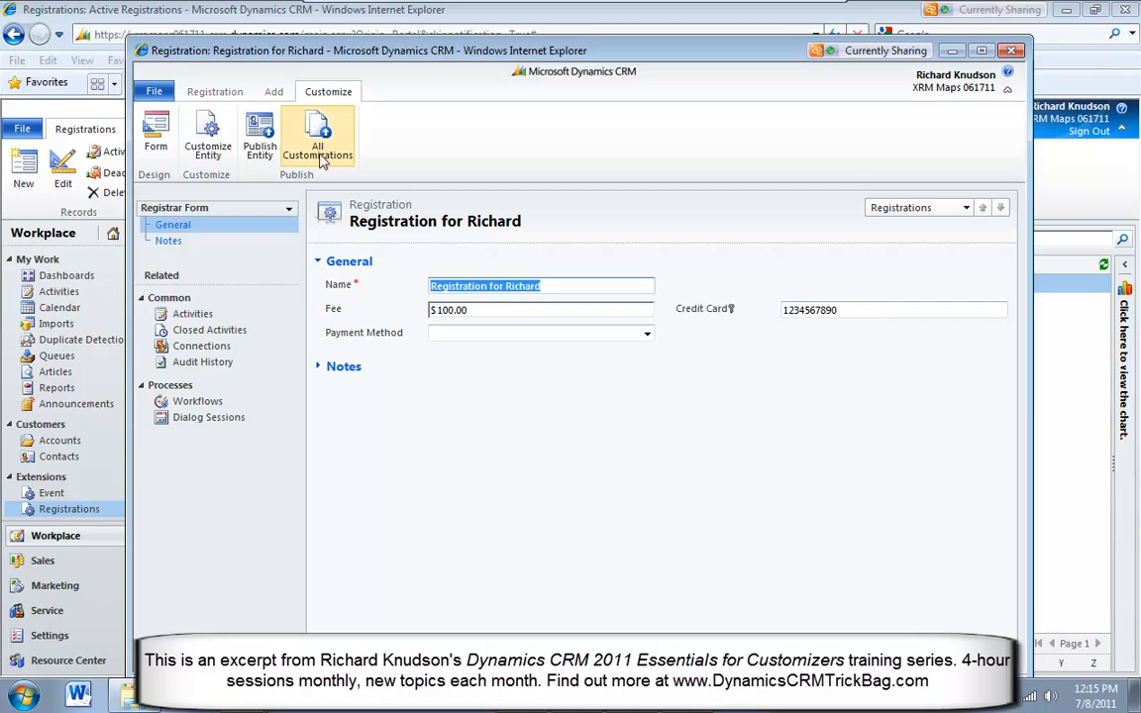
{"action": "left_click", "coordinate": [214, 91]}
{"action": "left_click", "coordinate": [191, 148]}
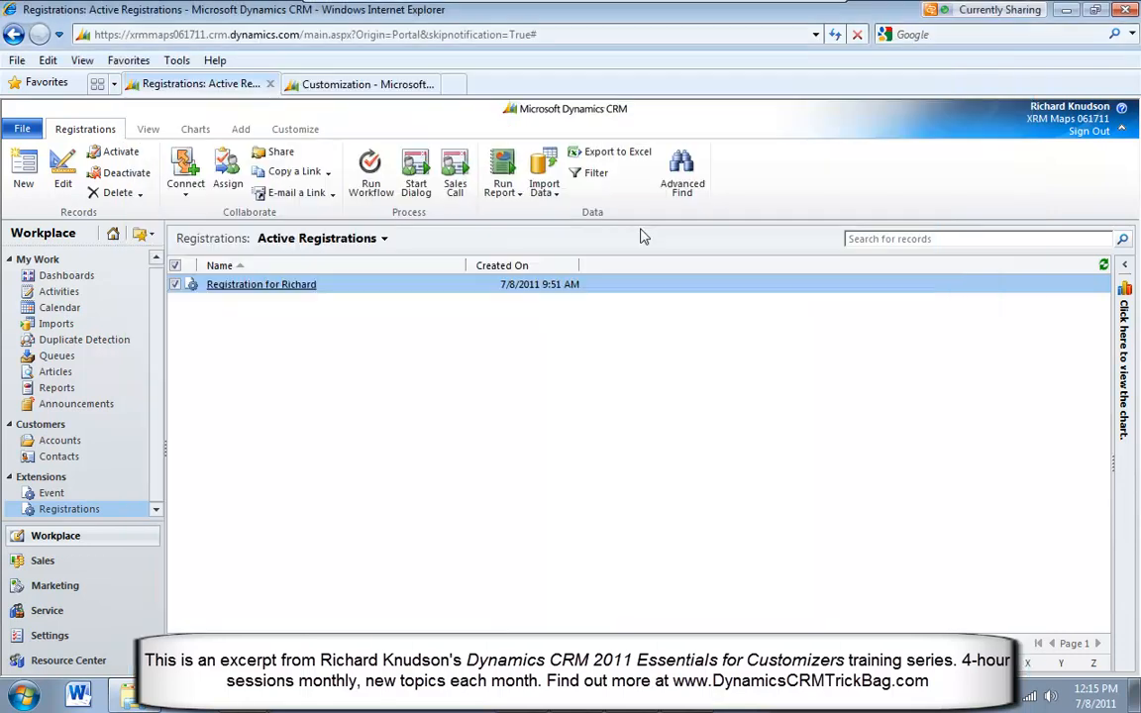
{"action": "left_click", "coordinate": [1089, 132]}
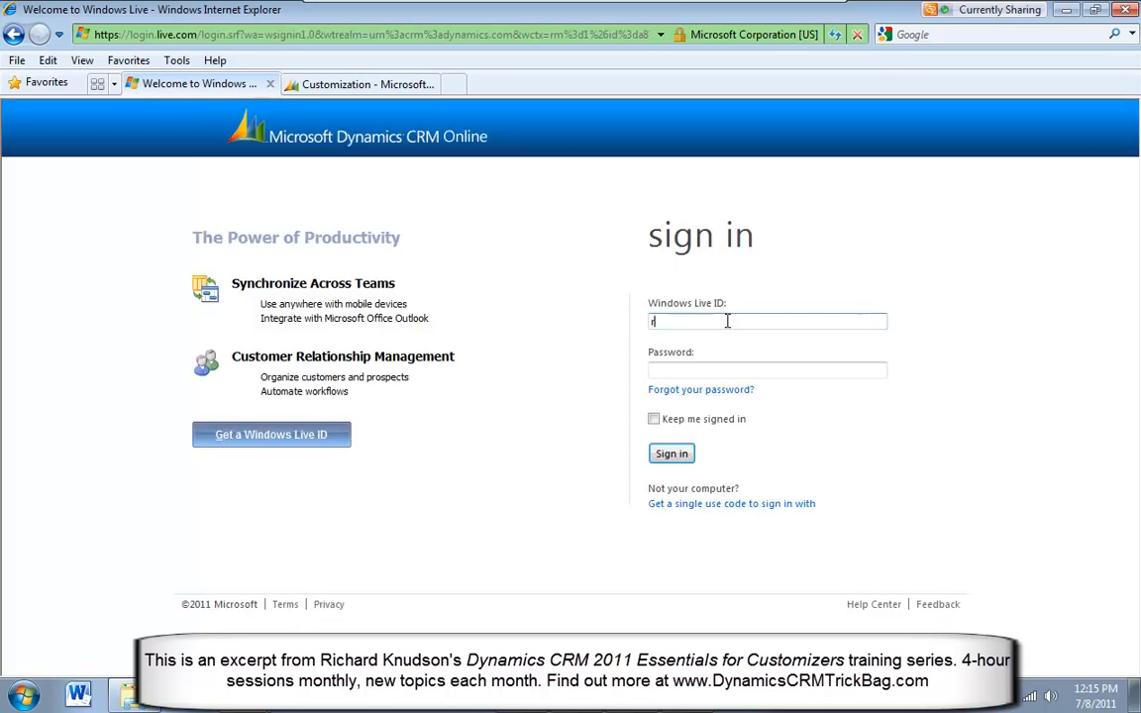
Sign in to Microsoft Dynamics CRM Online as the second user with the Windows Live ID e-mail and account password
{"action": "key", "text": "Tab"}
{"action": "type", "text": "•"}
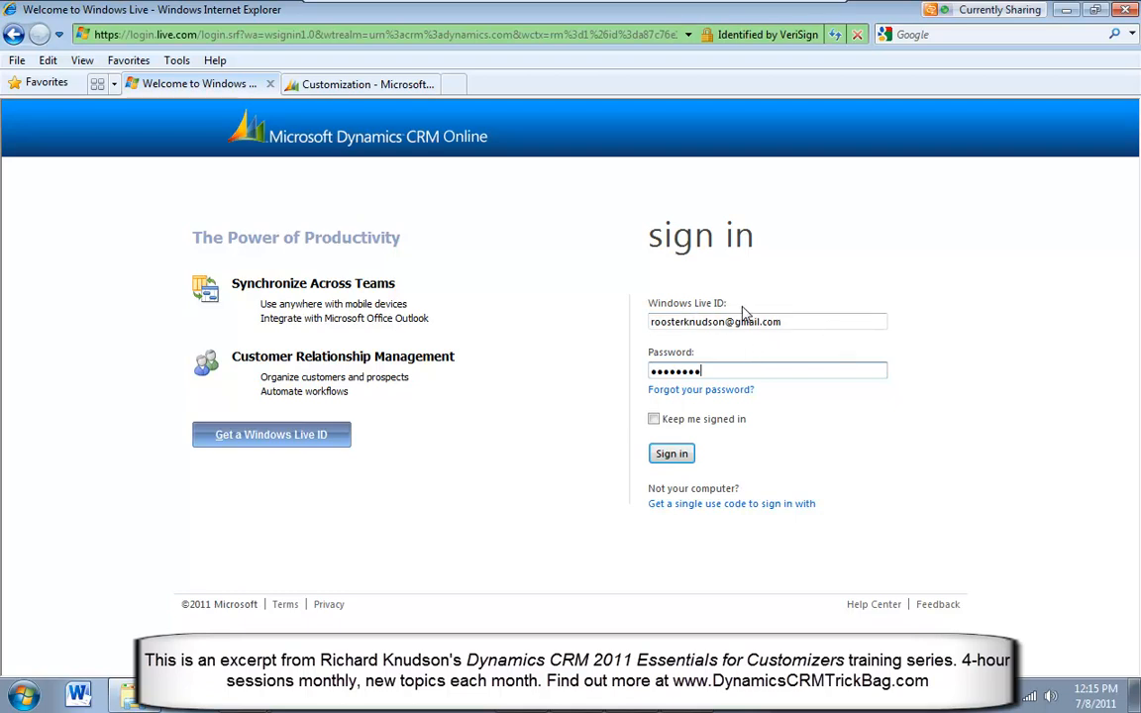
{"action": "left_click", "coordinate": [804, 320]}
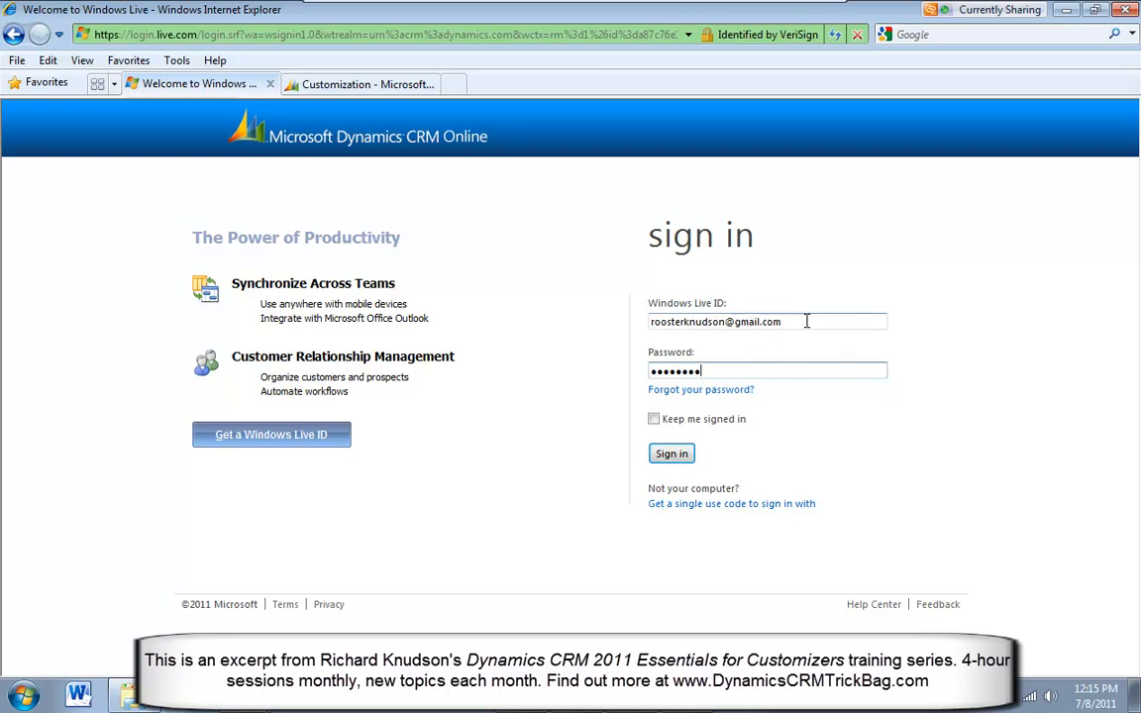
{"action": "left_click", "coordinate": [673, 455]}
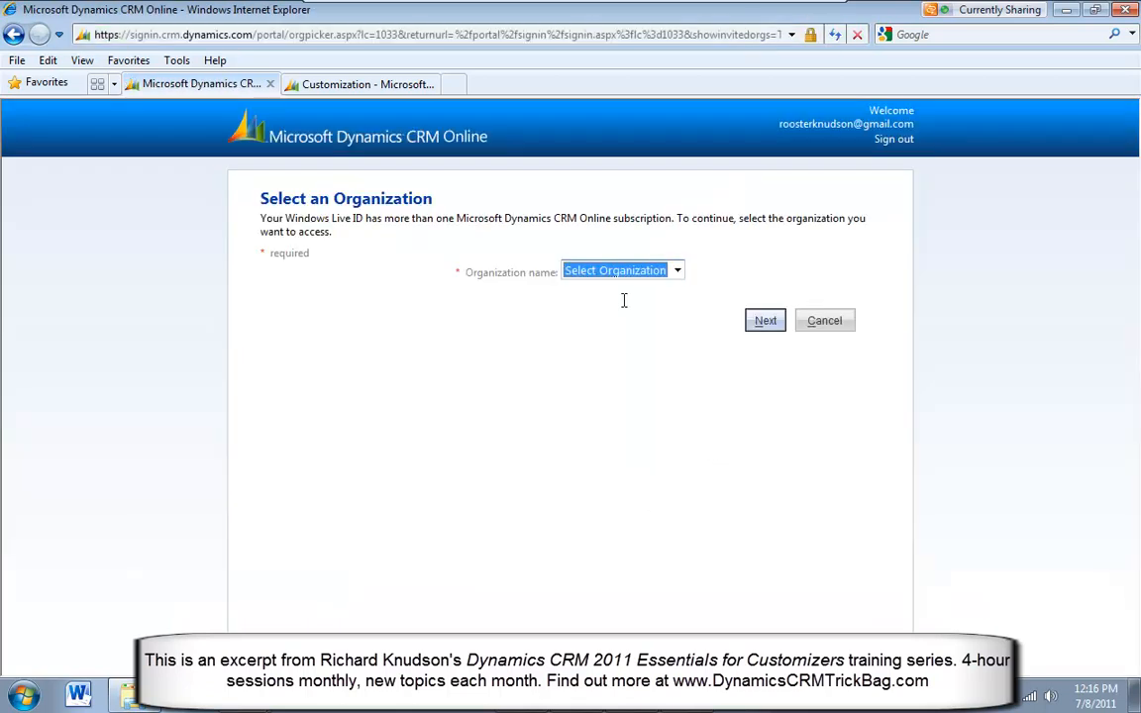
Select the XRM Maps 061711 organization and continue into it
{"action": "left_click", "coordinate": [622, 275]}
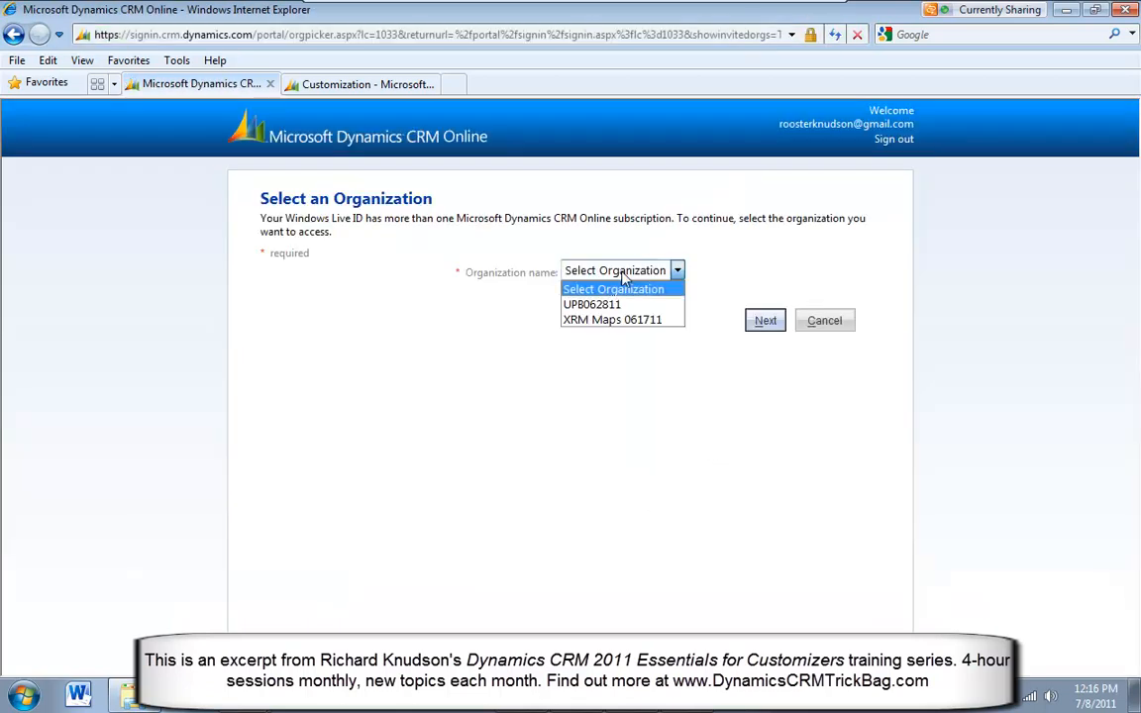
{"action": "left_click", "coordinate": [578, 321]}
{"action": "left_click", "coordinate": [763, 321]}
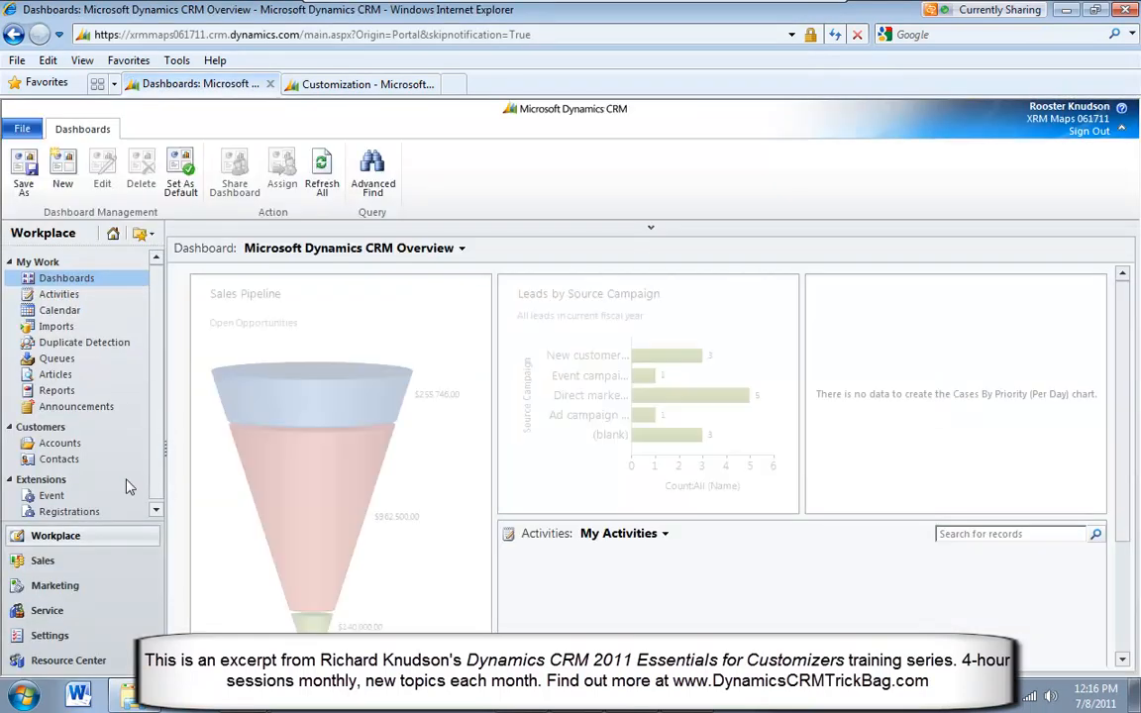
Open the listed registration record from the Workplace's active registrations as the second user
{"action": "left_click", "coordinate": [84, 509]}
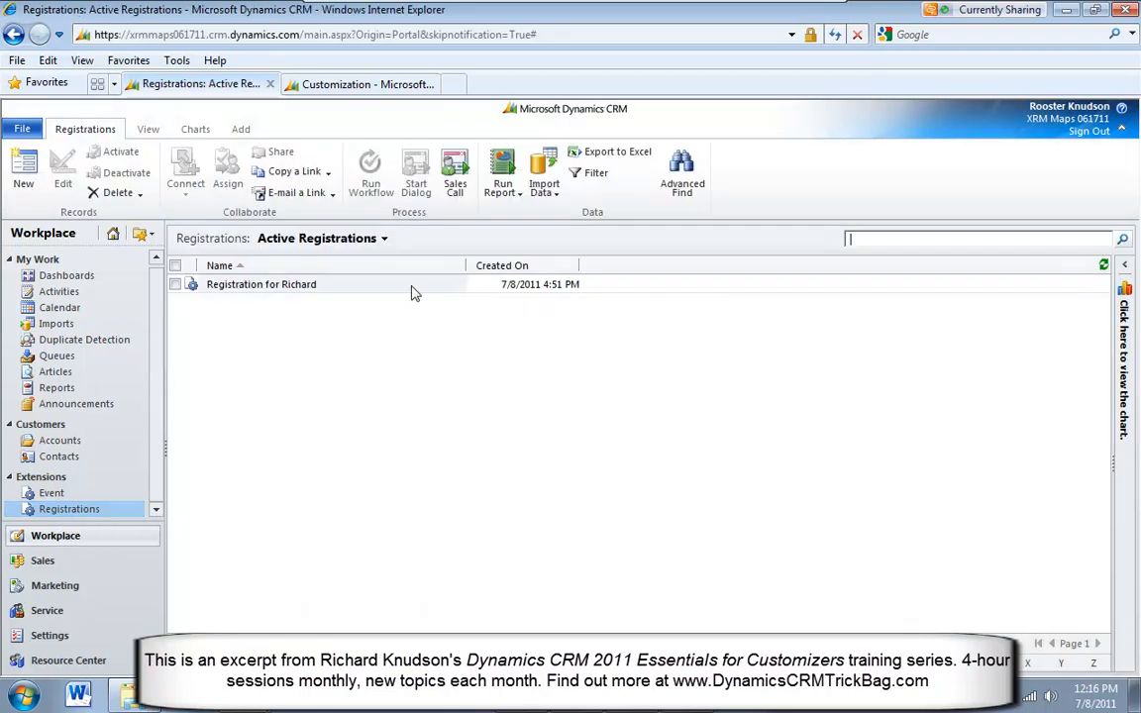
{"action": "left_click", "coordinate": [356, 290]}
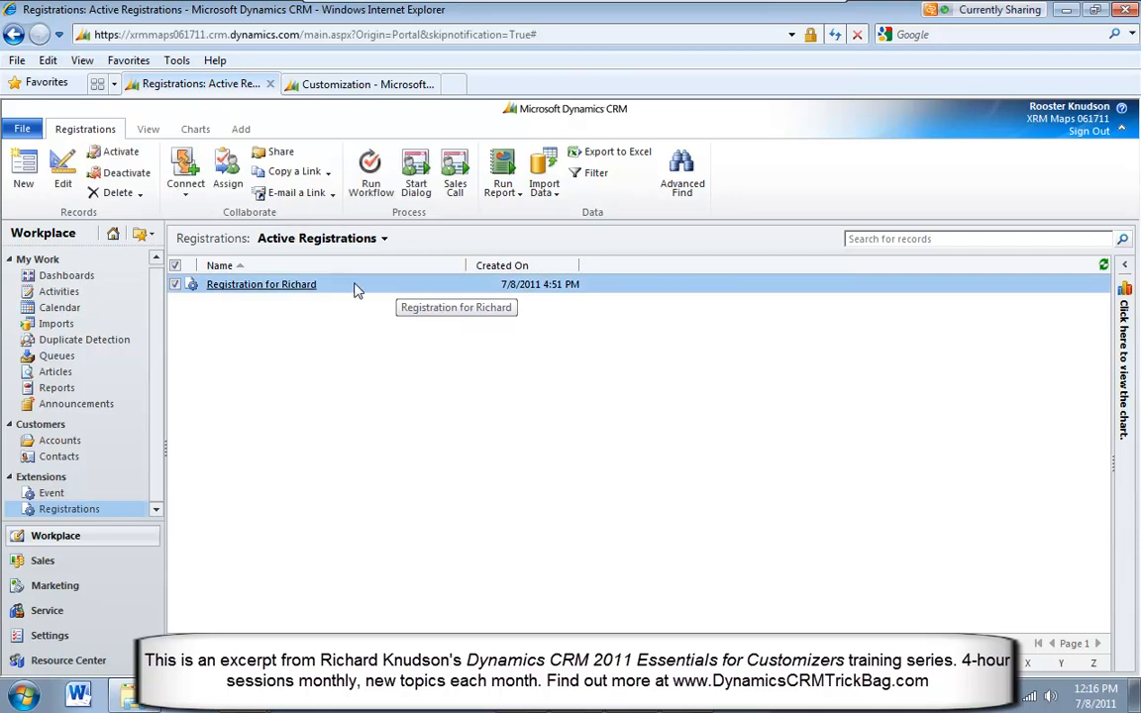
{"action": "double_click", "coordinate": [354, 287]}
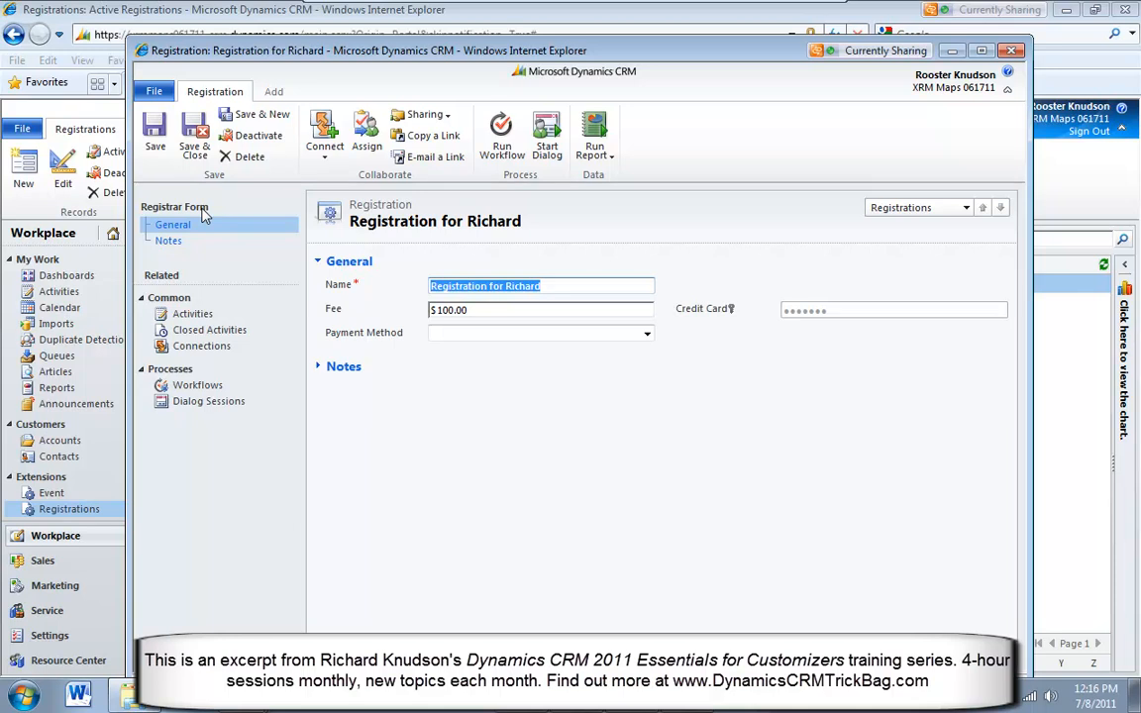
Examine whether the secured Credit Card field can be read or edited on the Registrar Form, then close the record
{"action": "left_click_drag", "start_coordinate": [830, 312], "coordinate": [783, 314]}
{"action": "left_click", "coordinate": [772, 342]}
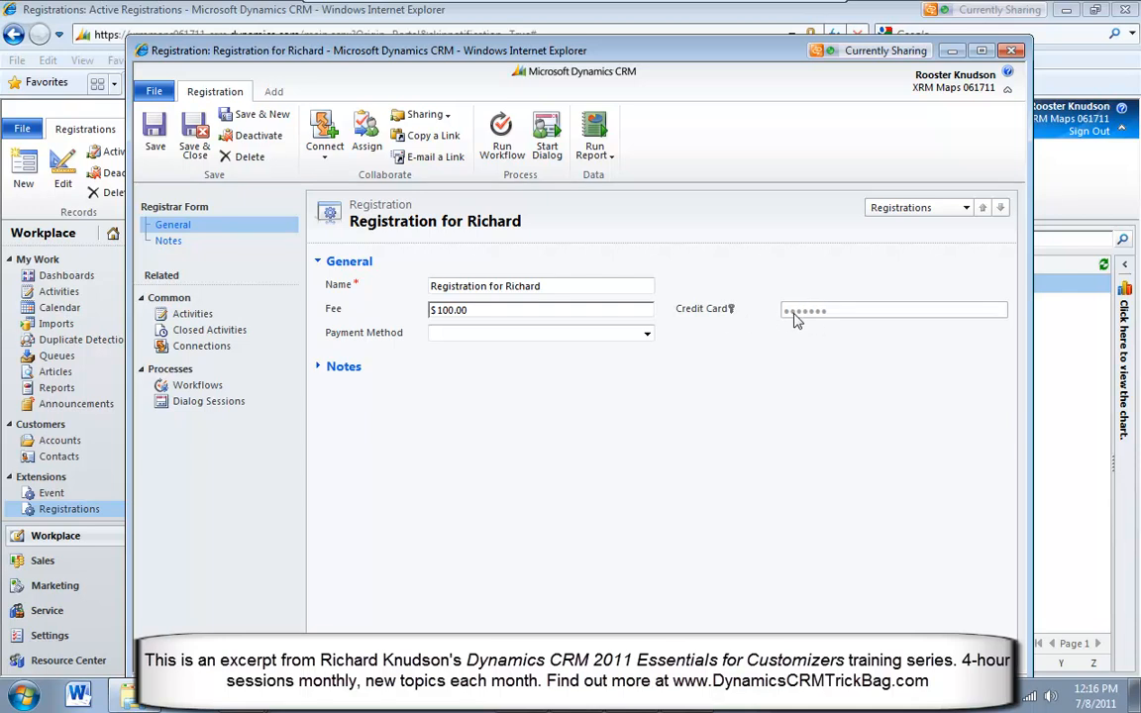
{"action": "left_click_drag", "start_coordinate": [858, 311], "coordinate": [715, 312]}
{"action": "left_click", "coordinate": [501, 315]}
{"action": "left_click", "coordinate": [1012, 51]}
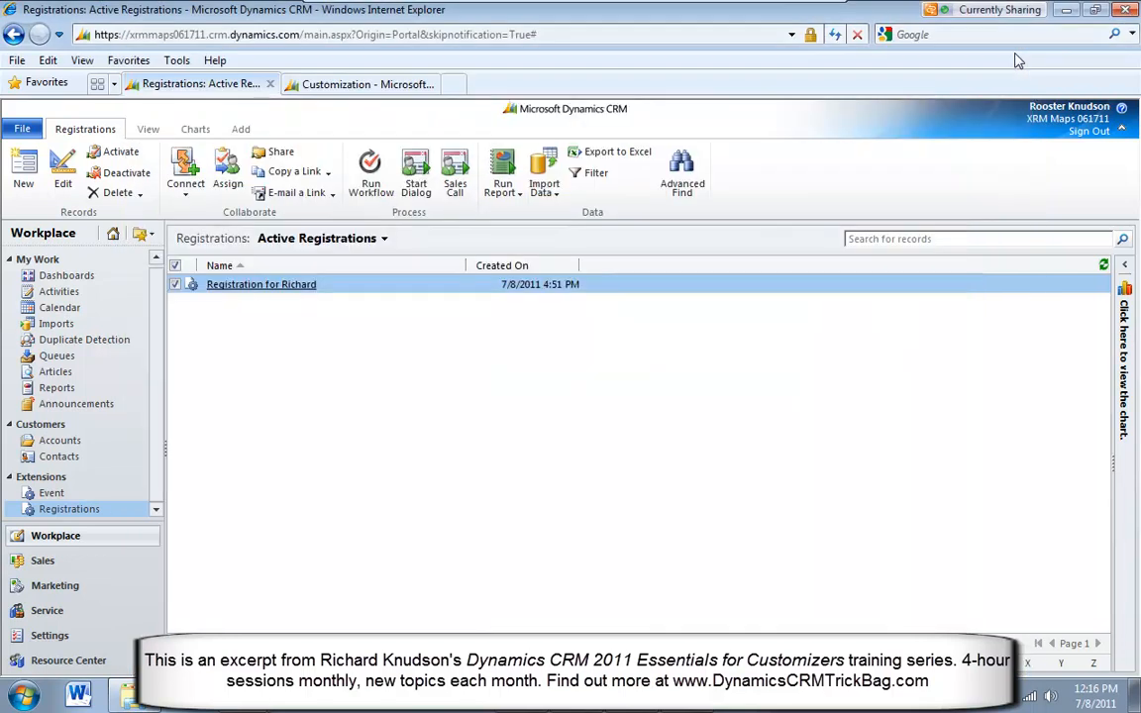
Start an Advanced Find on Active Registrations and add the Credit Card column after the Name column
{"action": "left_click", "coordinate": [680, 178]}
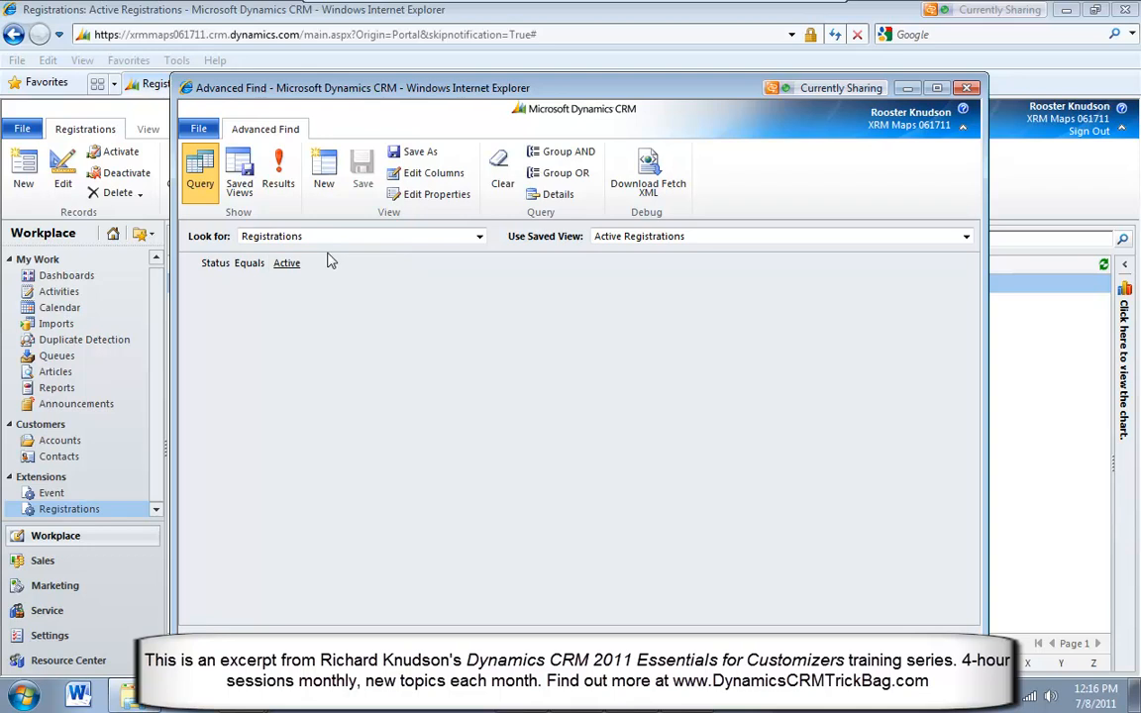
{"action": "left_click", "coordinate": [433, 173]}
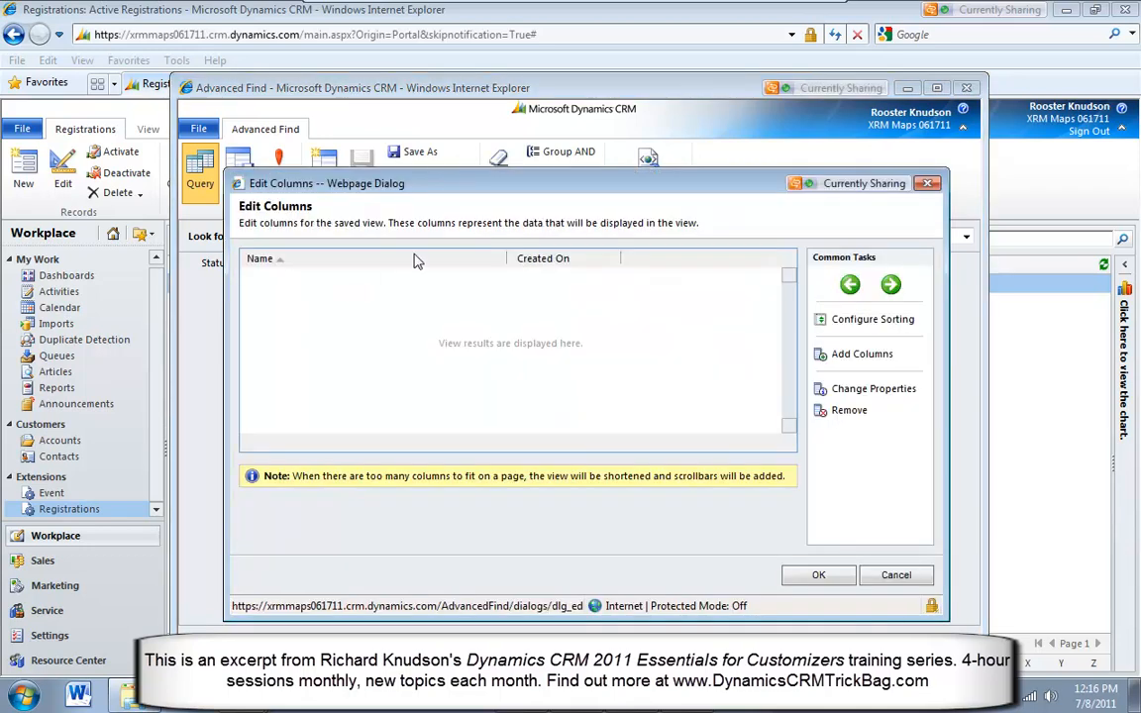
{"action": "left_click", "coordinate": [391, 263]}
{"action": "left_click", "coordinate": [877, 355]}
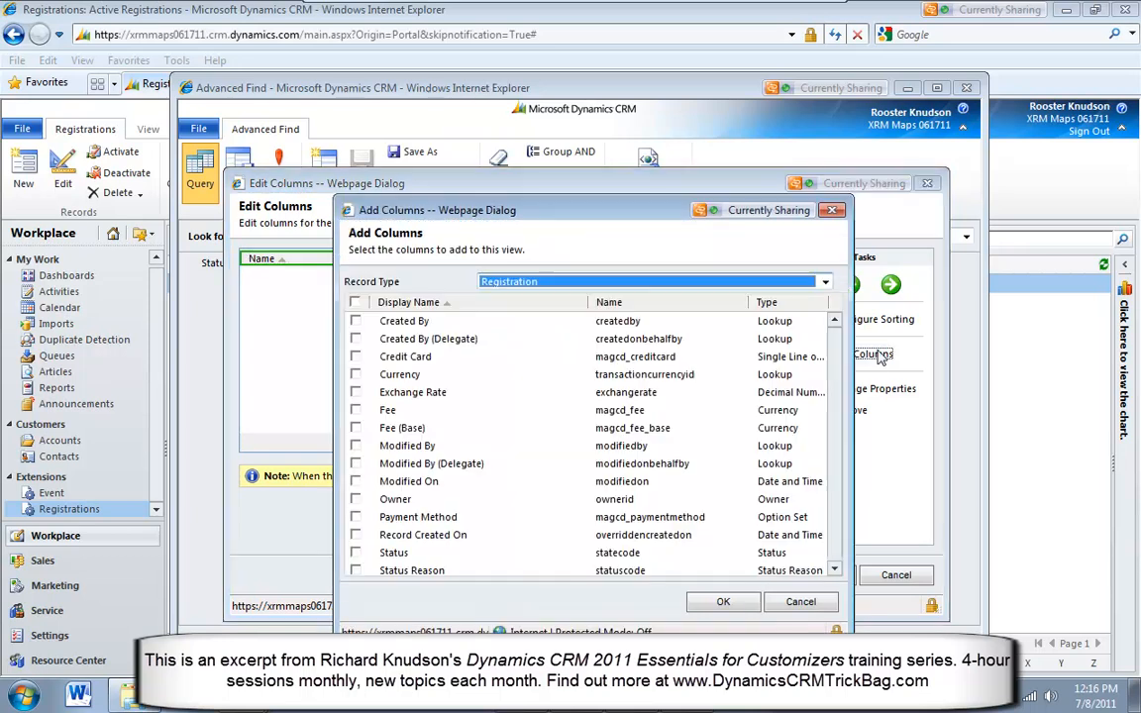
{"action": "left_click", "coordinate": [356, 357]}
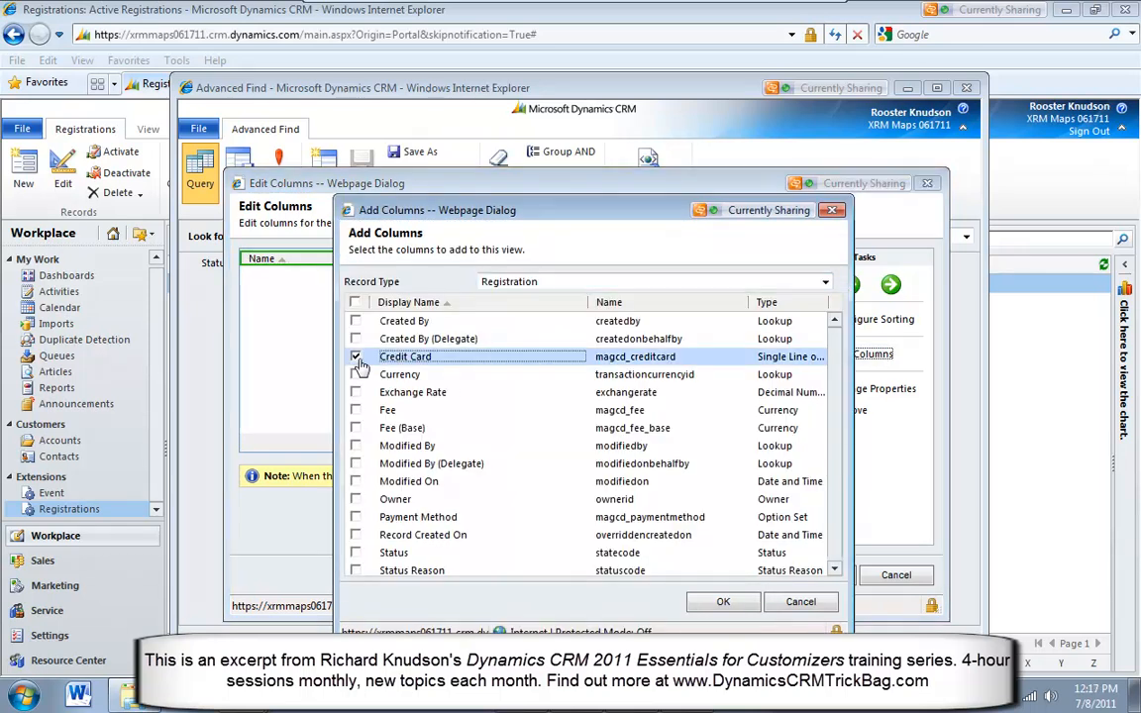
{"action": "left_click", "coordinate": [705, 602]}
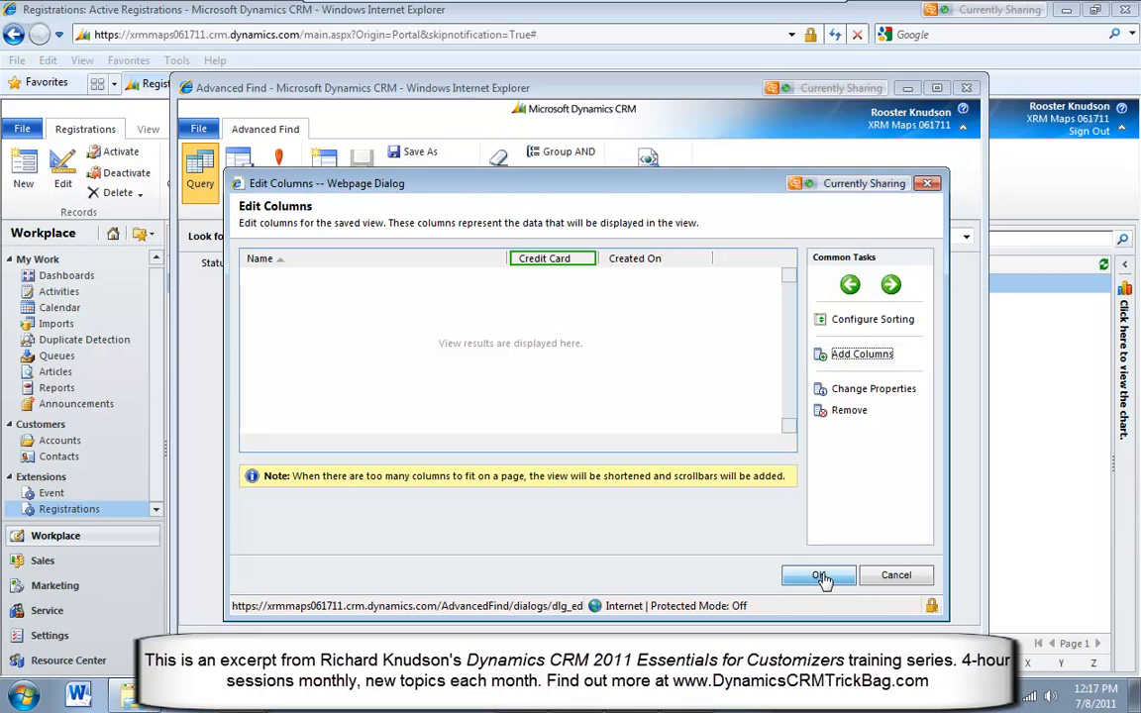
{"action": "left_click", "coordinate": [820, 573]}
Run the registration query and widen the Credit Card column in the results to inspect its contents
{"action": "left_click", "coordinate": [278, 170]}
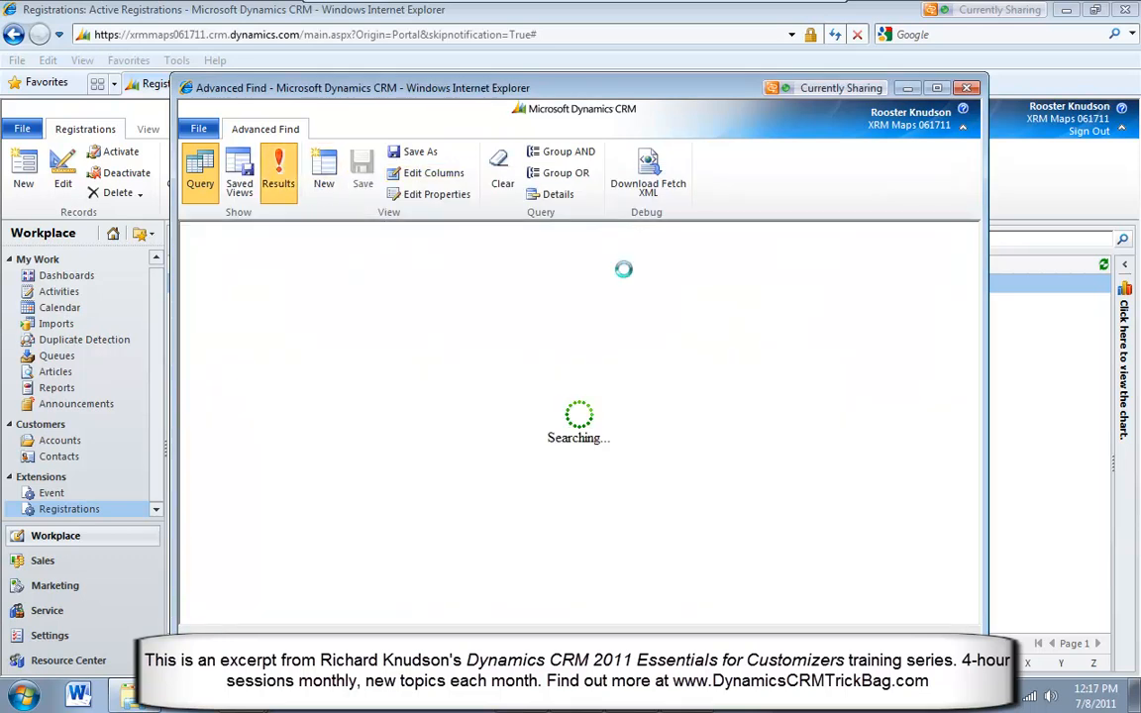
{"action": "left_click", "coordinate": [608, 261]}
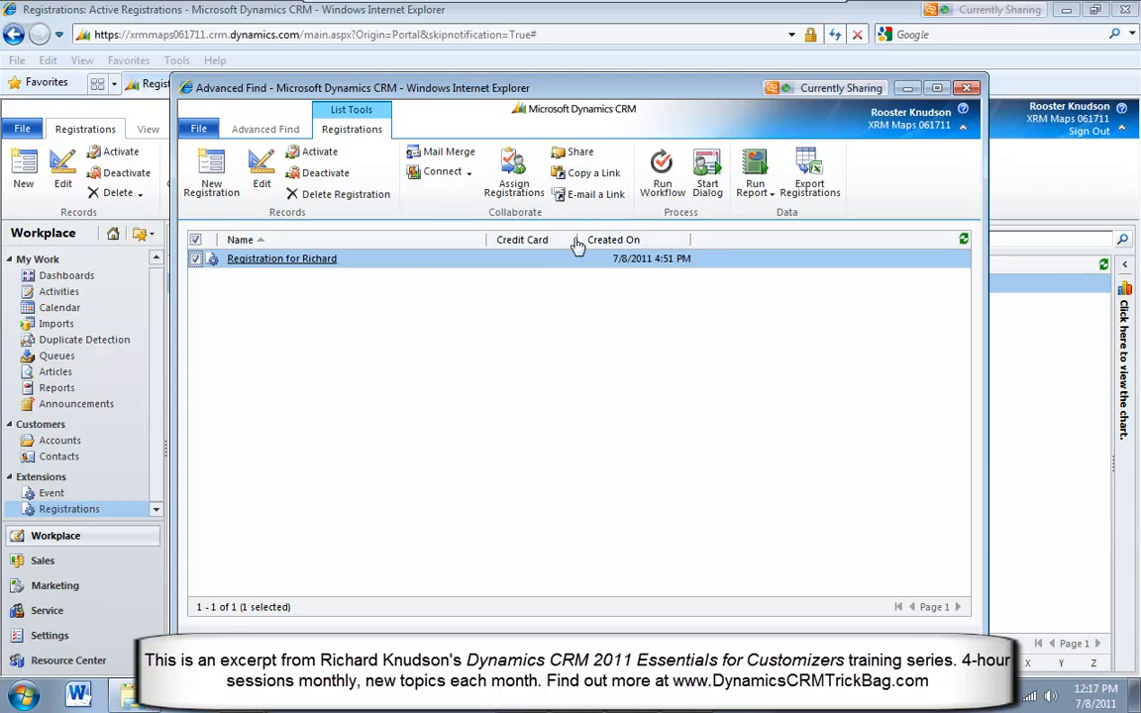
{"action": "left_click_drag", "start_coordinate": [577, 240], "coordinate": [729, 240]}
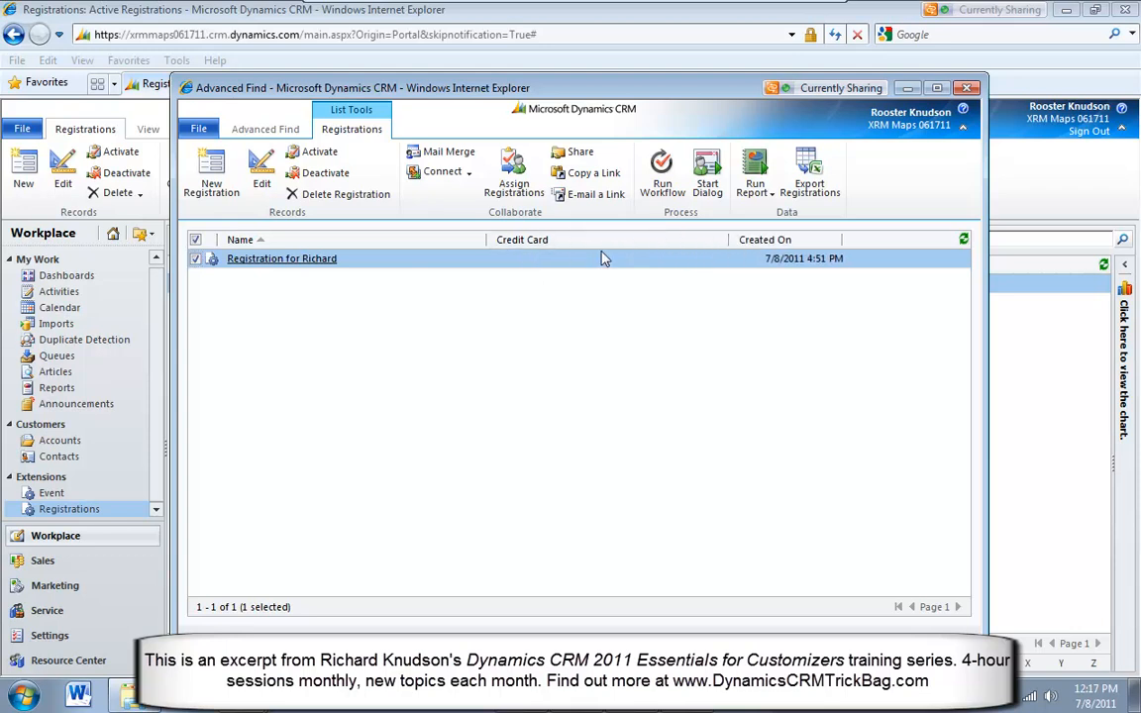